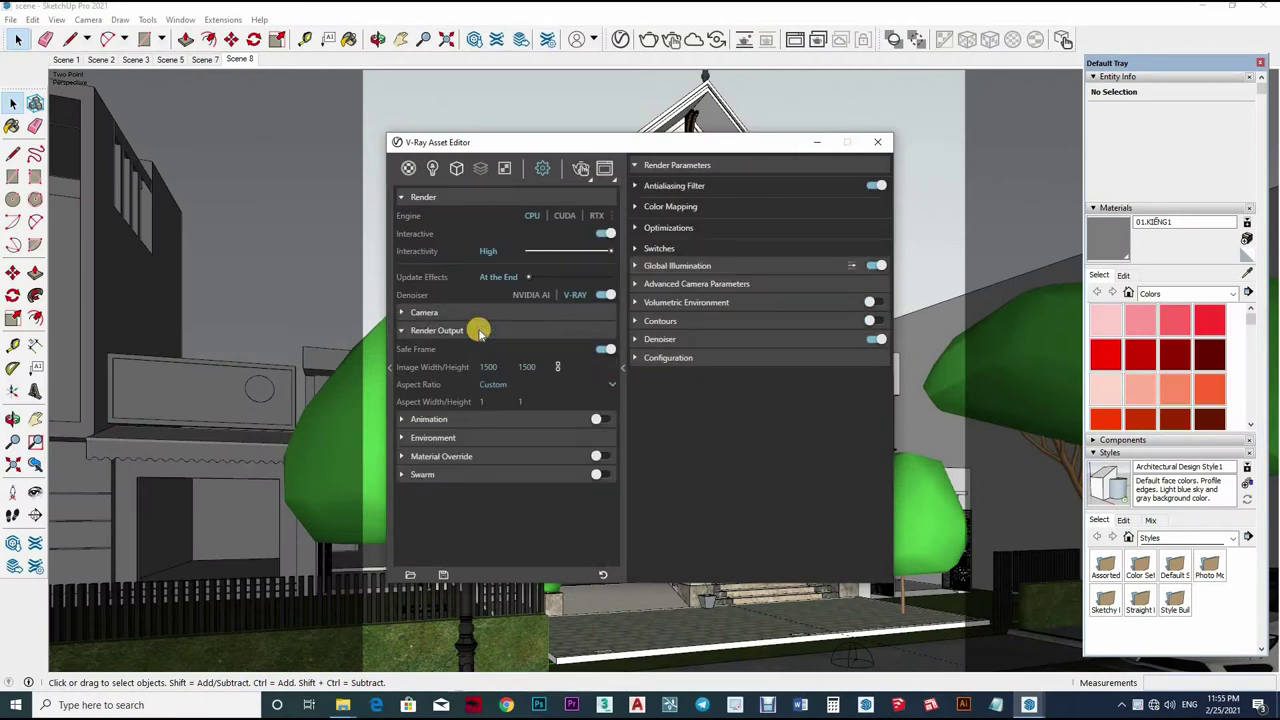
- Set the V-Ray render output to 16:9 Widescreen with image width 1250
left_click(511, 401)
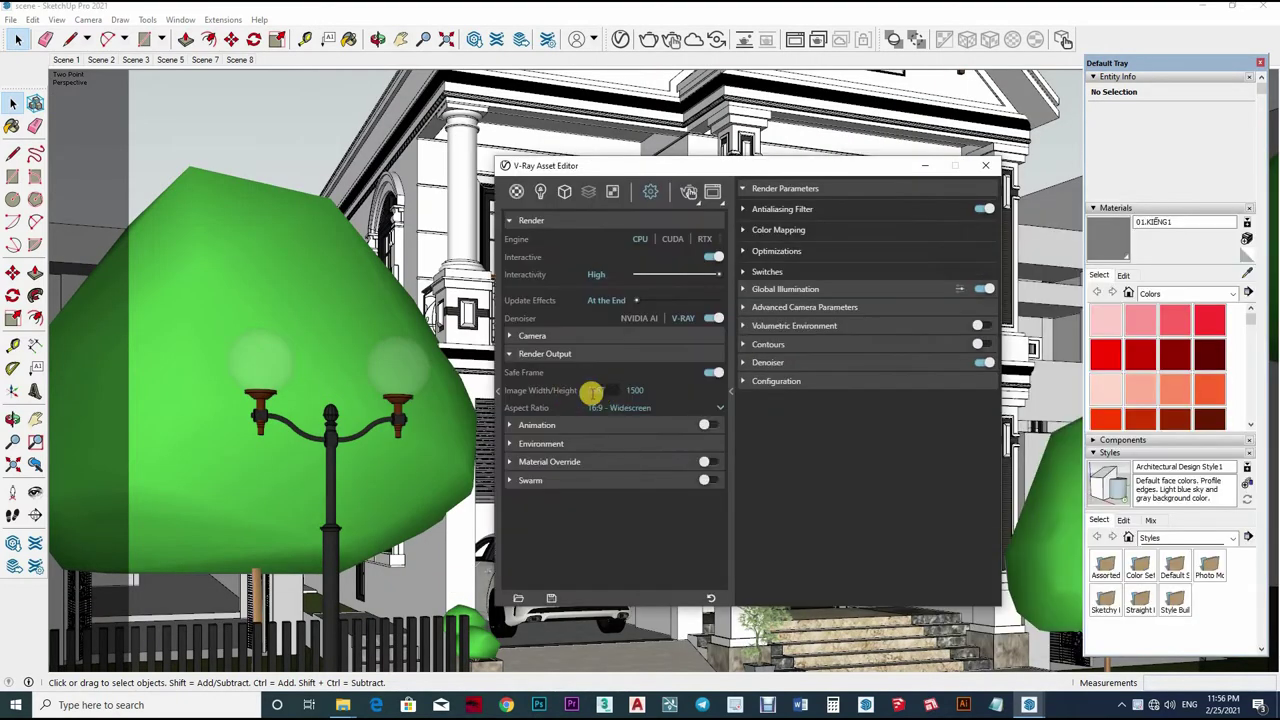
left_click_drag(592, 392, 547, 397)
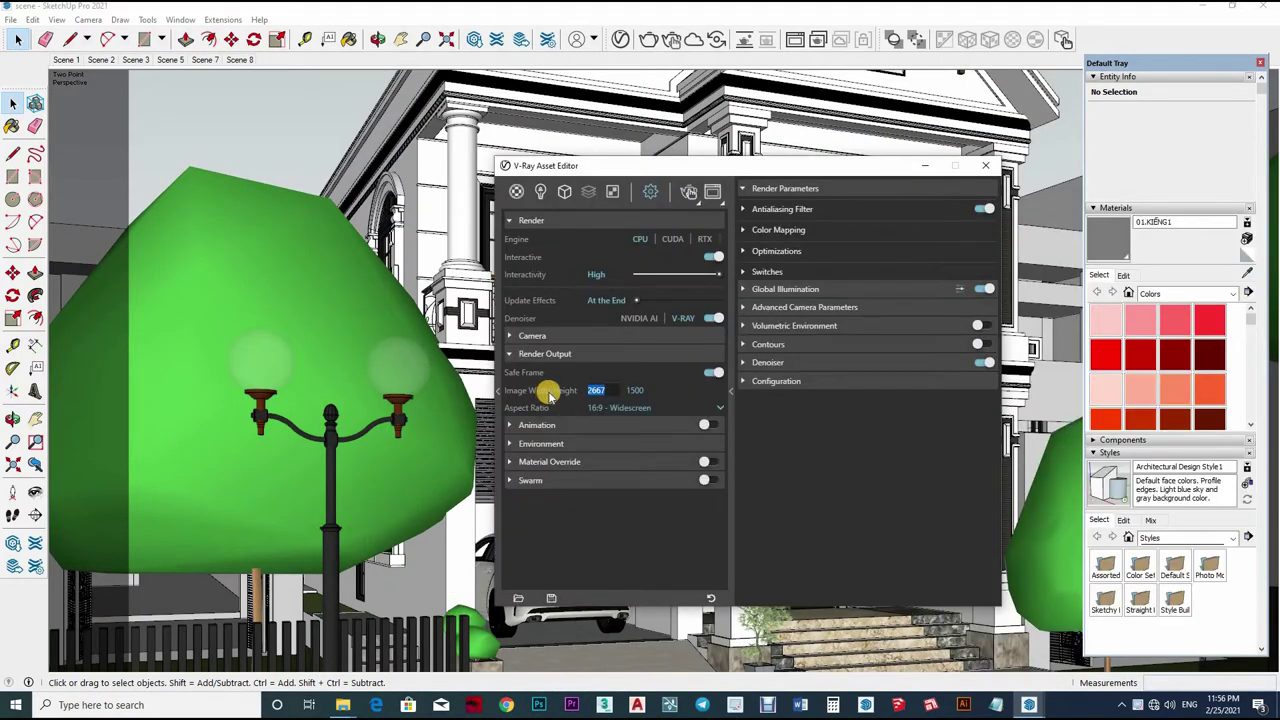
type("1250")
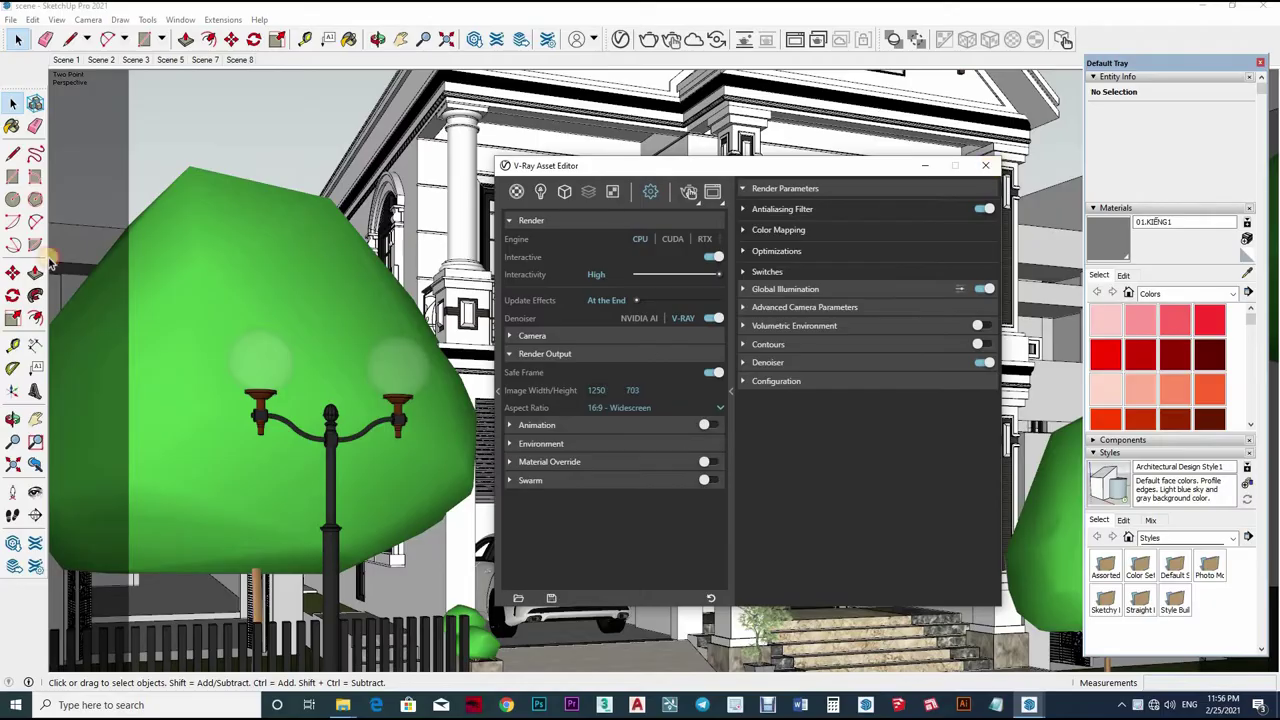
- Close the Asset Editor and walk the camera closer to the house
left_click(985, 165)
left_click(20, 507)
mouse_move(409, 538)
left_mouse_down()
mouse_move(553, 565)
mouse_move(592, 558)
left_mouse_up()
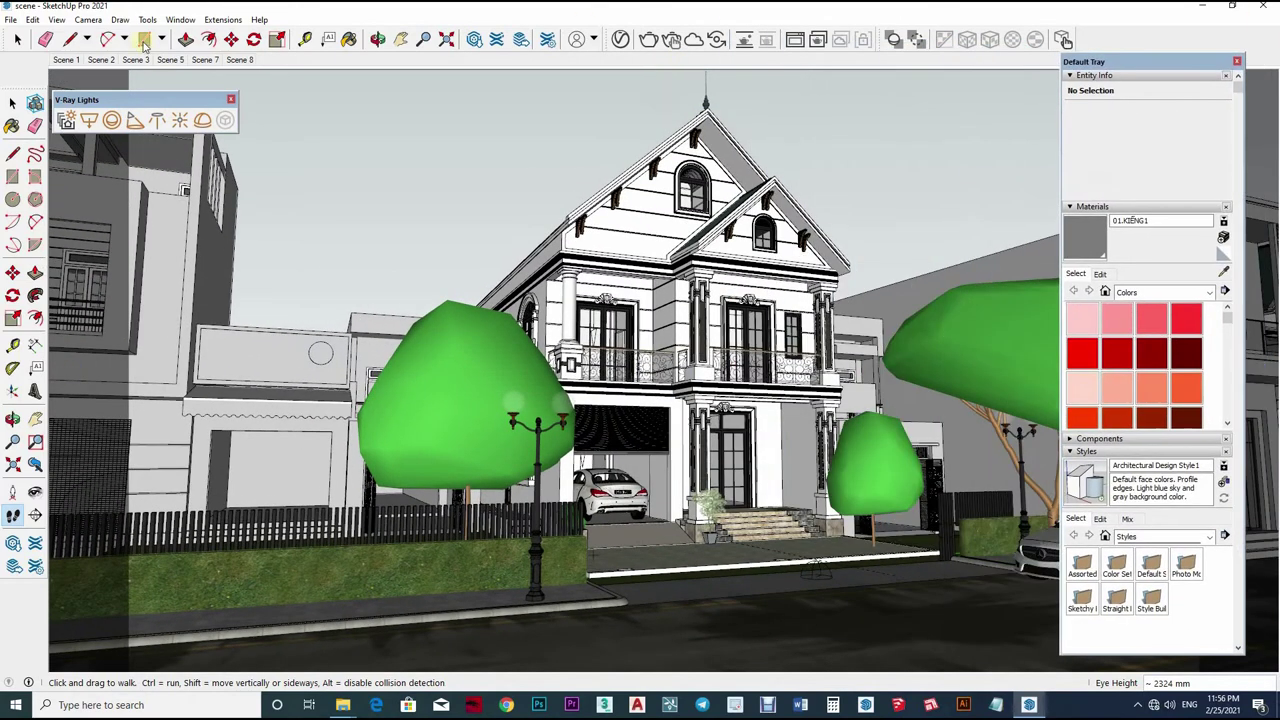
- Add Scene 9 and frame the villa from the street at 4000 mm eye height
right_click(248, 59)
left_click(280, 101)
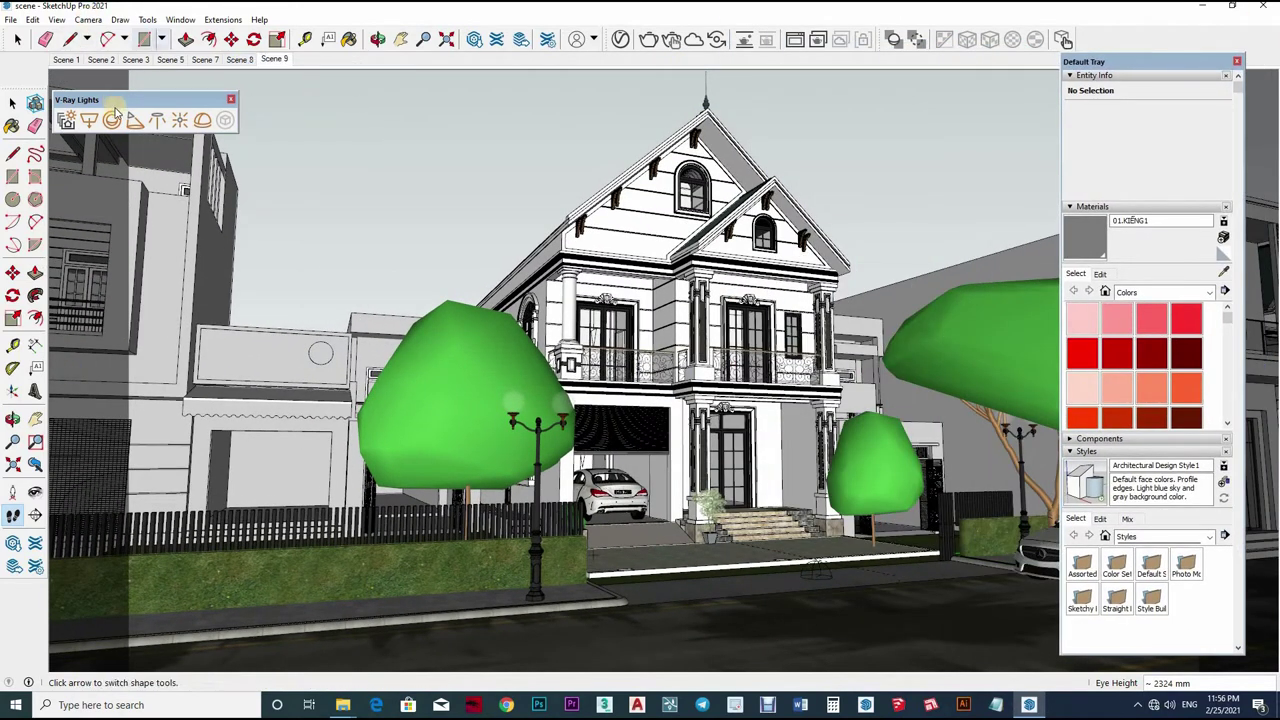
left_click(88, 19)
left_click(110, 180)
left_click_drag(358, 517, 358, 430)
left_click(14, 514)
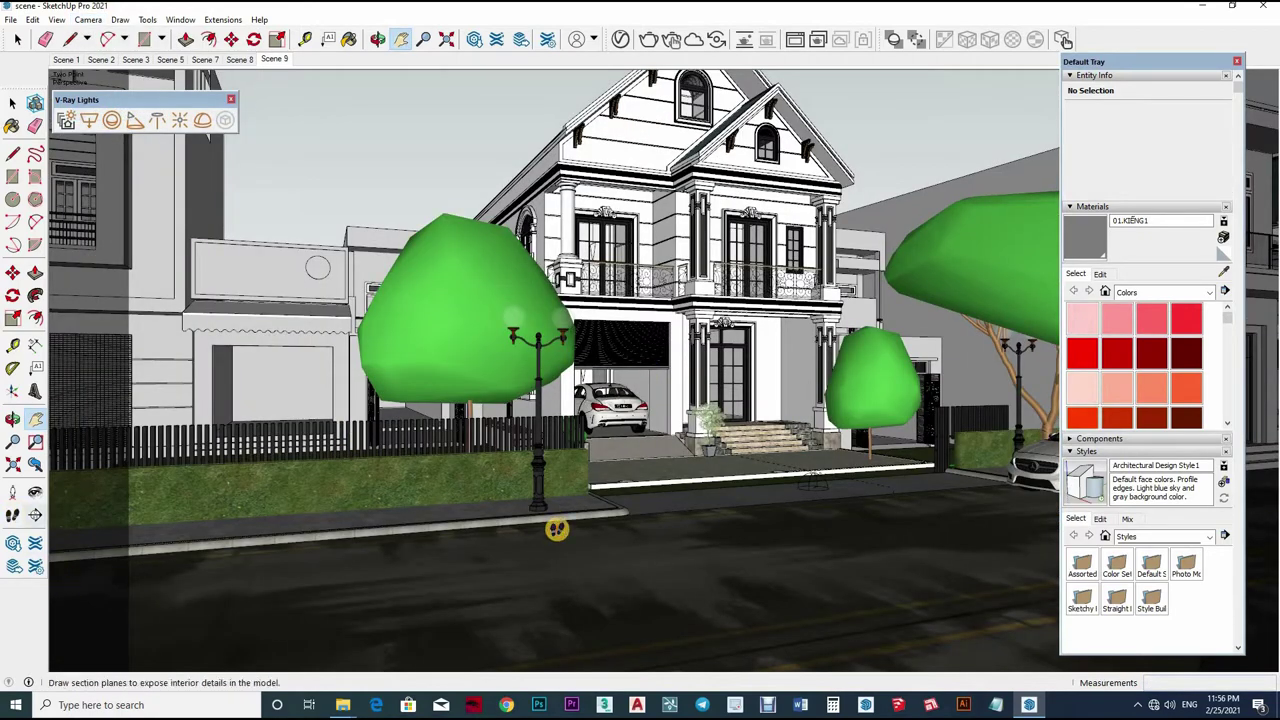
left_click_drag(557, 526, 587, 527)
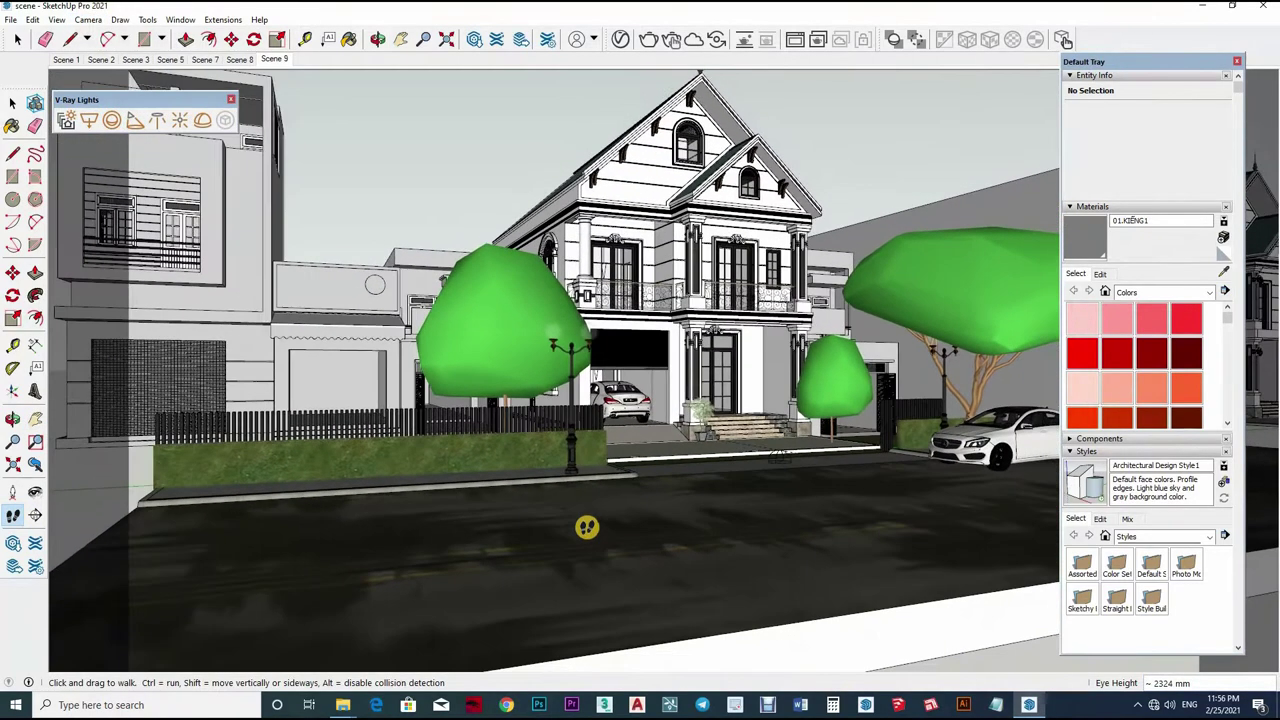
left_click_drag(627, 628, 712, 540, "shift")
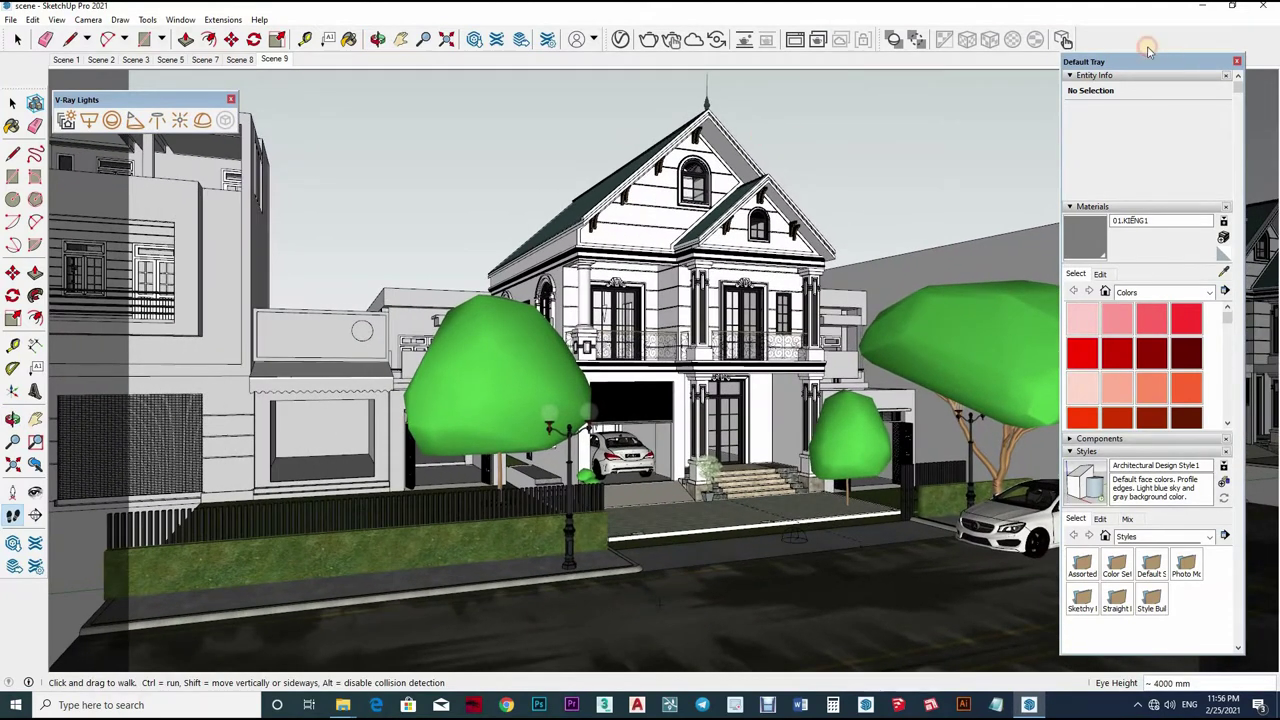
- Switch the camera to Two-Point Perspective and dismiss the Free Cam warning
mouse_move(1148, 50)
left_mouse_down()
mouse_move(882, 52)
mouse_move(1220, 30)
left_mouse_up()
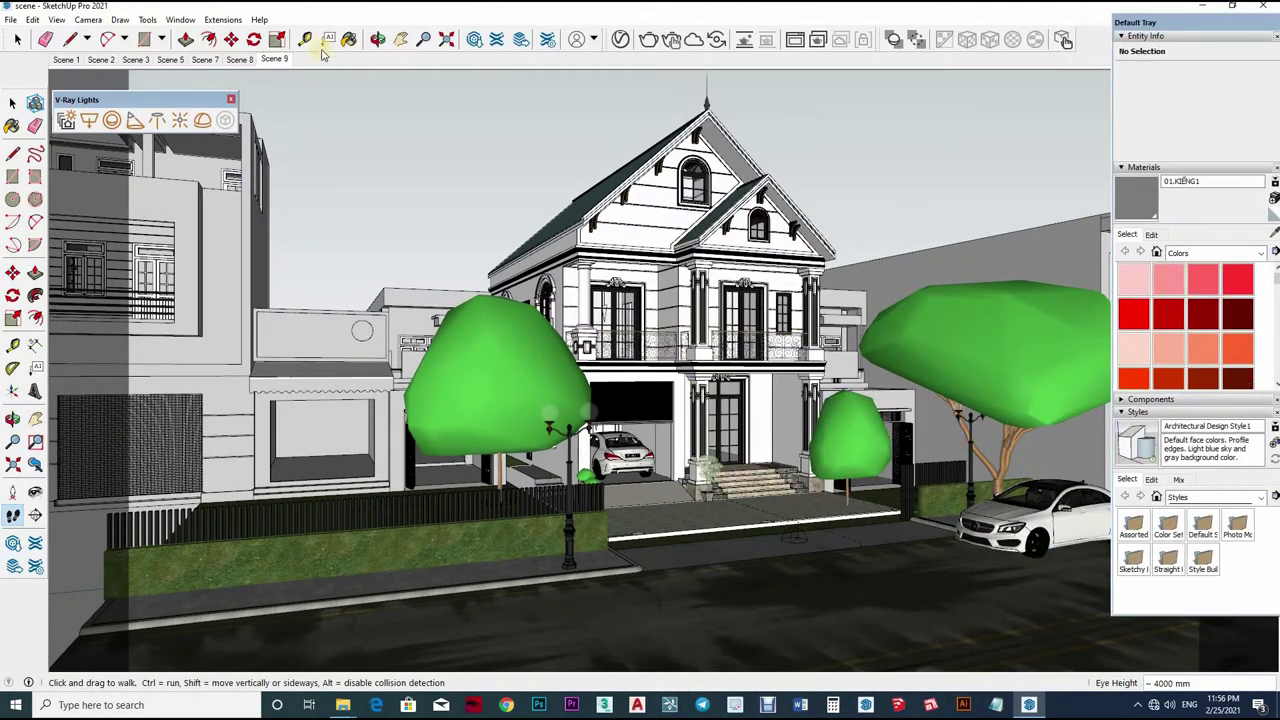
left_click(88, 19)
left_click(130, 114)
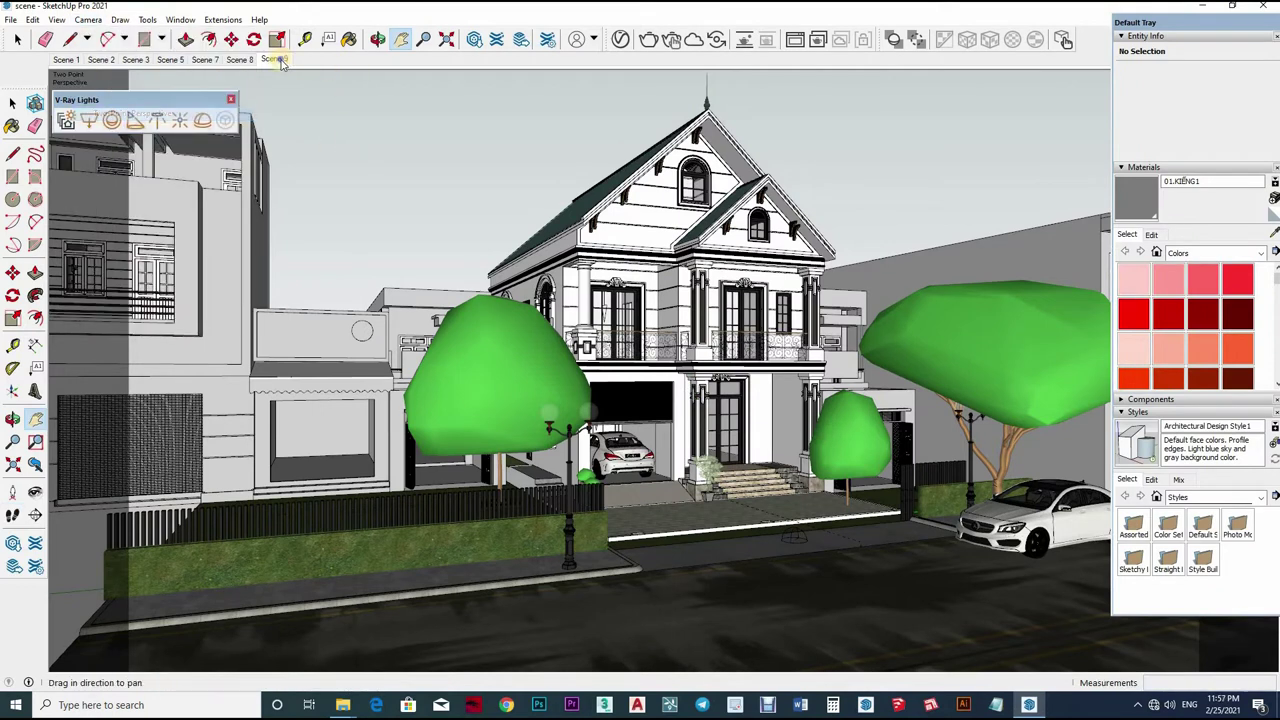
right_click(280, 59)
left_click(583, 604)
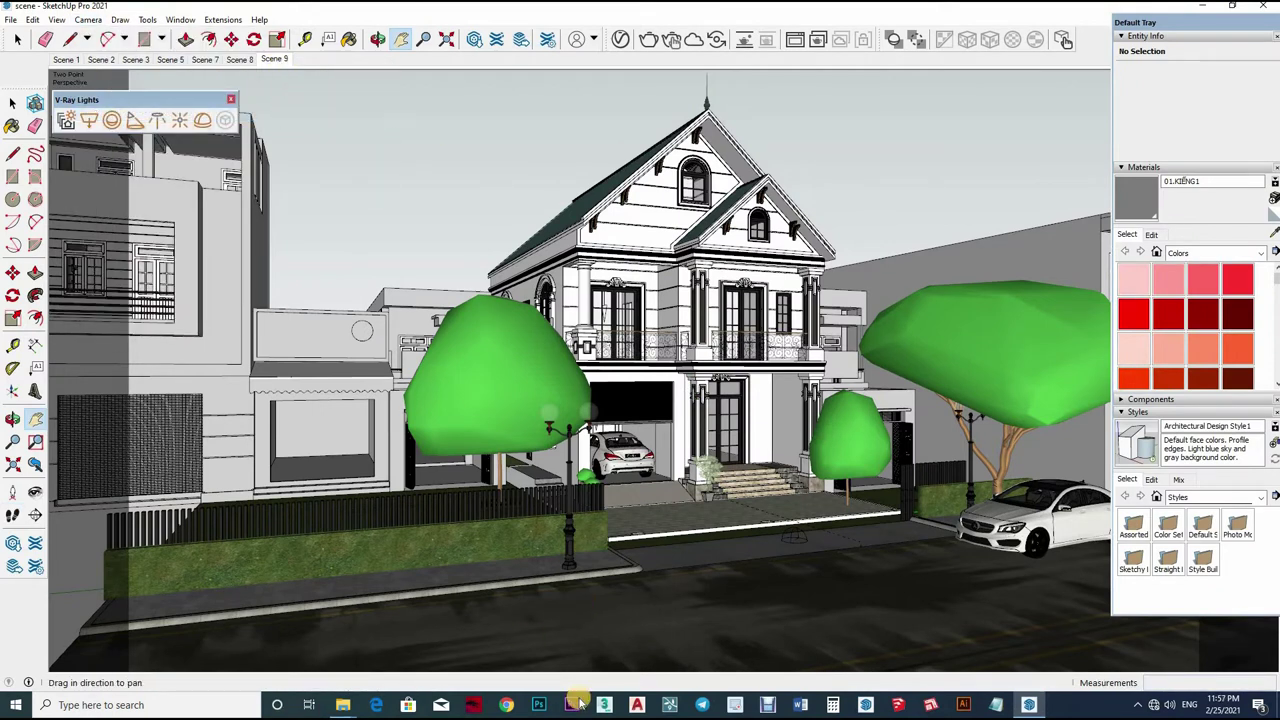
left_click(1028, 705)
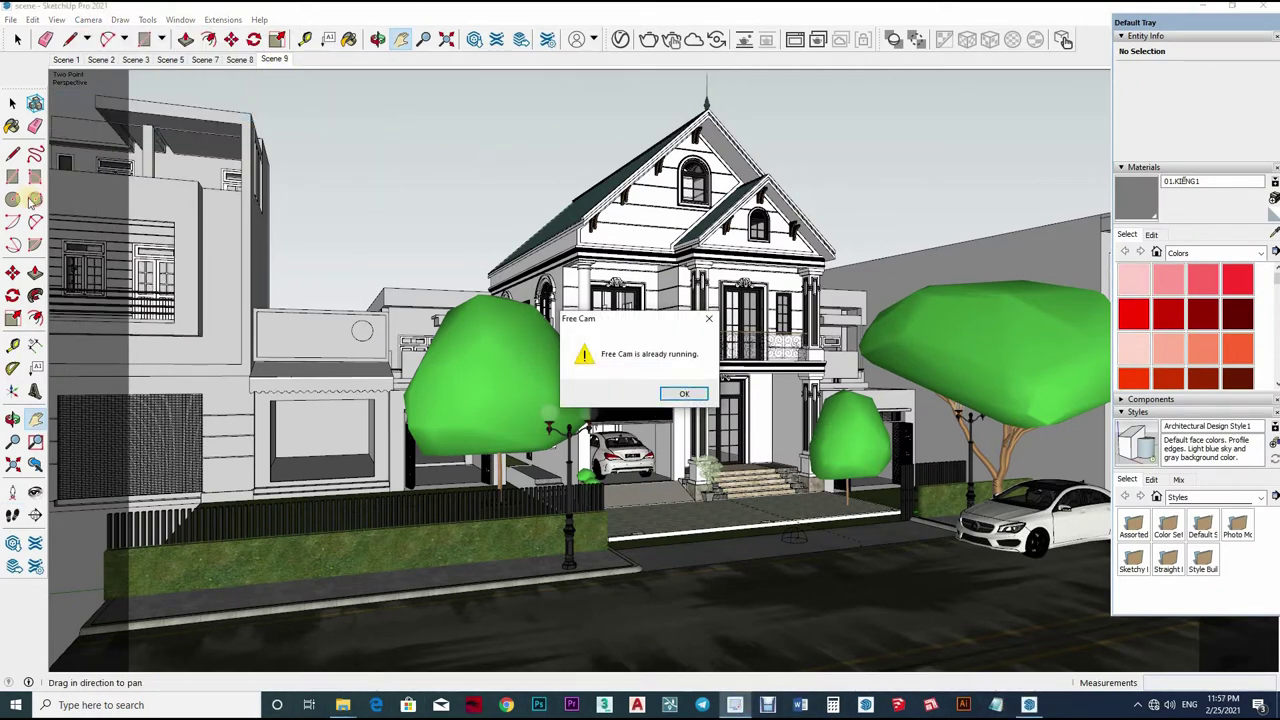
left_click(684, 393)
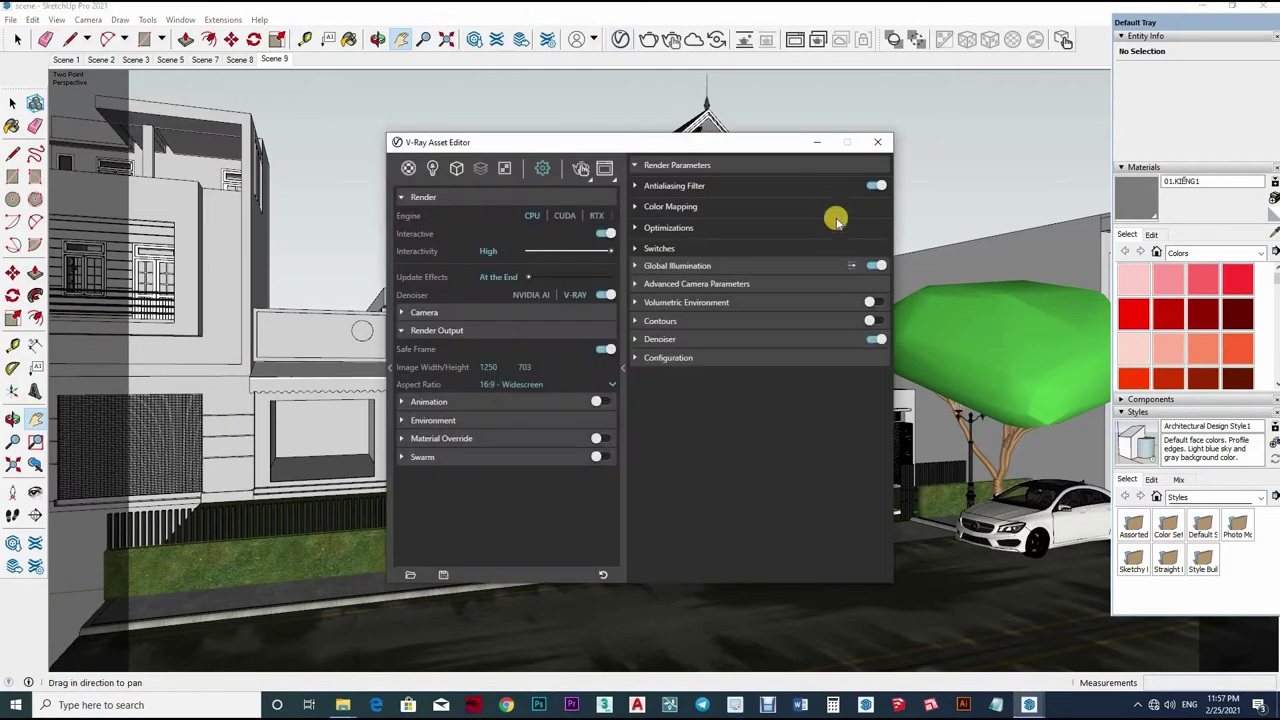
- Sample the road surface material and turn on its Fresnel reflection
left_click_drag(440, 142, 178, 139)
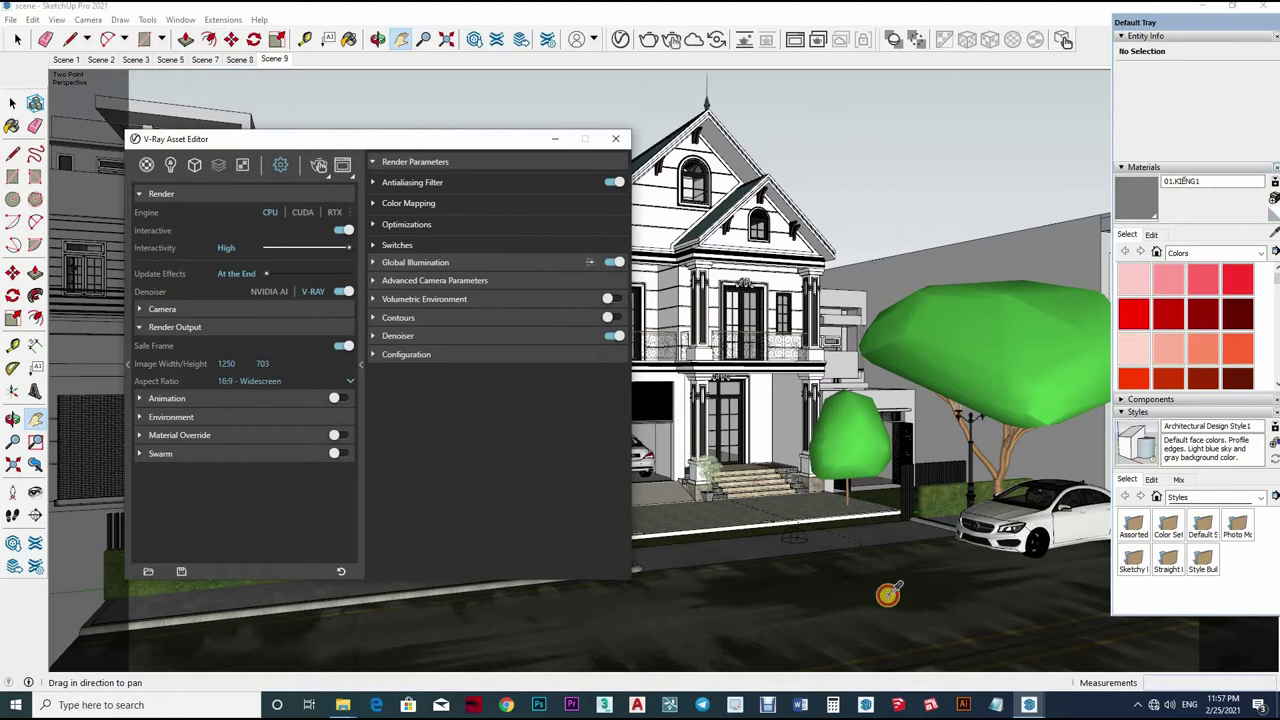
key("b")
left_click(820, 585, "alt")
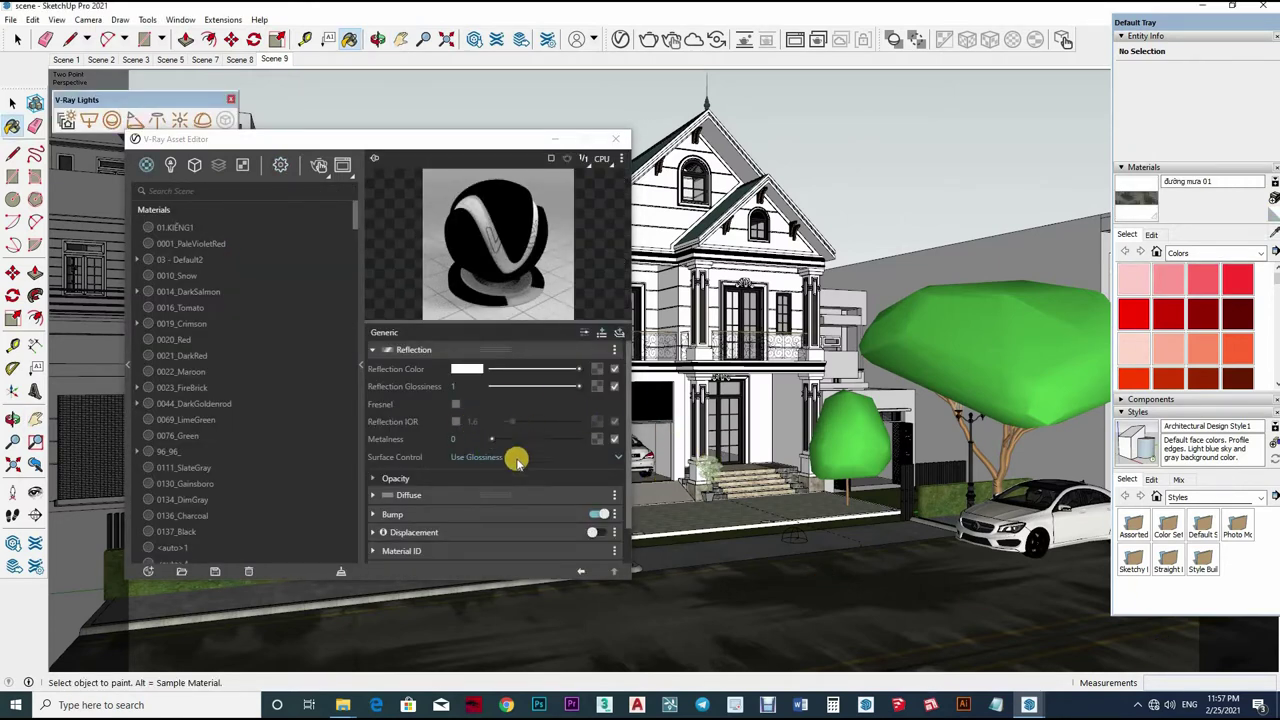
left_click(456, 410)
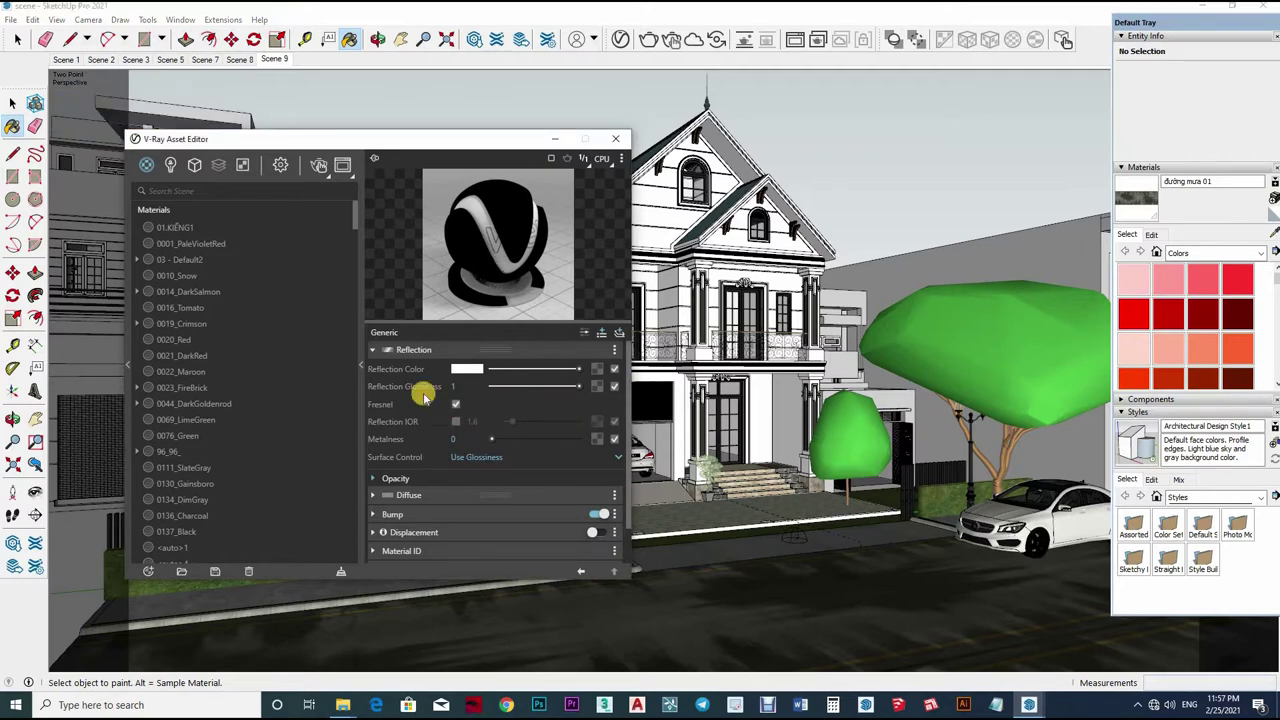
scroll(790, 512, "up", 5)
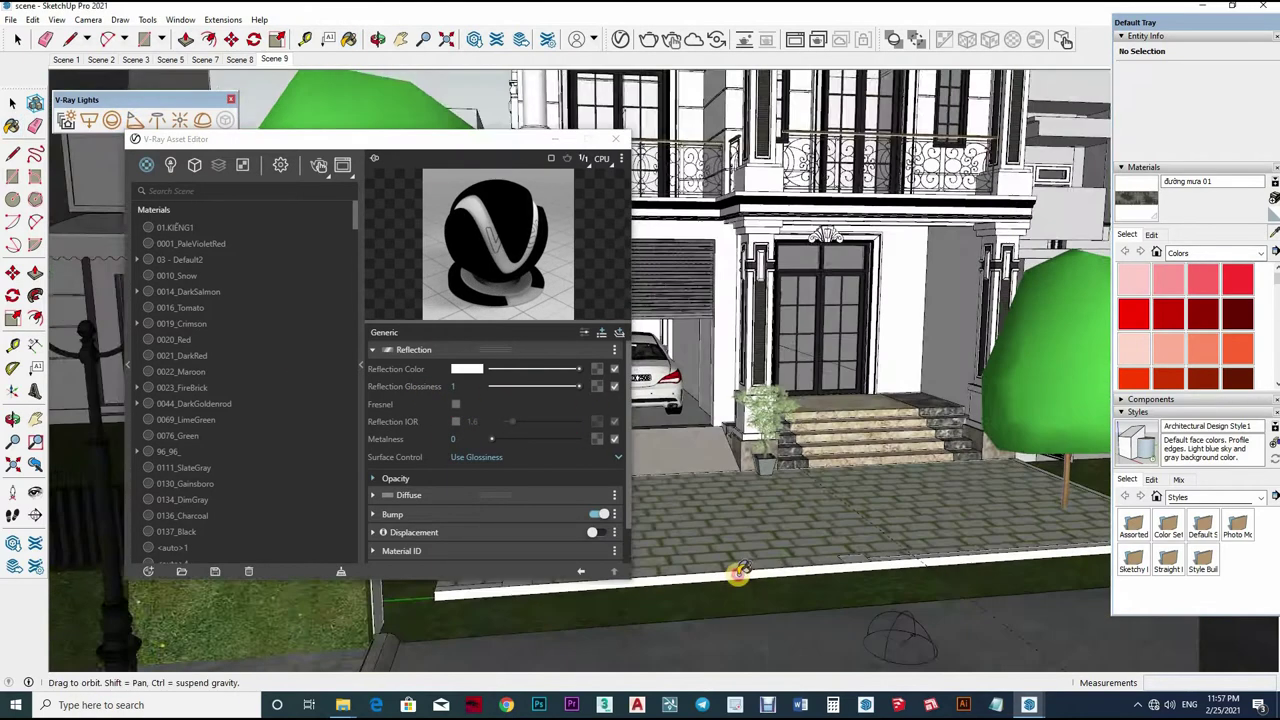
- Sample the concrete paving material and set its reflection glossiness to 0.75
left_click(737, 571, "alt")
left_click(584, 160)
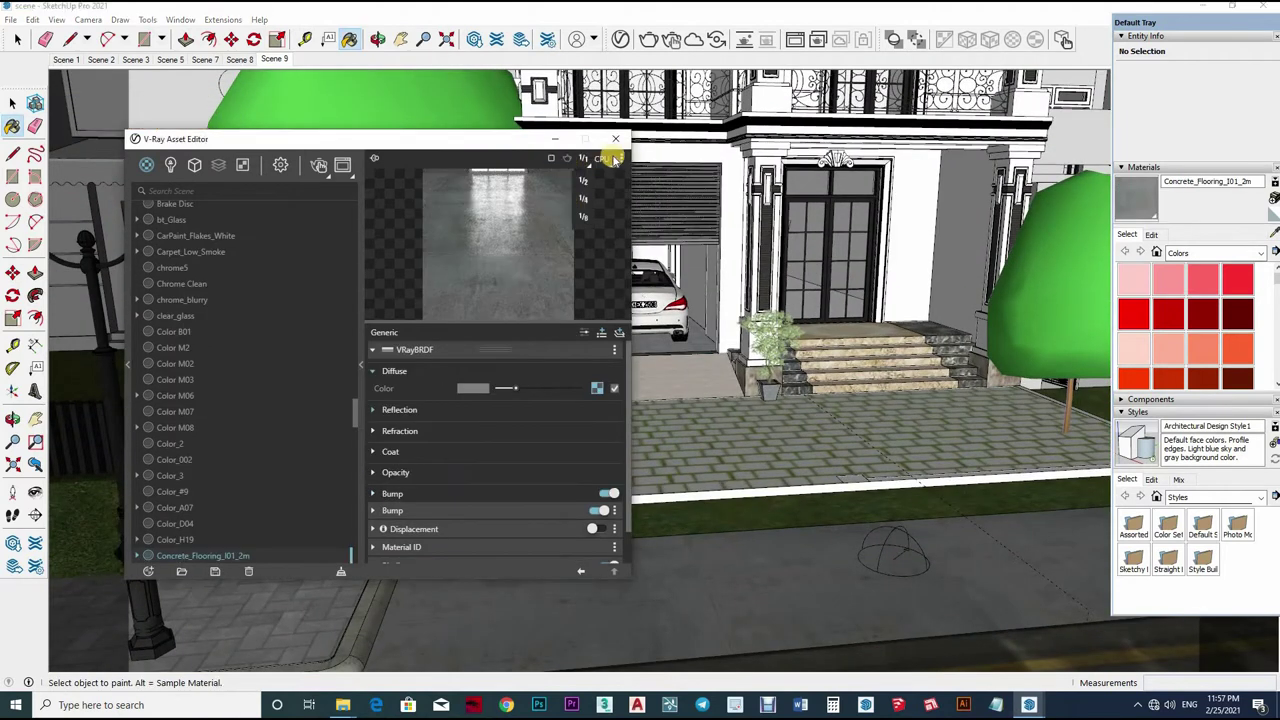
left_click(578, 177)
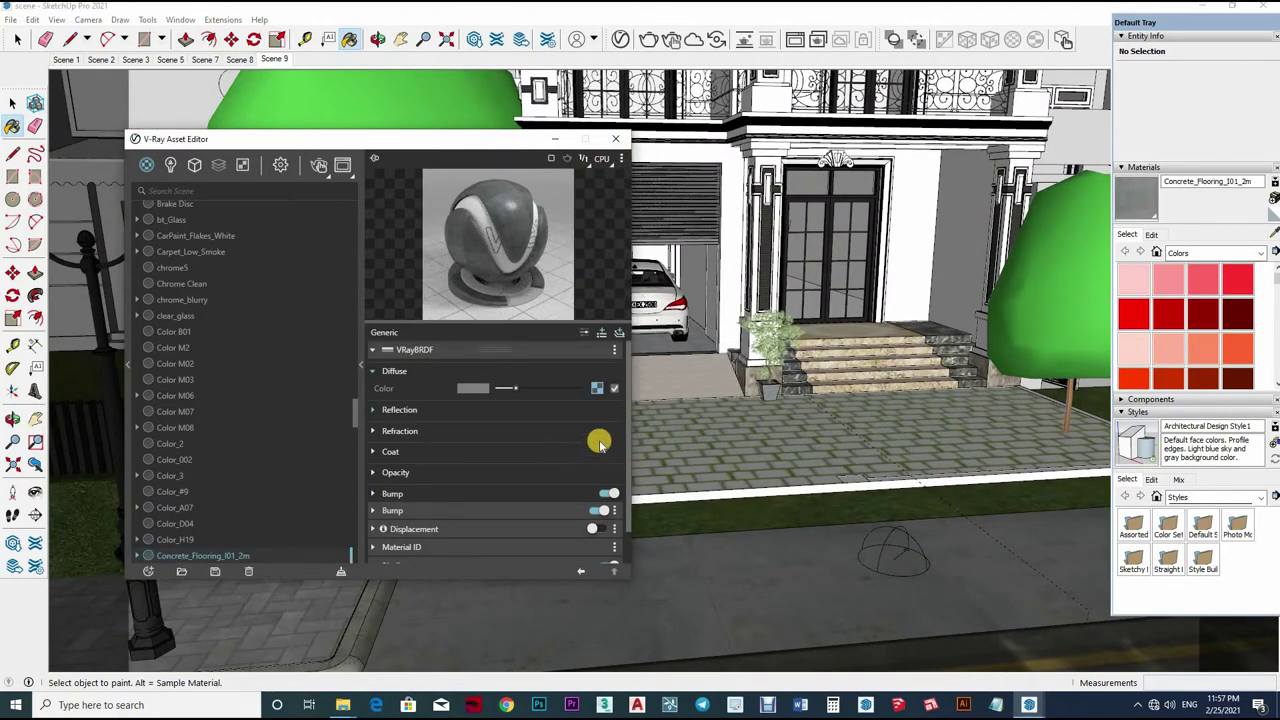
left_click(590, 410)
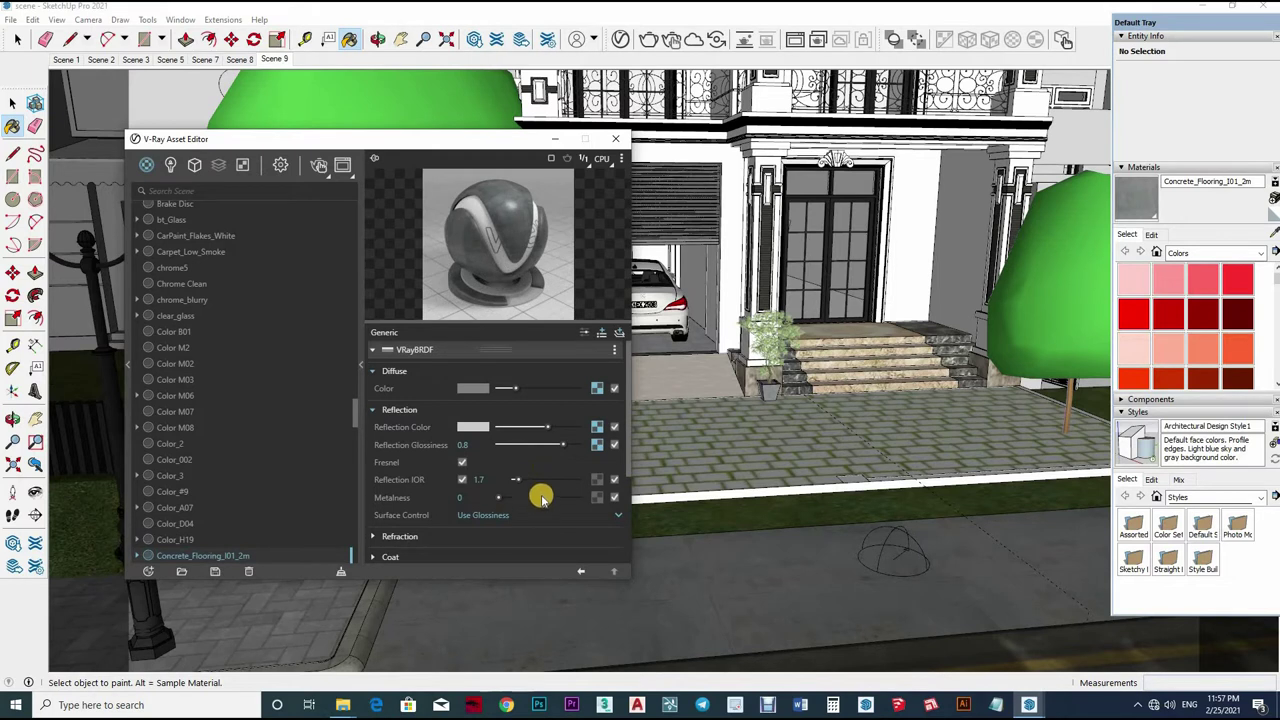
scroll(477, 440, "down", 3)
scroll(478, 443, "up", 3)
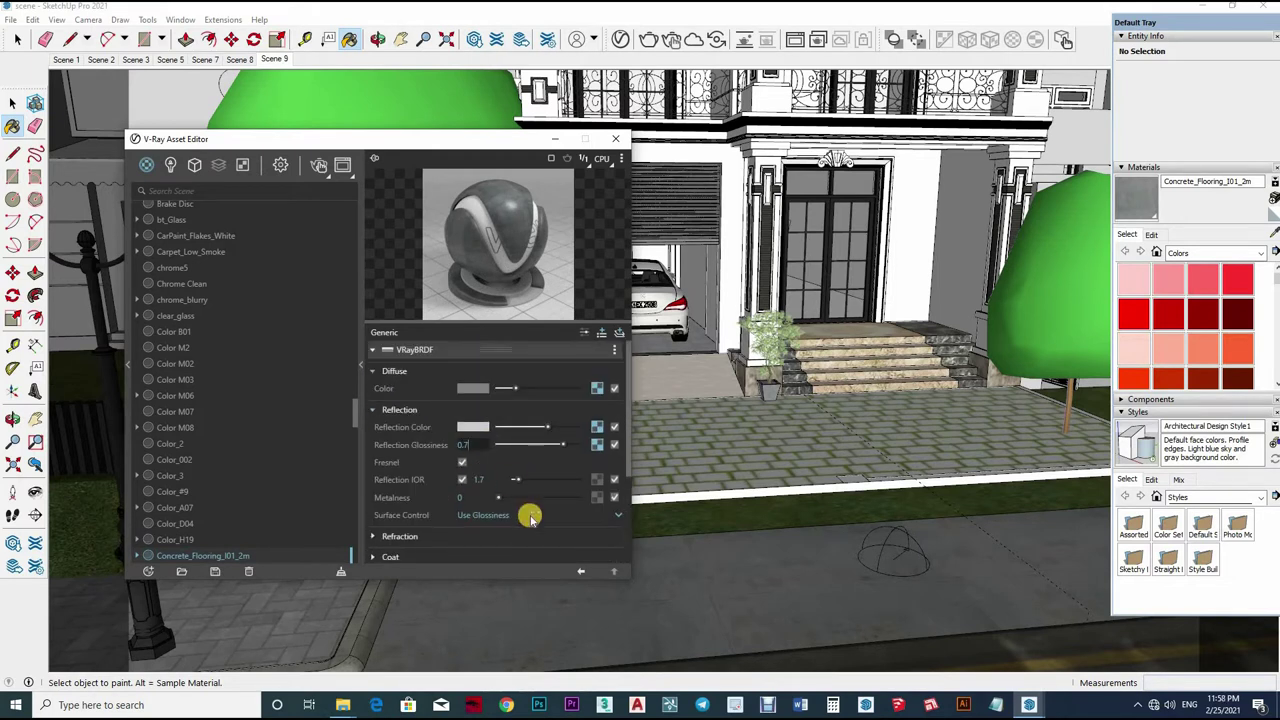
scroll(560, 468, "down", 3)
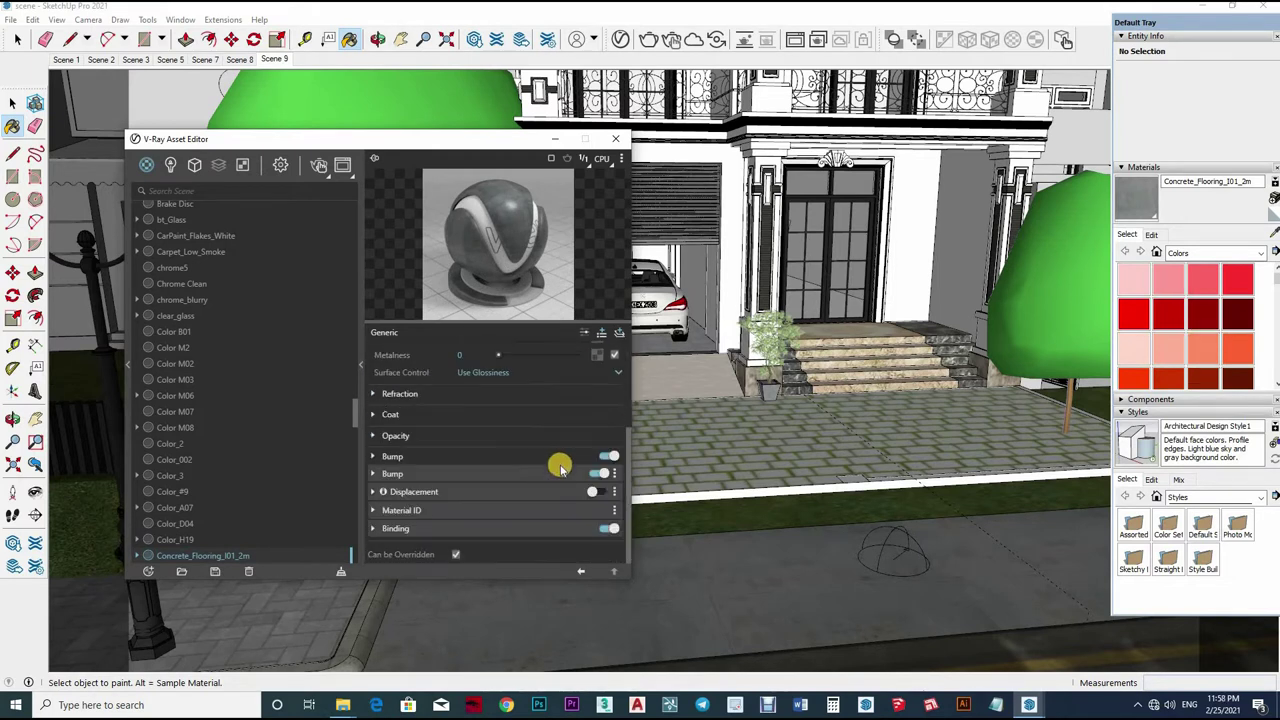
scroll(598, 390, "up", 3)
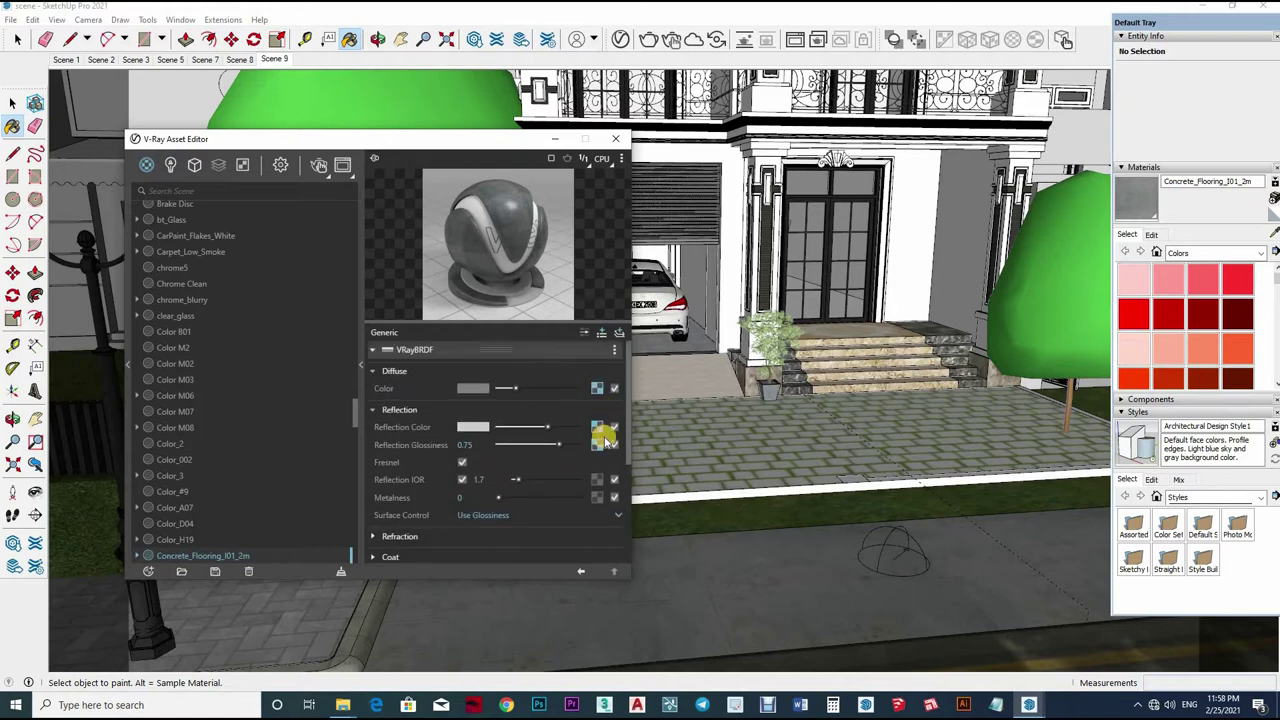
- Add a bump map to the concrete, then sample the lawn's grass material
right_click(570, 463)
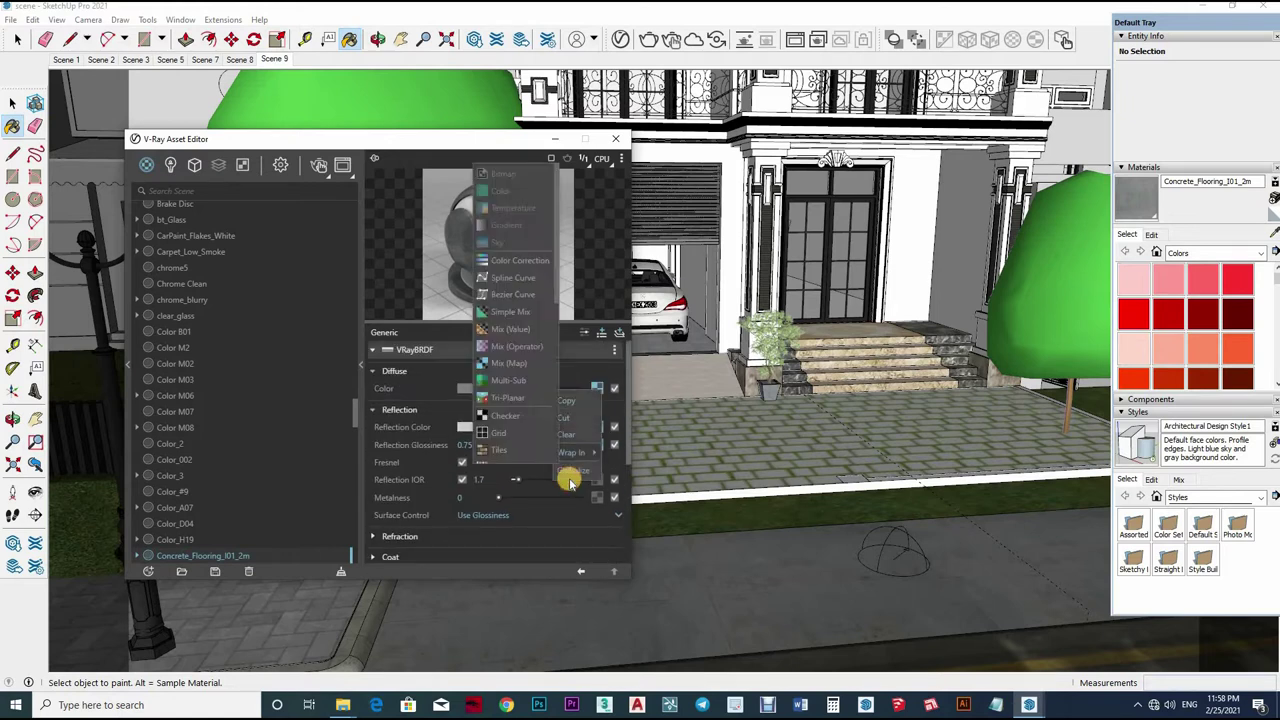
left_click(493, 423)
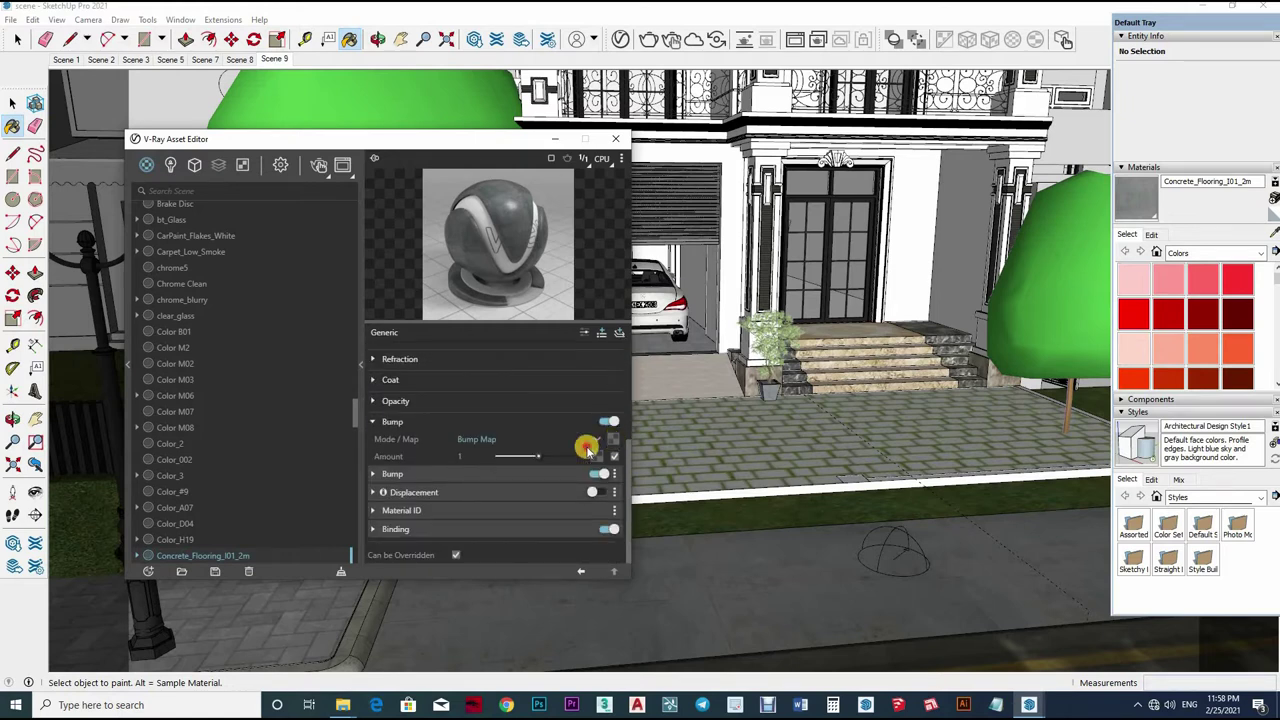
left_click(588, 450)
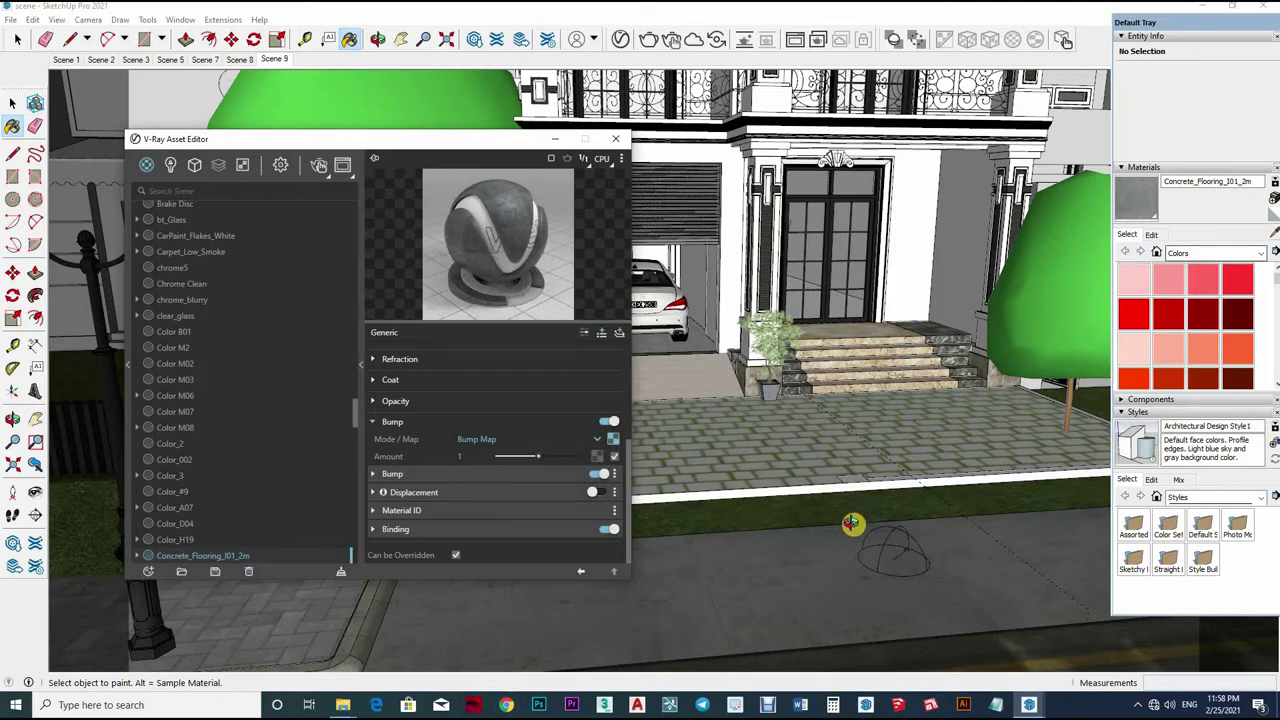
middle_click_drag(851, 522, 857, 572)
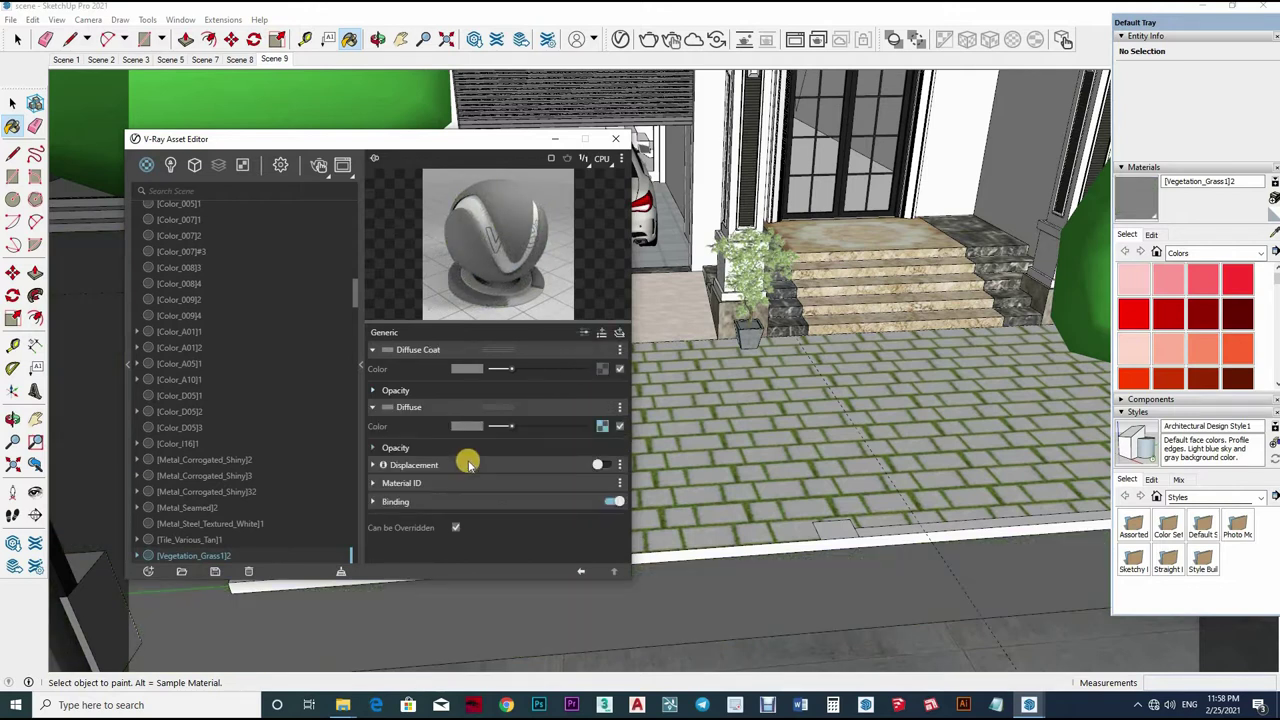
- Remove the Diffuse Coat layer from the grass material and select the planter component
left_click(619, 349)
left_click(625, 399)
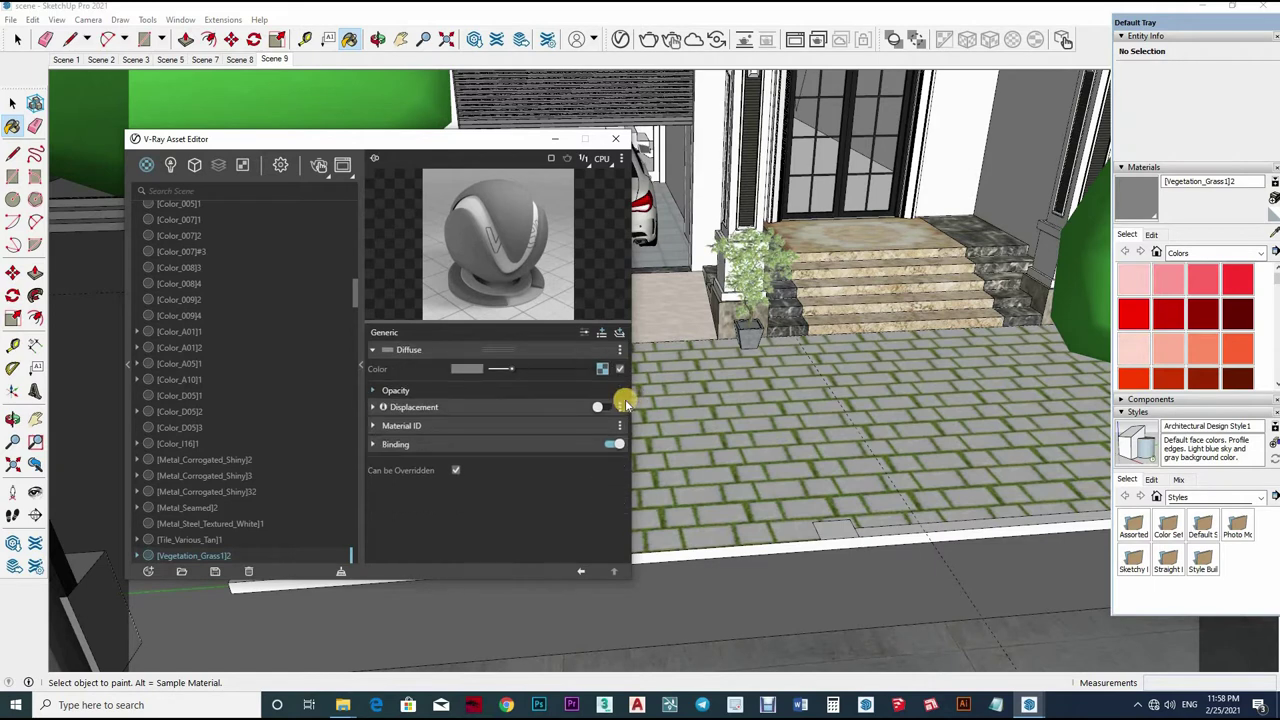
left_click(615, 139)
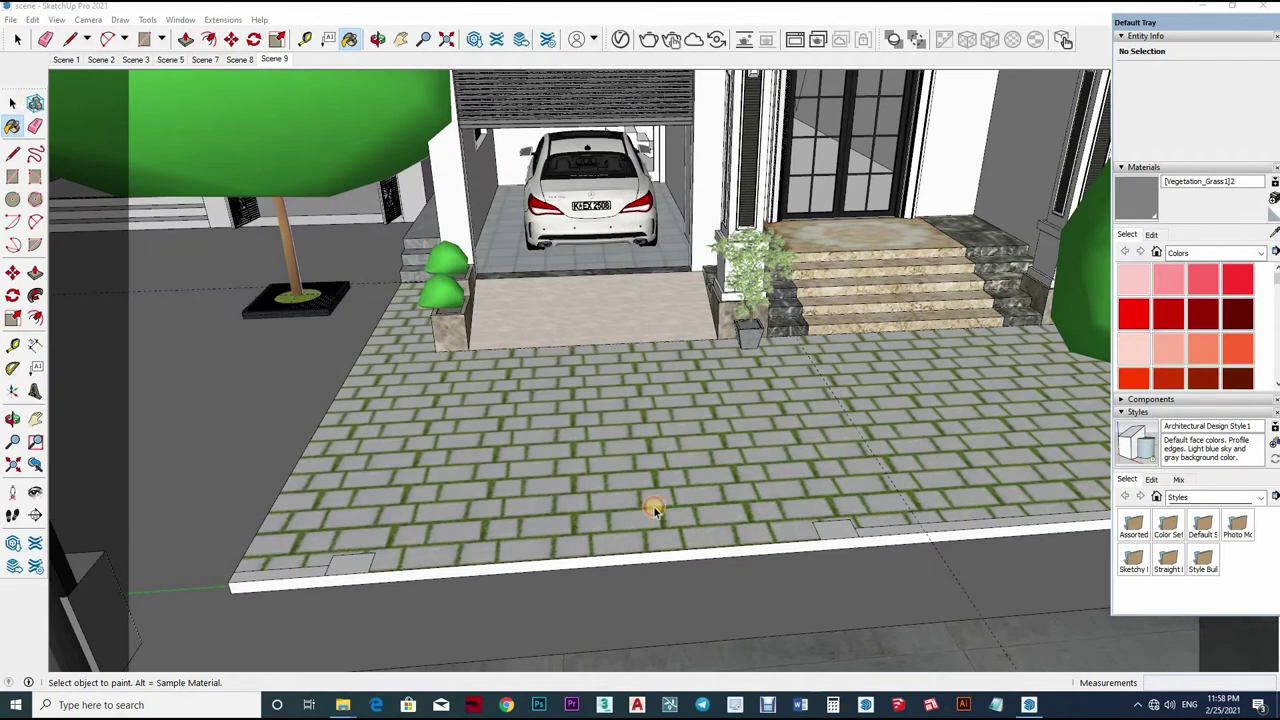
key("space")
left_click(826, 583)
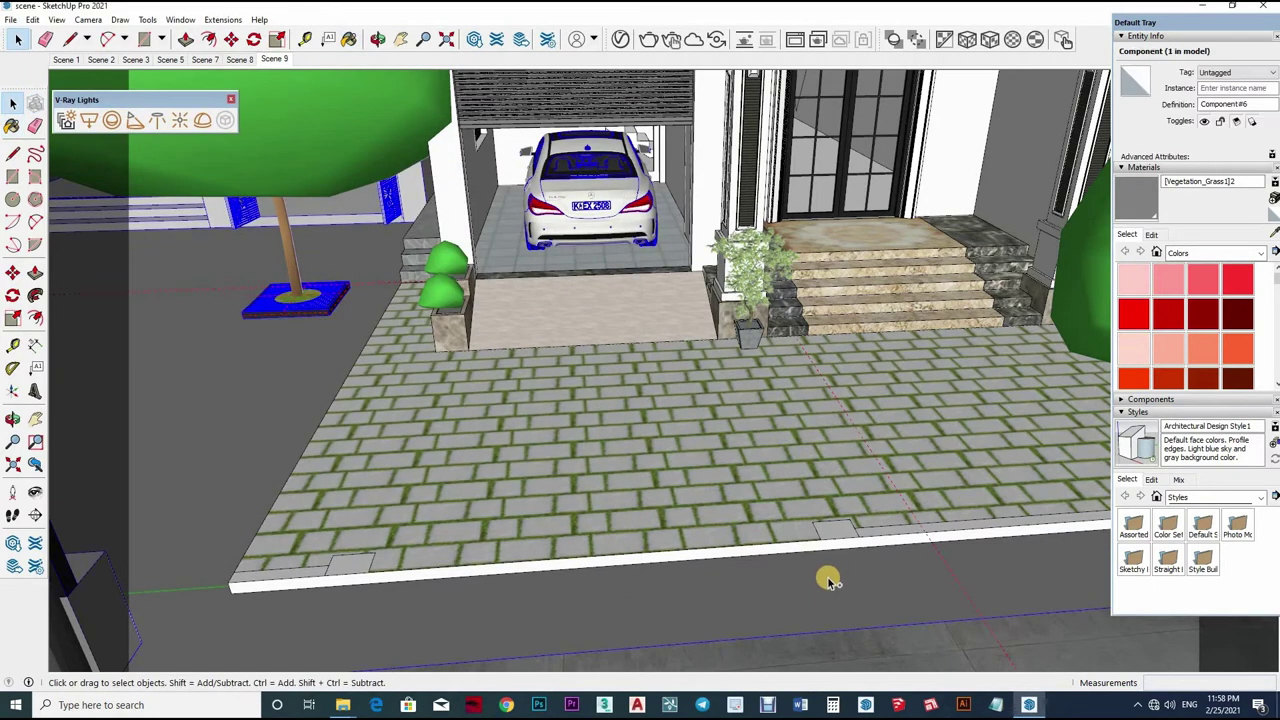
- Enable bump at amount 0.5 on Pavers with Grass Brick, then orbit toward the stairs
left_click(621, 38)
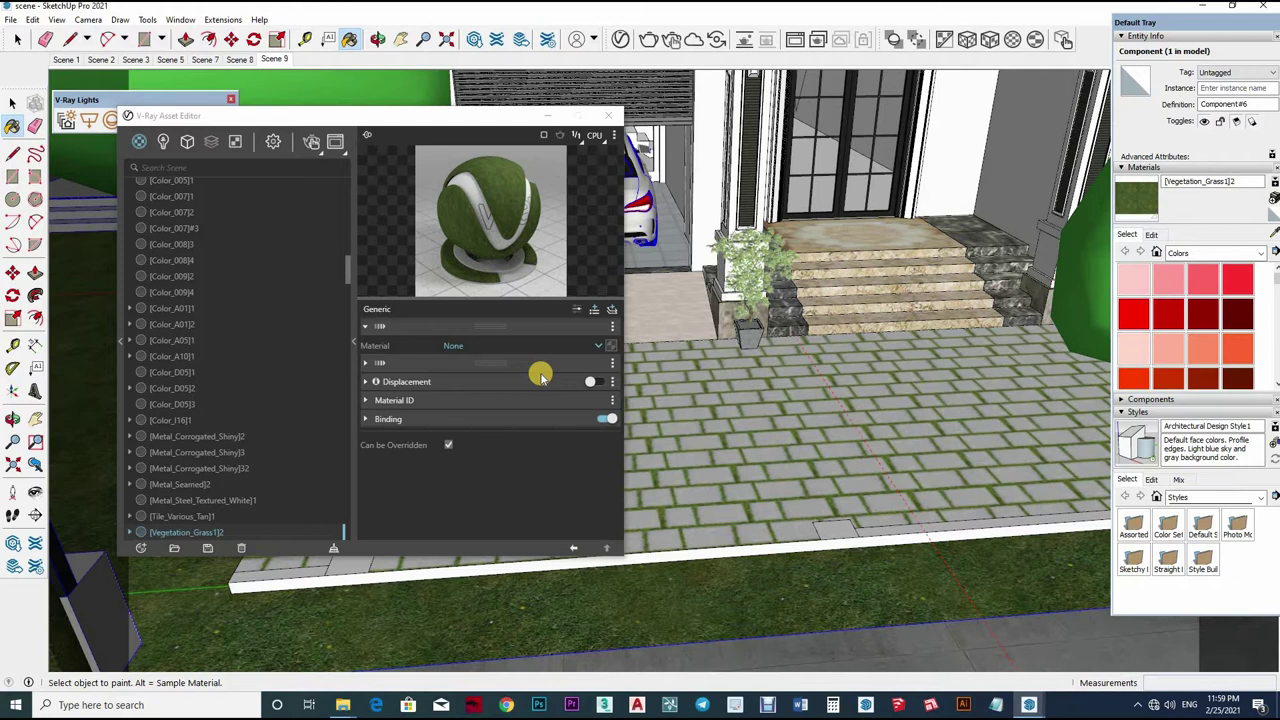
left_click(873, 497, "alt")
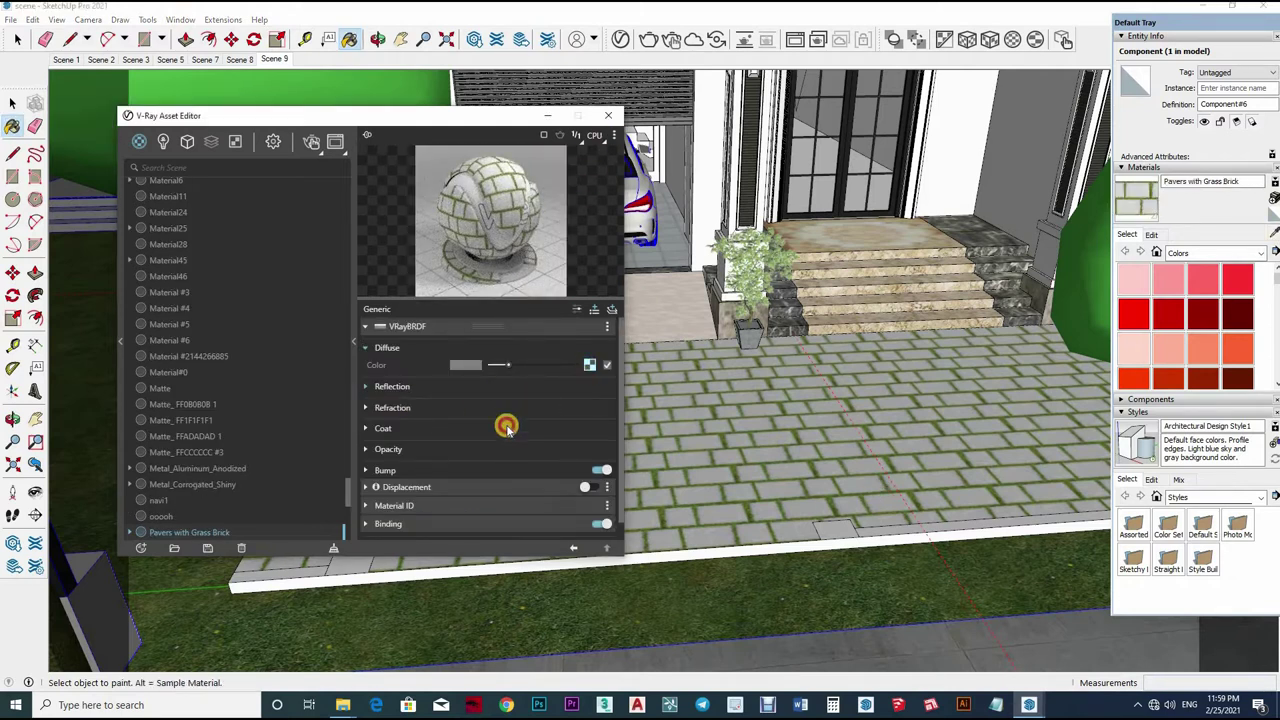
left_click(515, 388)
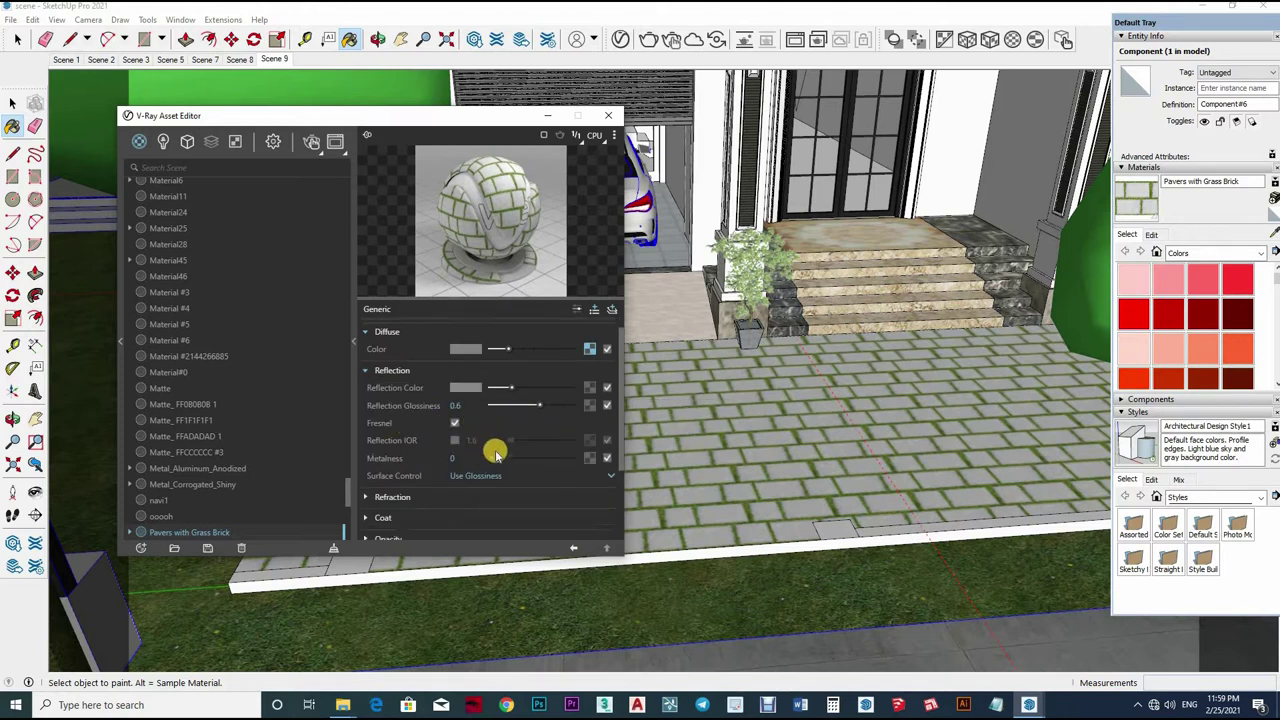
scroll(495, 453, "down", 2)
left_click(598, 460)
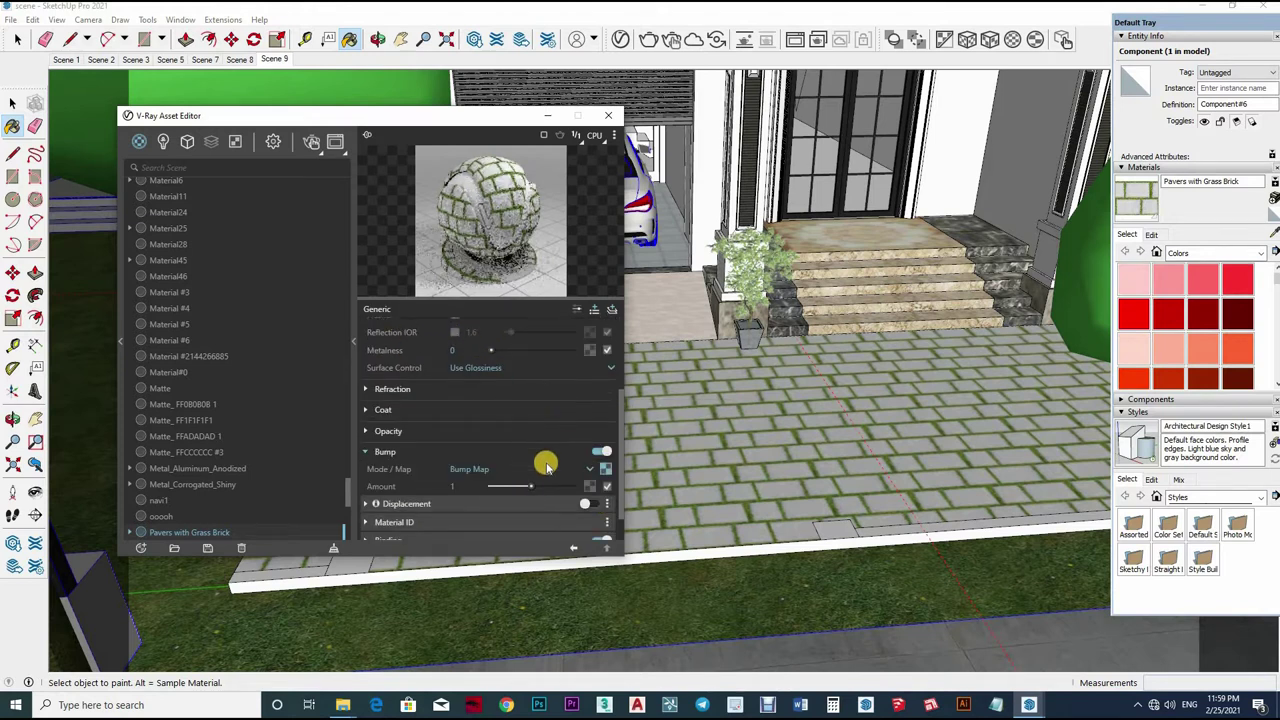
type("0.5")
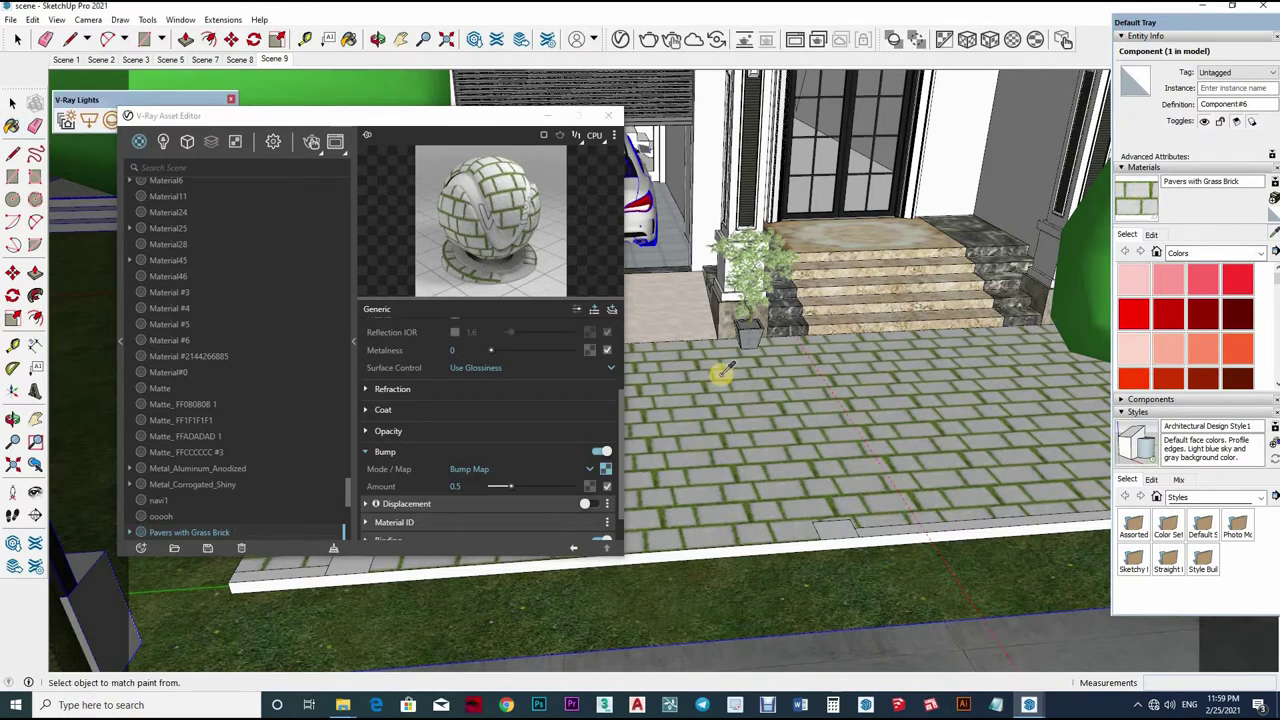
middle_click_drag(723, 371, 760, 460)
key("b")
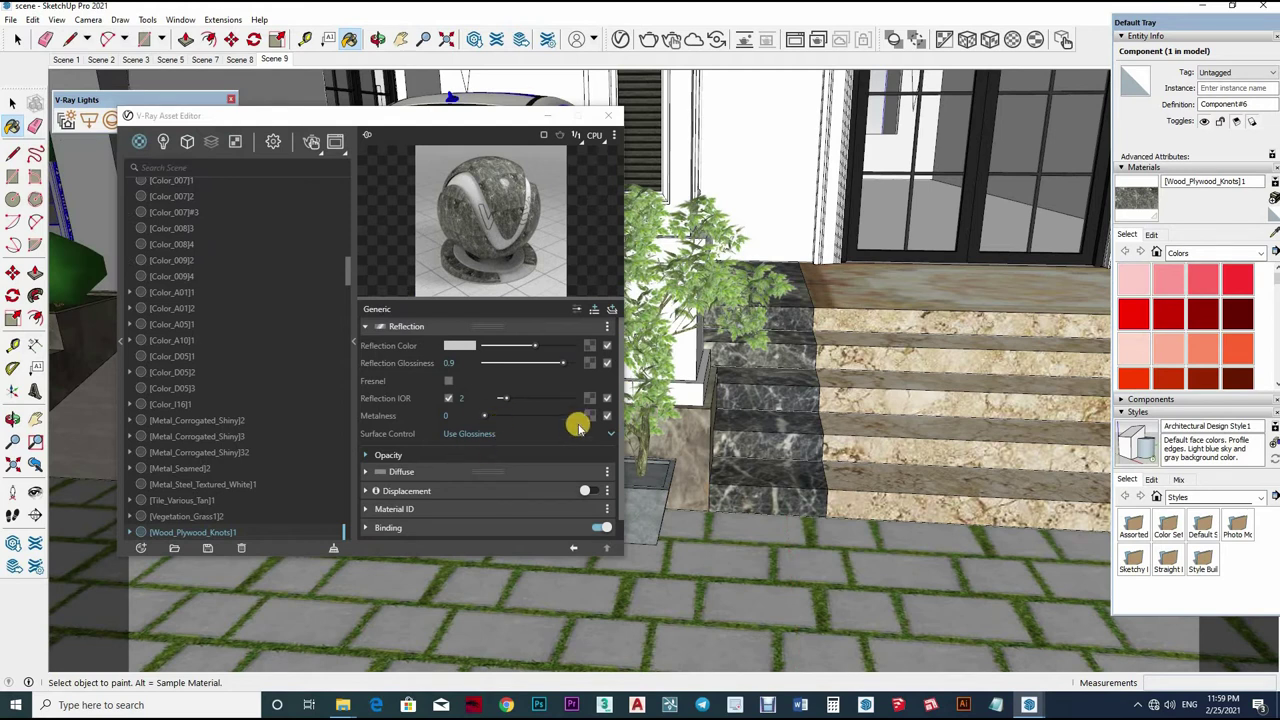
- Set reflection glossiness to 0.95 on the plywood and Marble_#27 stair materials
left_click(465, 358)
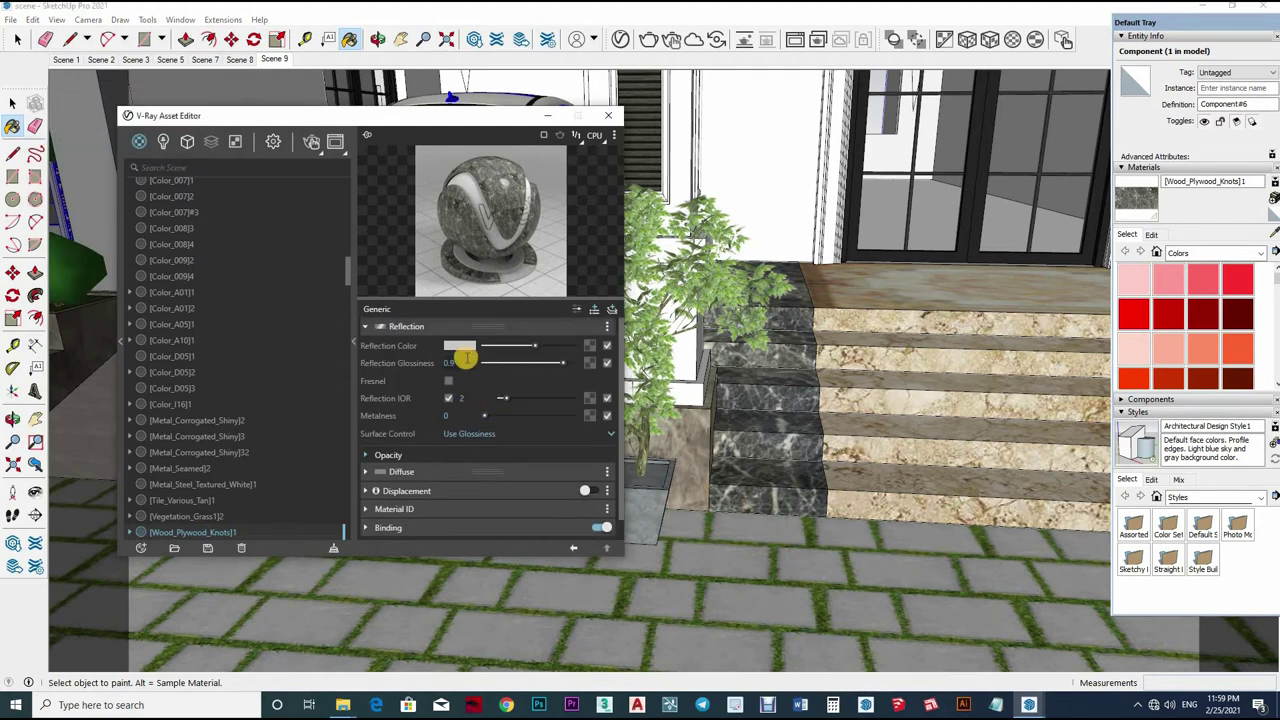
type("5")
middle_click_drag(845, 430, 455, 350)
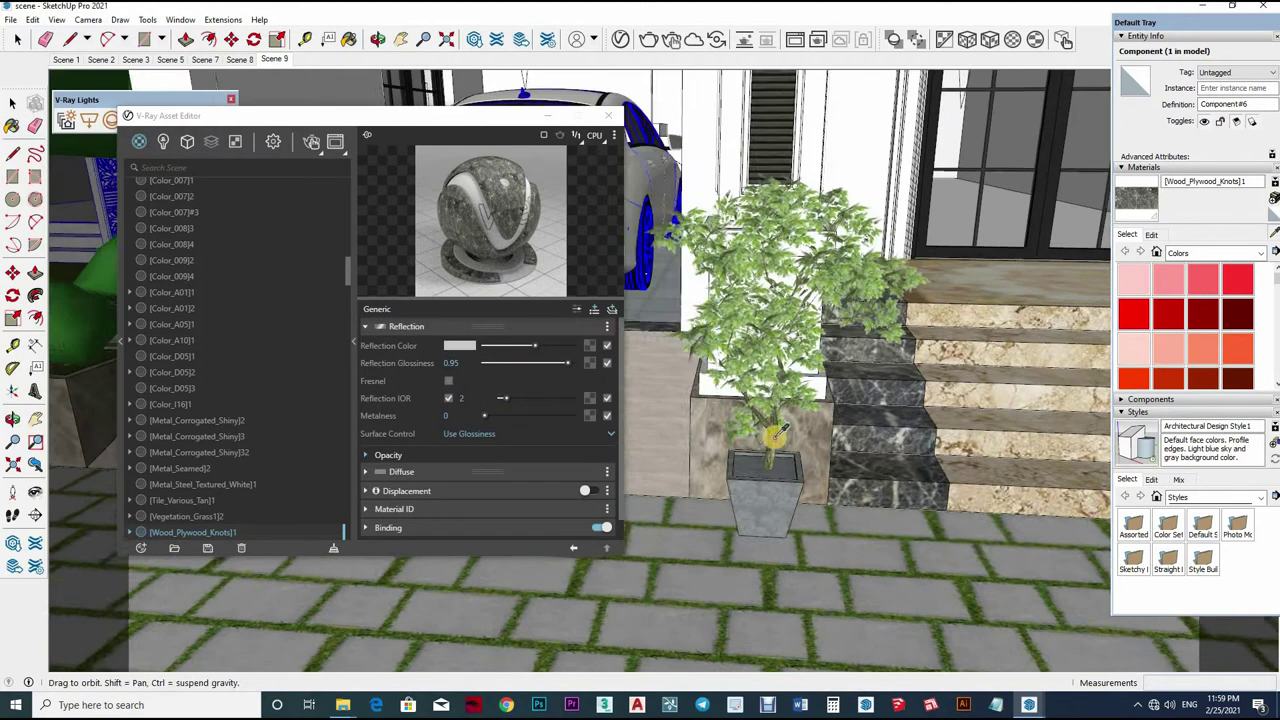
left_click(455, 350, "alt")
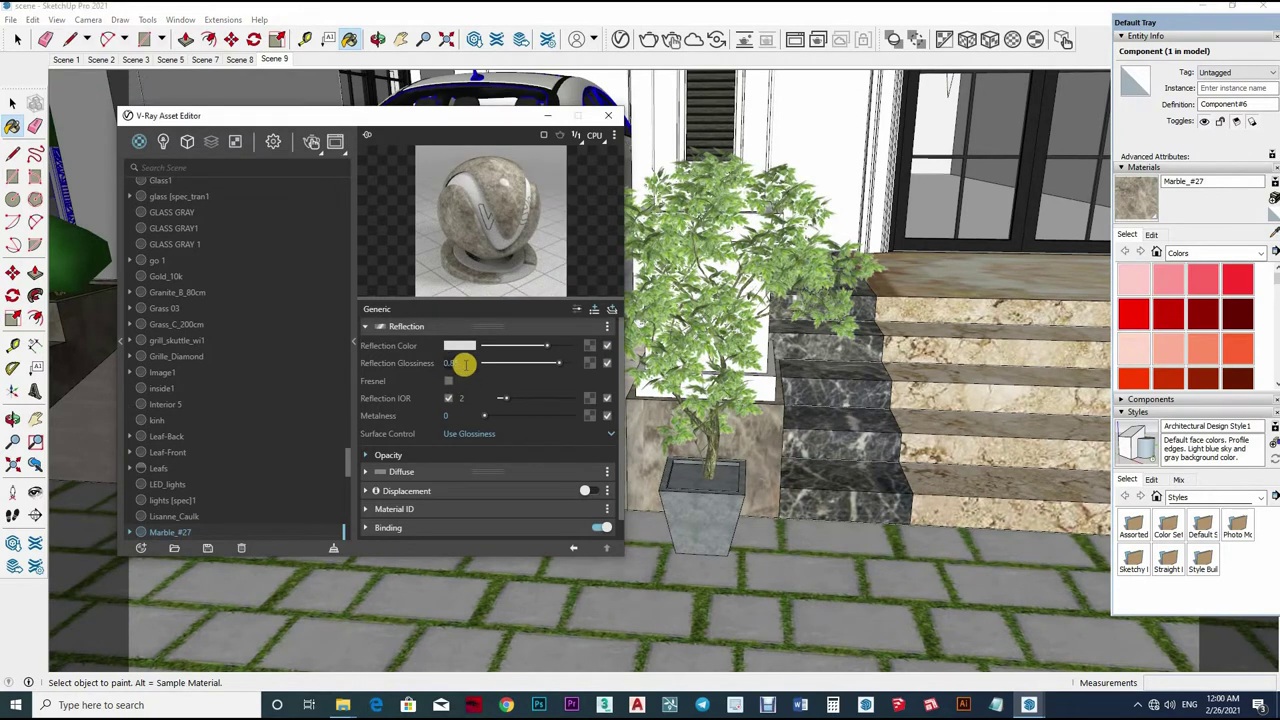
type("5")
key("Return")
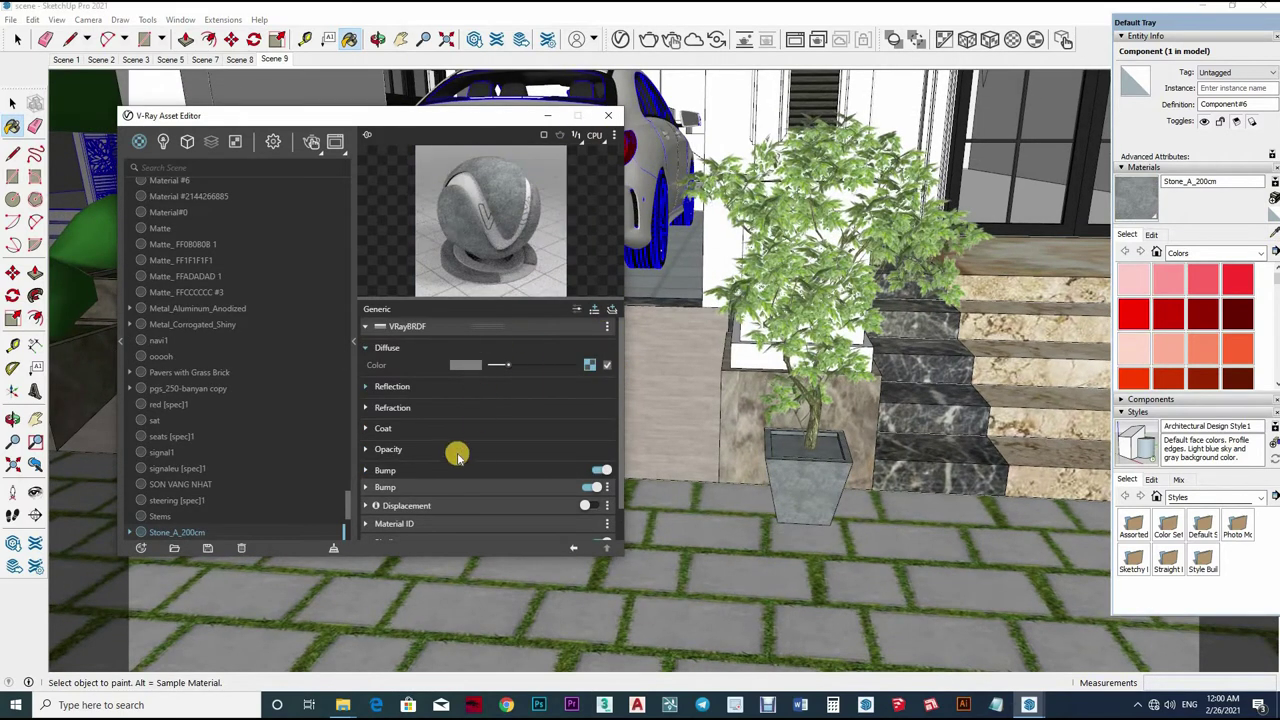
- Review the reflection settings of Stone_A_200cm and trang tri 2
left_click(485, 387)
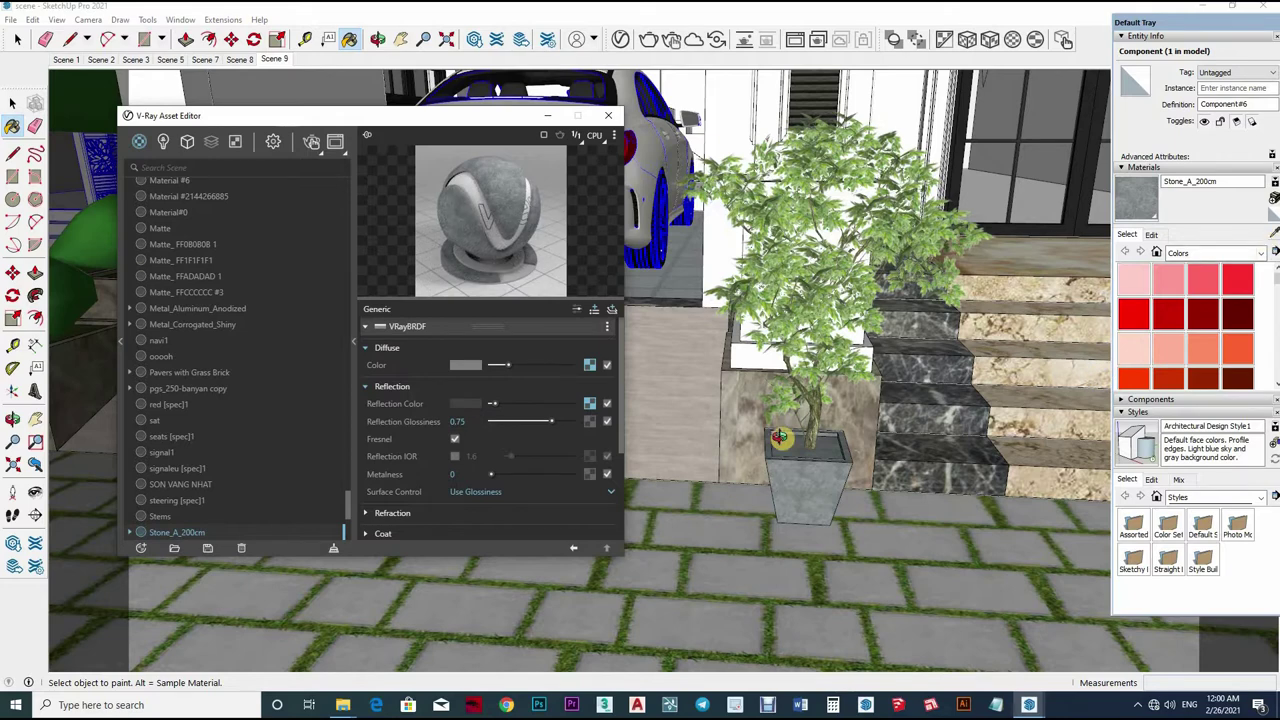
middle_click_drag(779, 437, 823, 380)
left_click(650, 400, "alt")
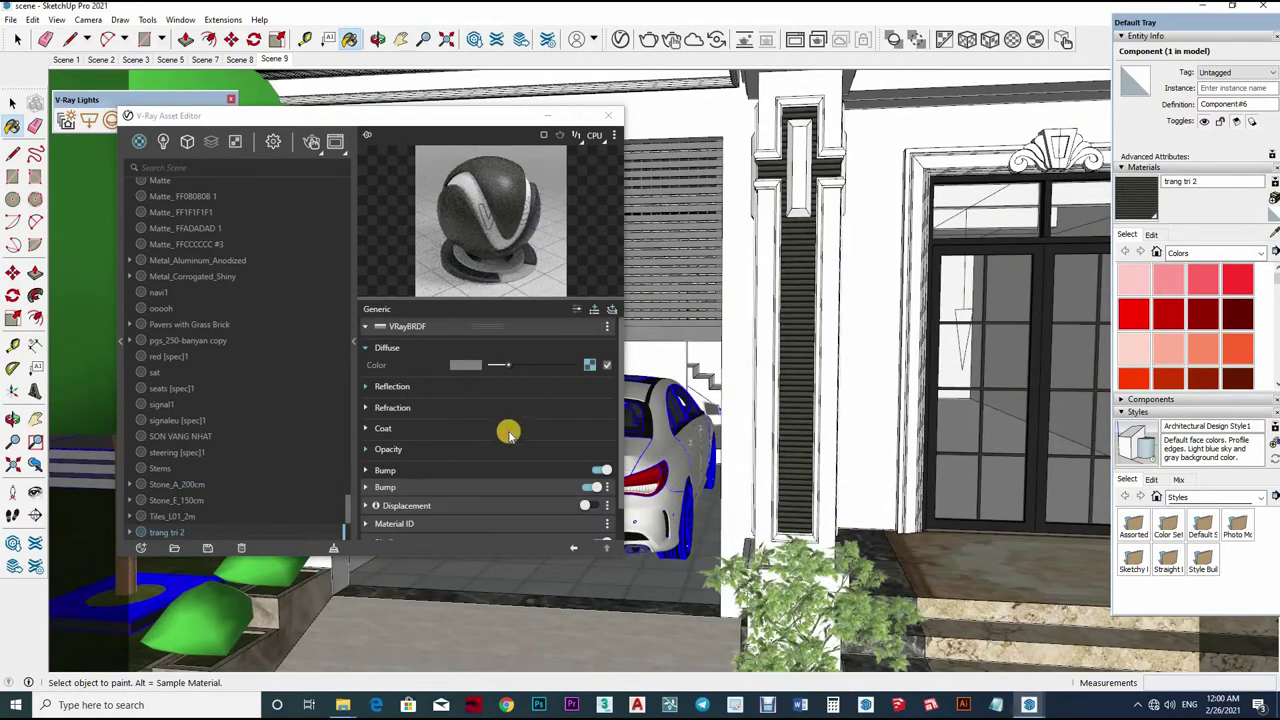
left_click(505, 386)
left_click(520, 491)
left_click(512, 495)
- Check trang tri 2's bump settings, then sample the light door frame material
scroll(510, 503, "down", 1)
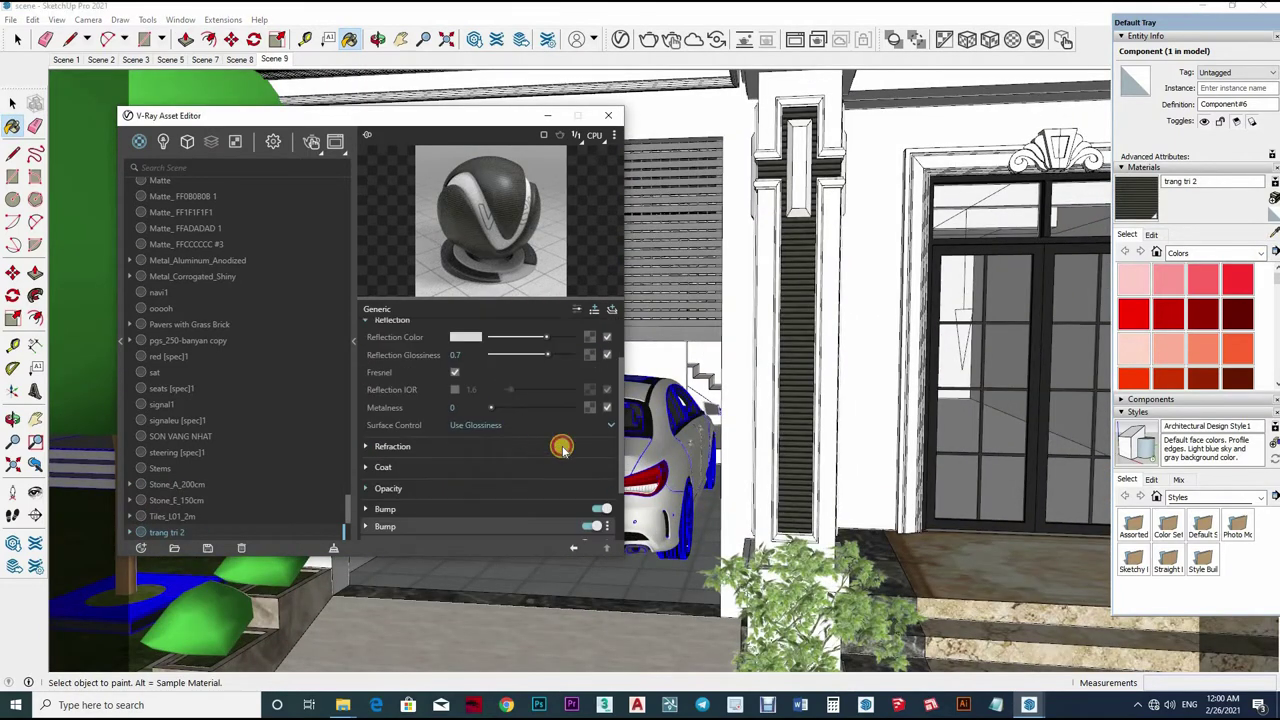
scroll(562, 447, "down", 2)
left_click(580, 436)
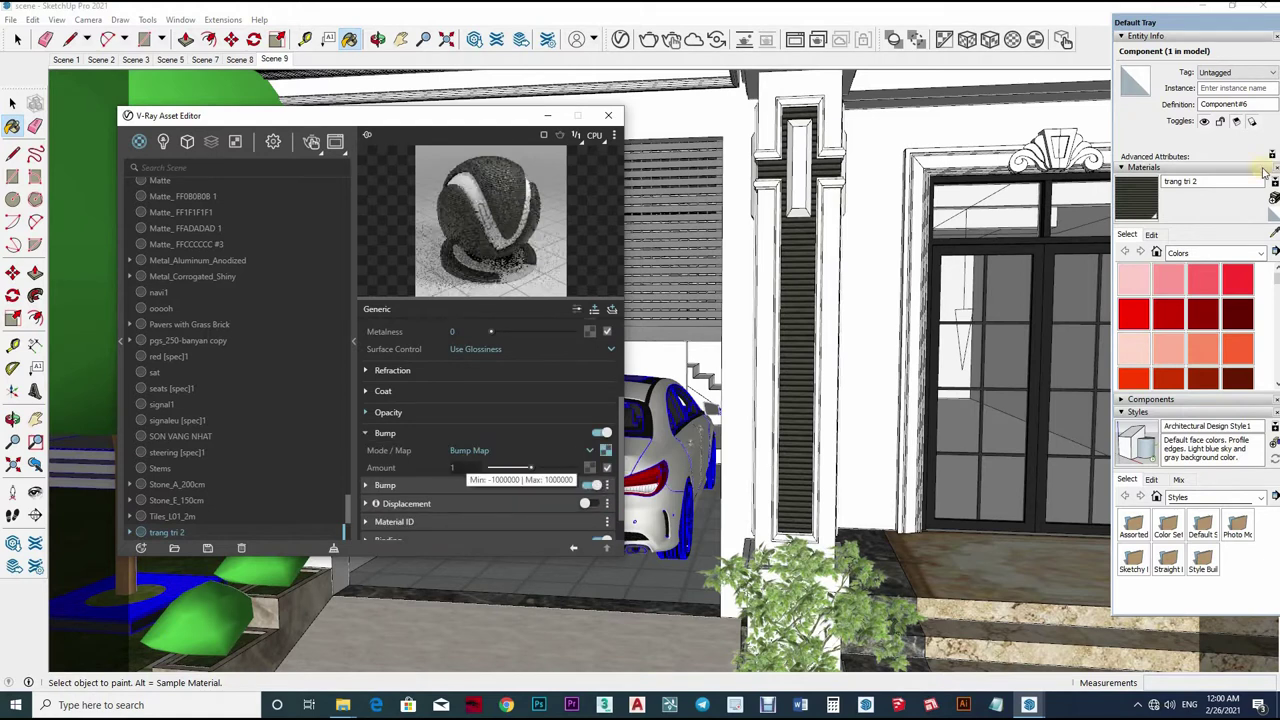
scroll(865, 285, "up", 1)
left_click(837, 286, "alt")
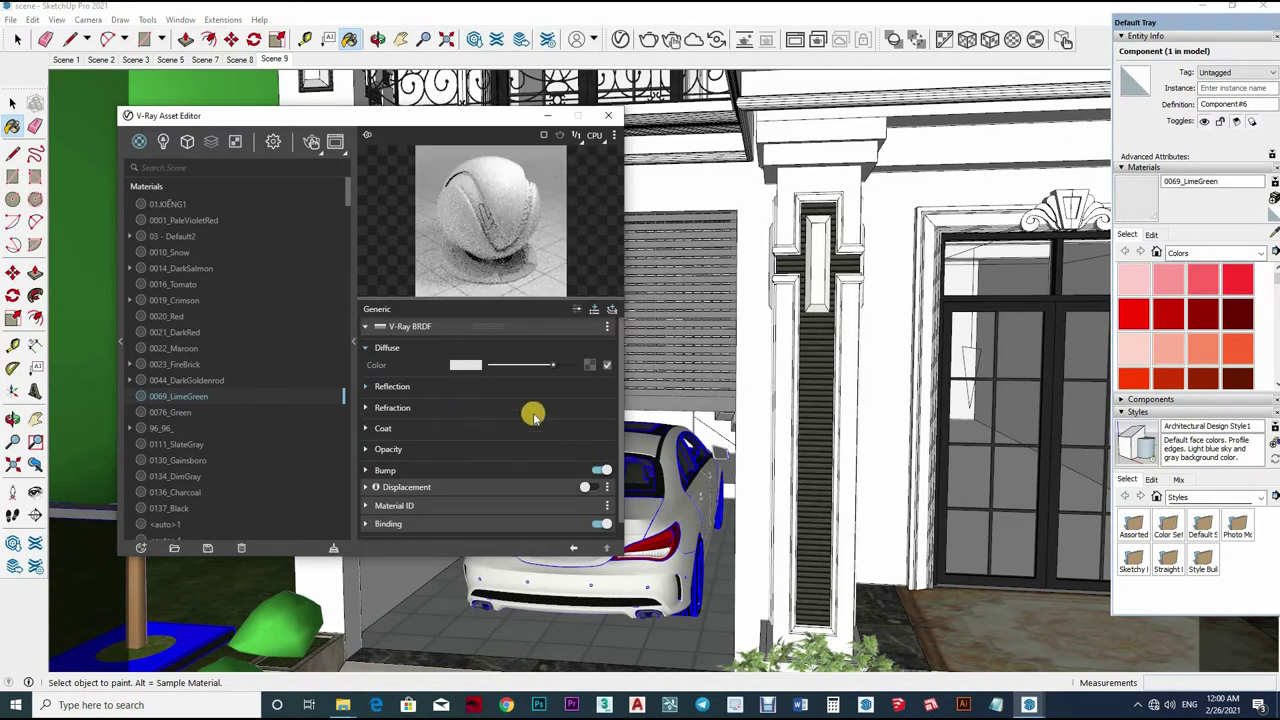
- Inspect the reflection settings of the 0069_LimeGreen and 0022_Maroon door frame materials
left_click(528, 388)
scroll(884, 324, "up", 2)
left_click(884, 318, "alt")
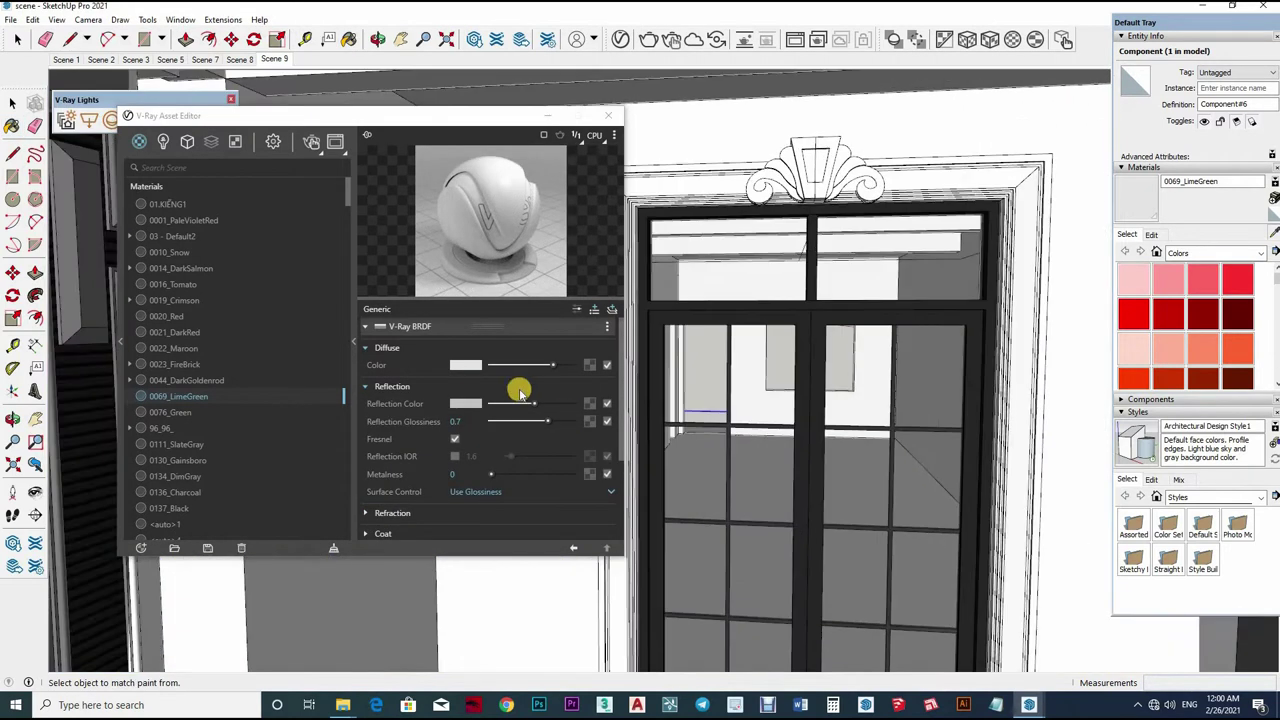
left_click(450, 386)
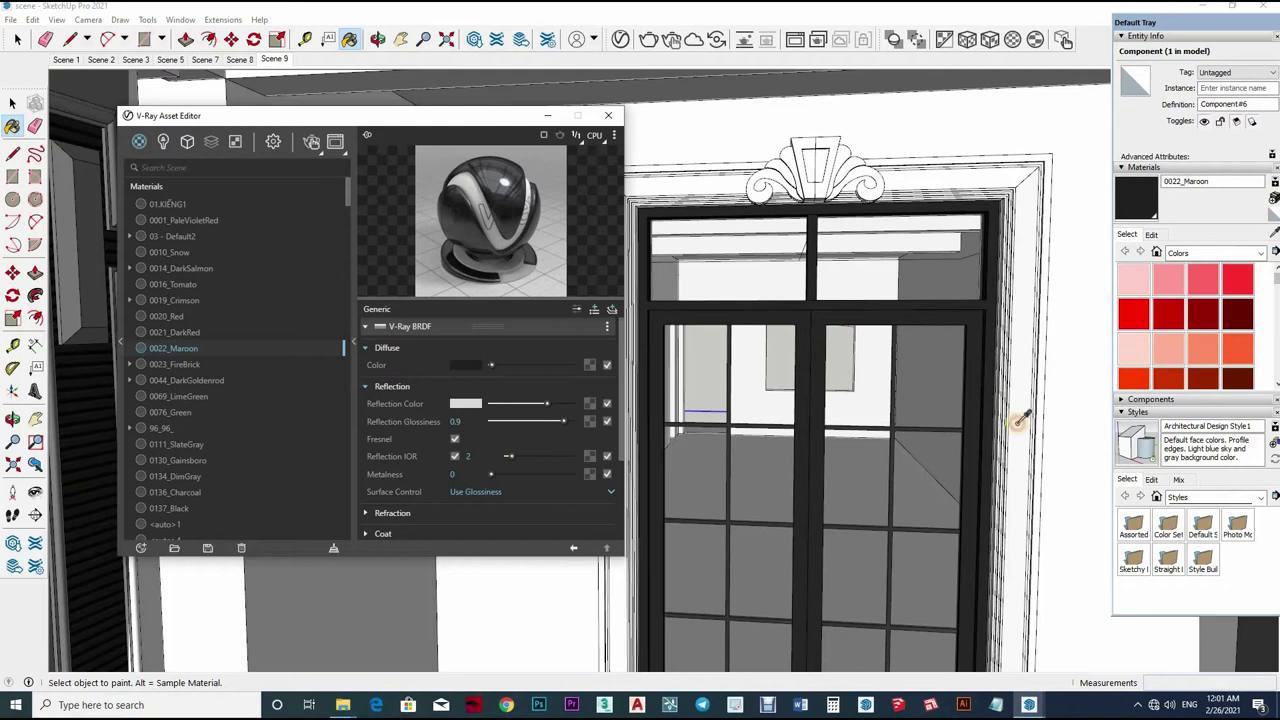
- Inspect the door glass material's refraction settings
left_click(863, 414, "alt")
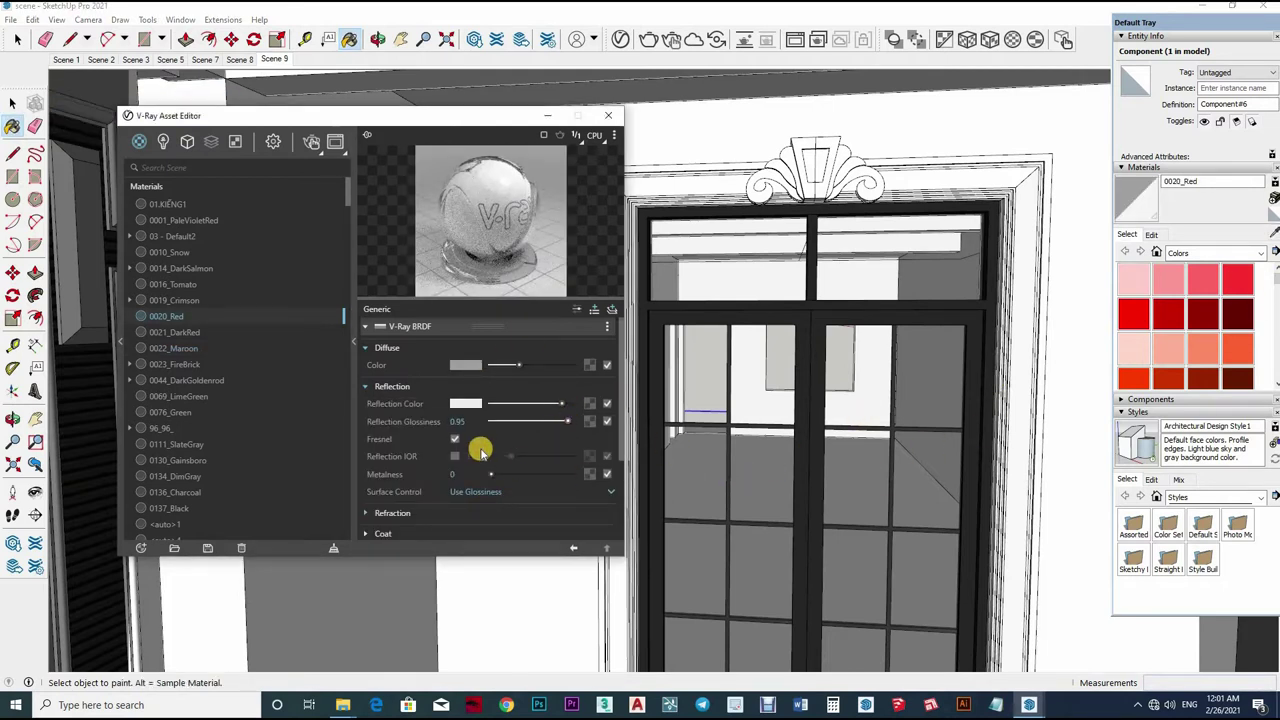
scroll(481, 452, "down", 2)
left_click(571, 447)
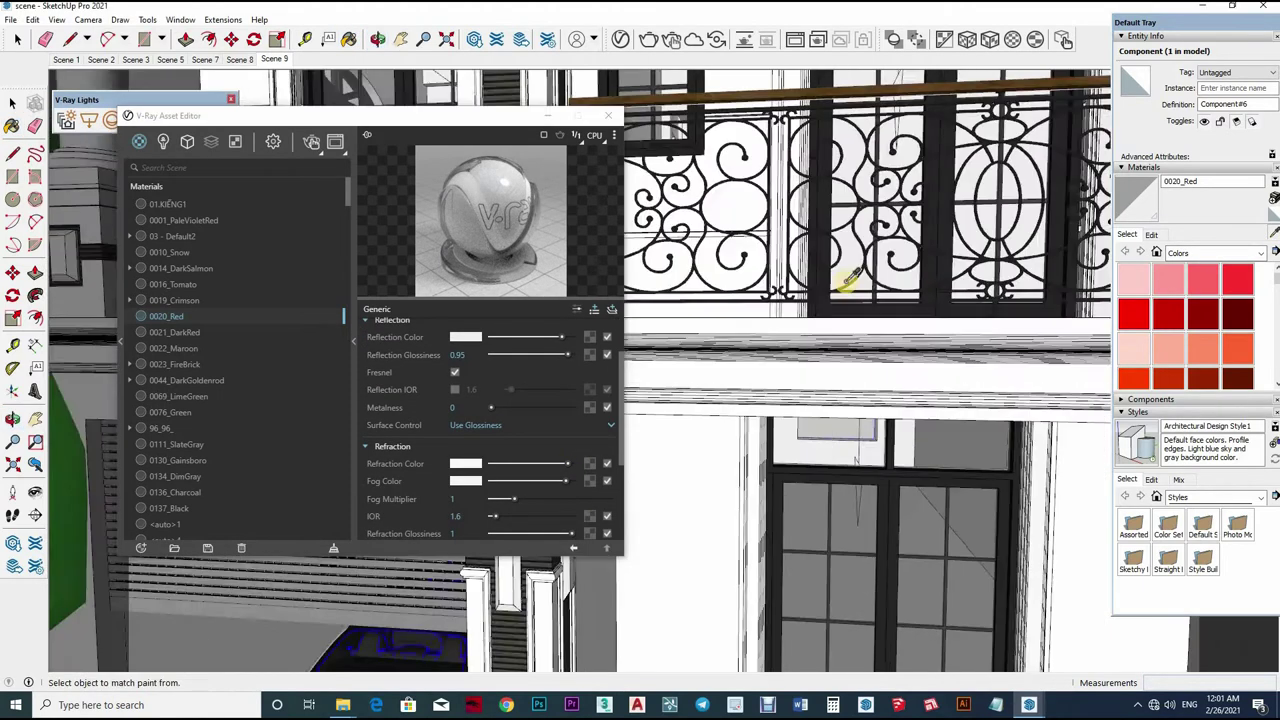
scroll(845, 280, "down", 5)
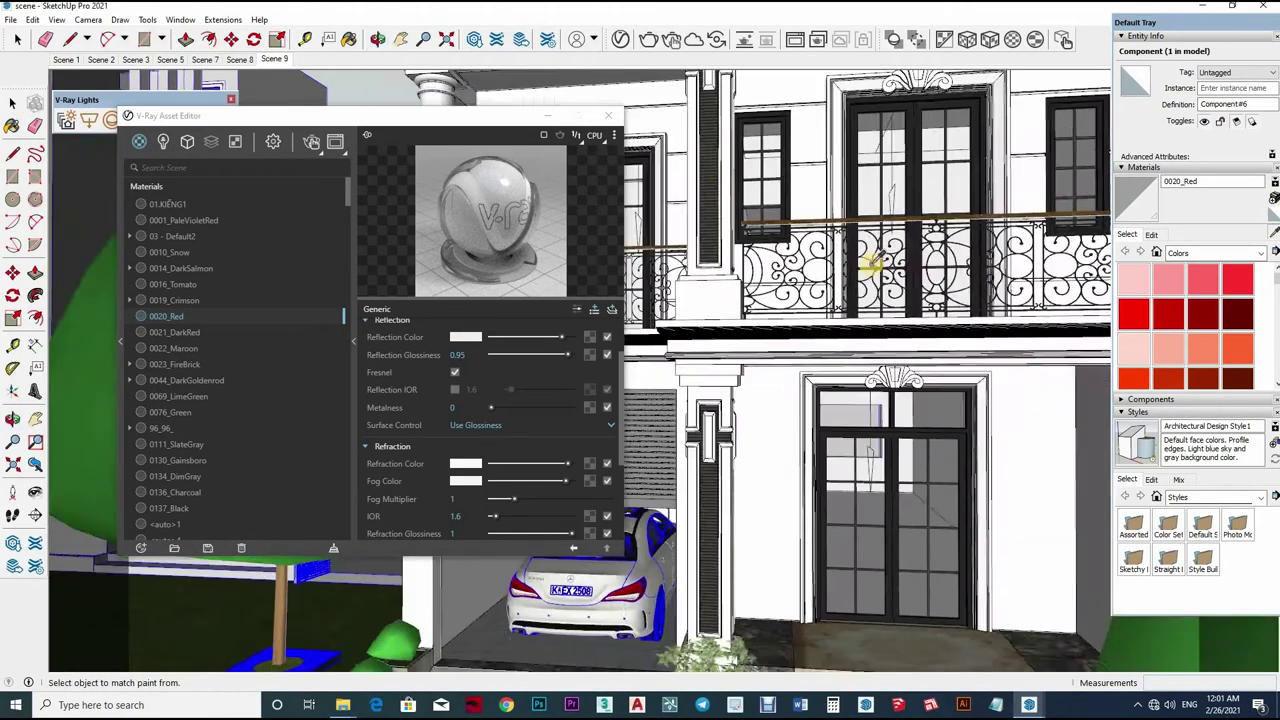
scroll(800, 250, "up", 8)
- Check Wood_Floor, then set the Color M08 railing's reflection glossiness to 0.85
left_click(850, 212, "alt")
left_click(541, 387)
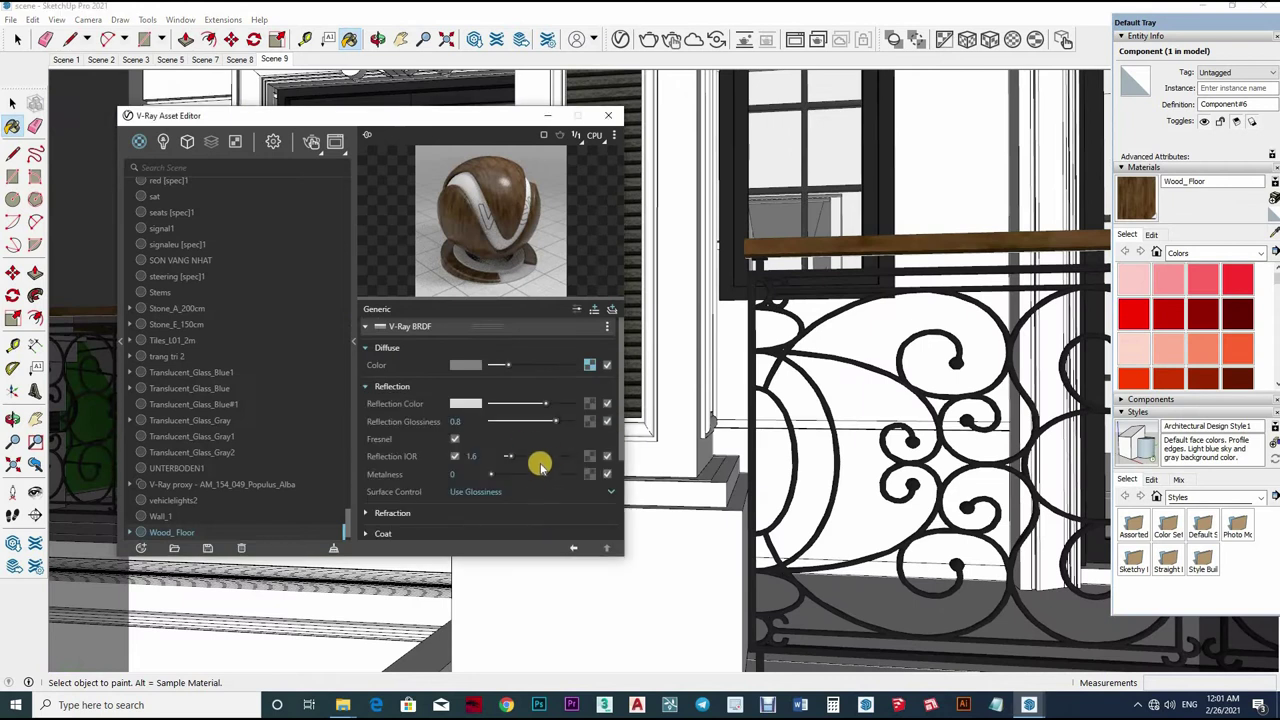
left_click(777, 349, "alt")
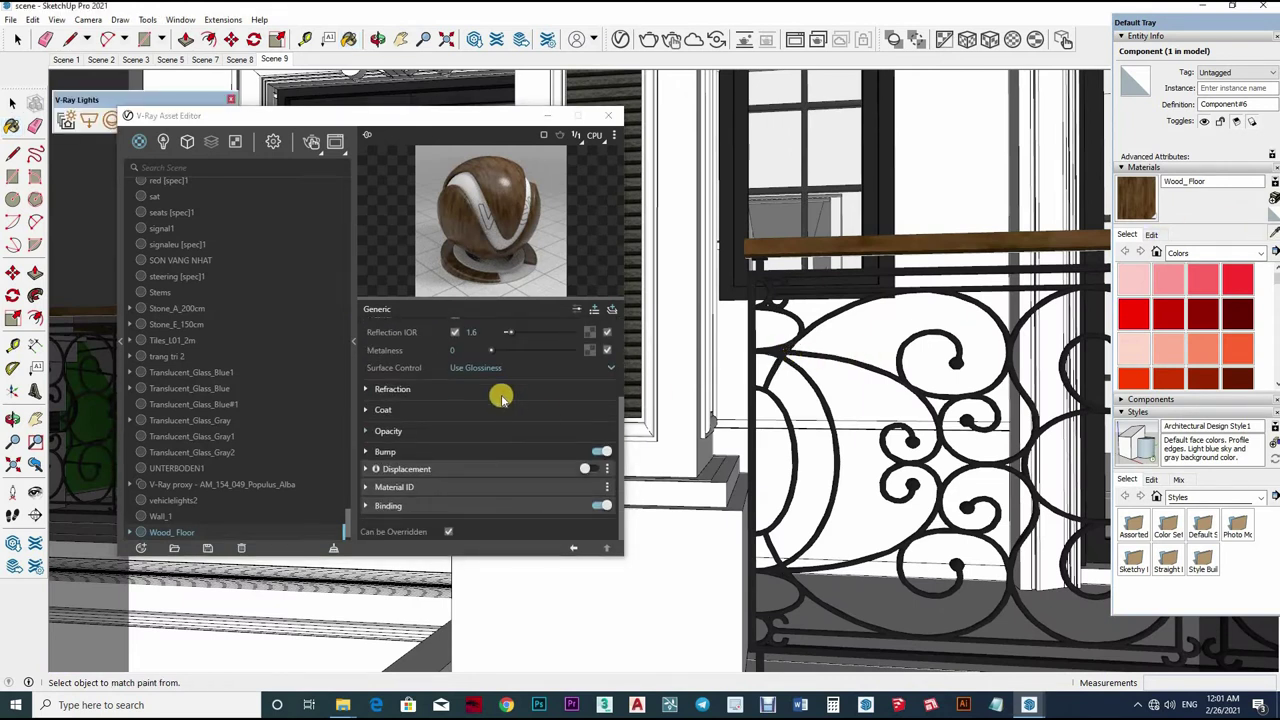
left_click(466, 365)
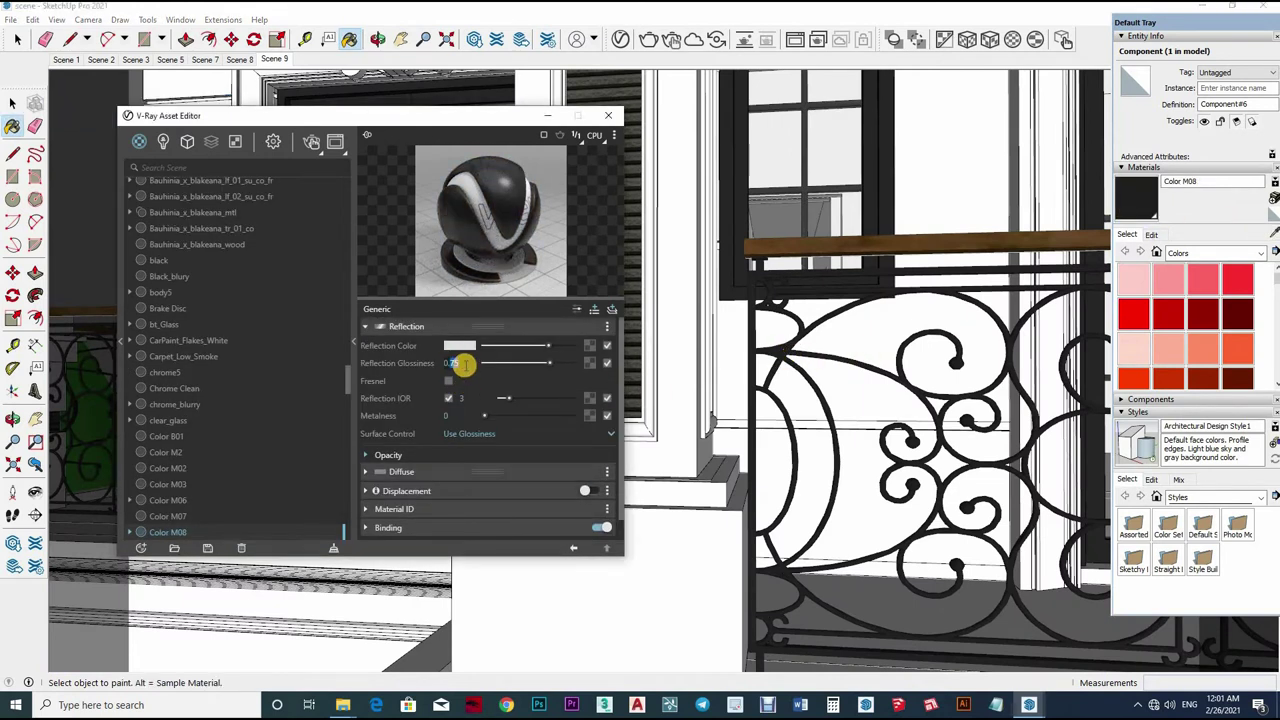
key("Return")
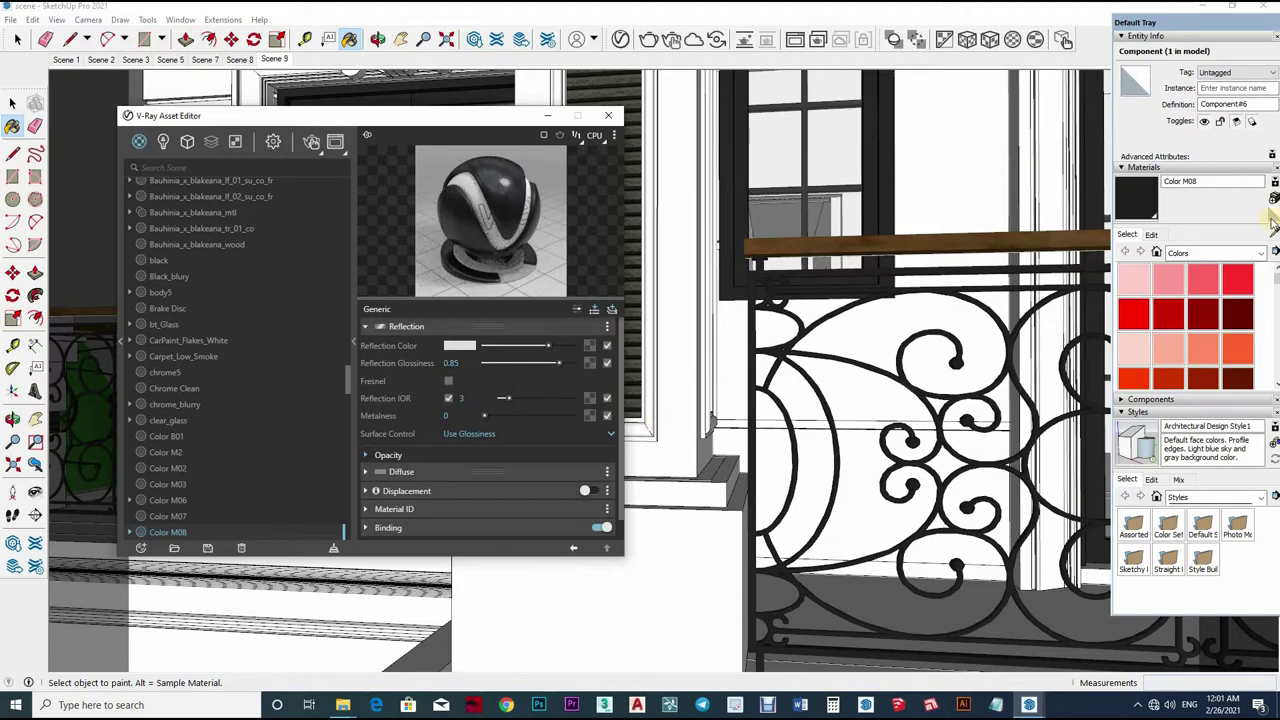
- Sample the green roof material and scroll through its settings
scroll(823, 423, "down", 3)
scroll(866, 491, "down", 3)
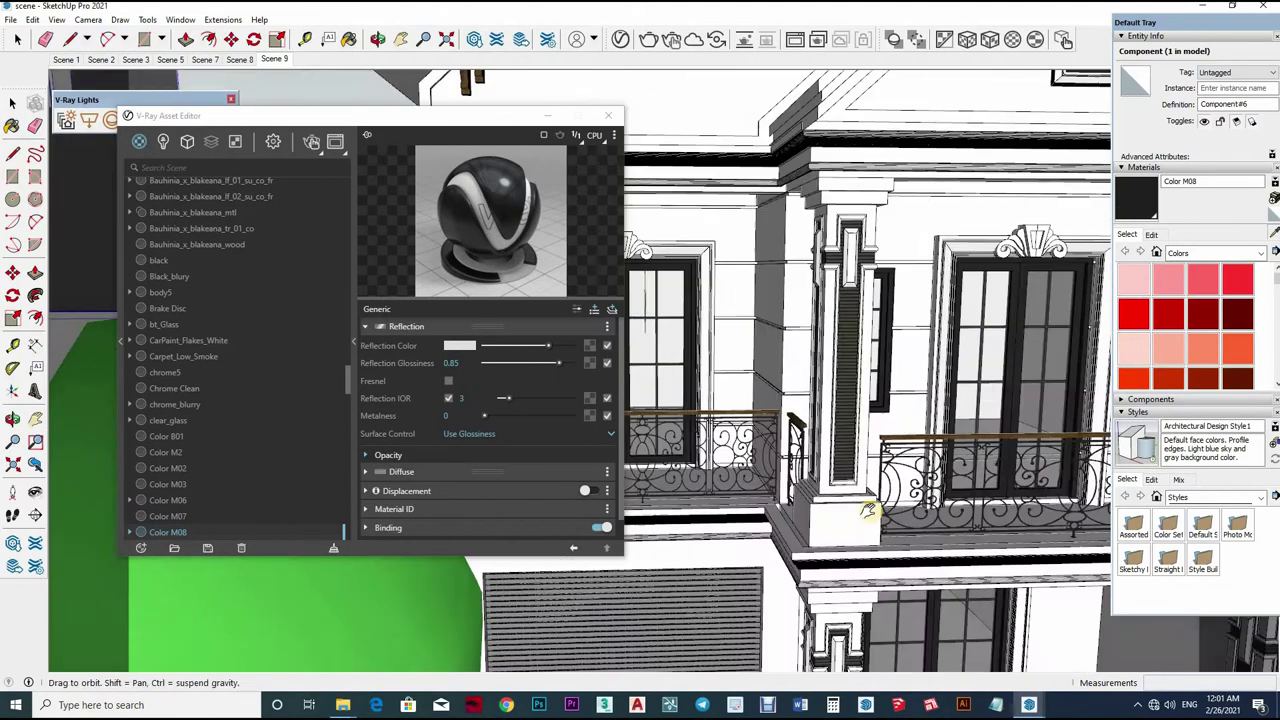
scroll(866, 509, "down", 3)
scroll(866, 358, "down", 3)
left_click(840, 366, "alt")
scroll(840, 366, "up", 3)
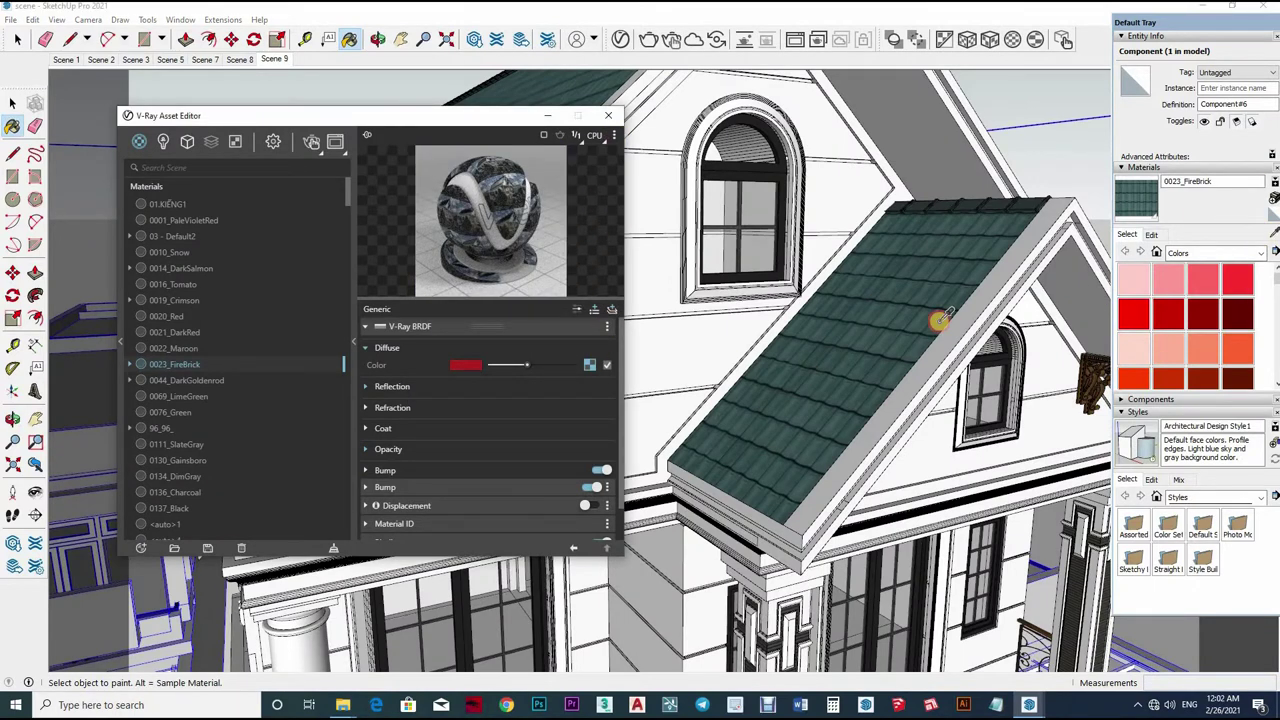
scroll(940, 320, "down", 2)
- Orbit past the balcony to a higher view of the house
middle_click_drag(940, 320, 871, 294)
scroll(871, 294, "up", 5)
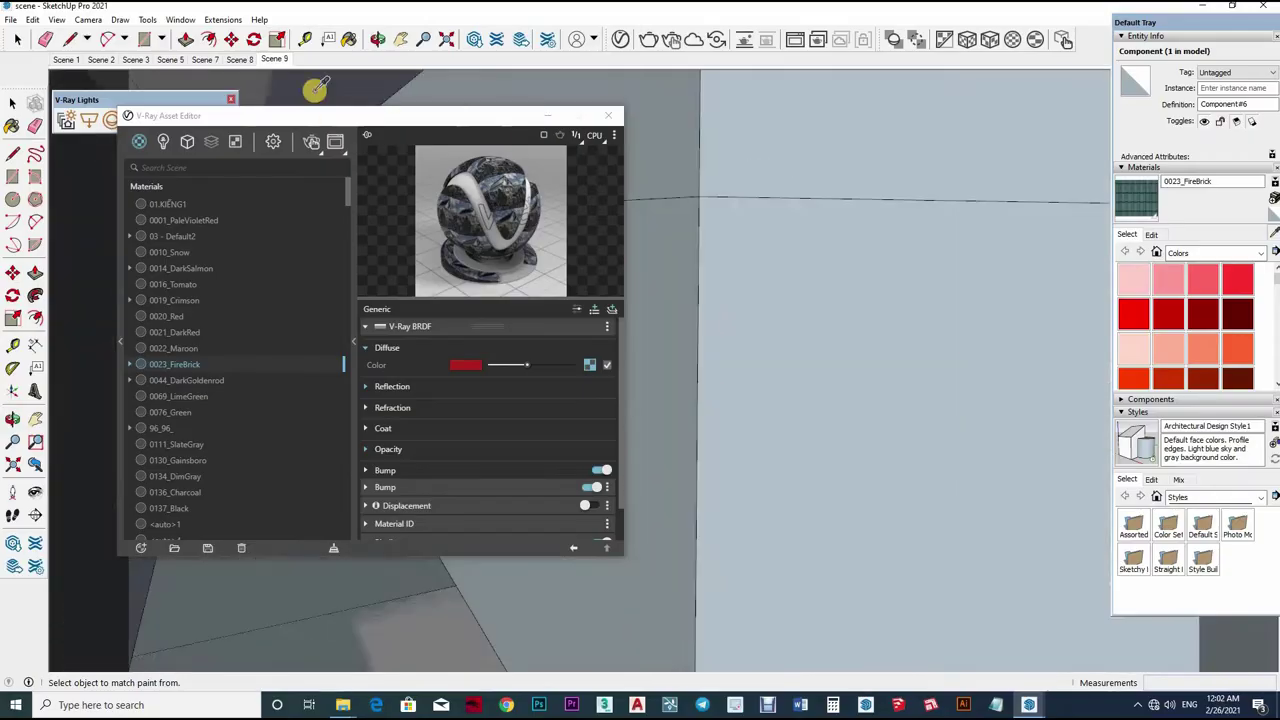
scroll(937, 376, "down", 3)
scroll(843, 386, "down", 3)
scroll(837, 423, "down", 3)
scroll(945, 468, "down", 3)
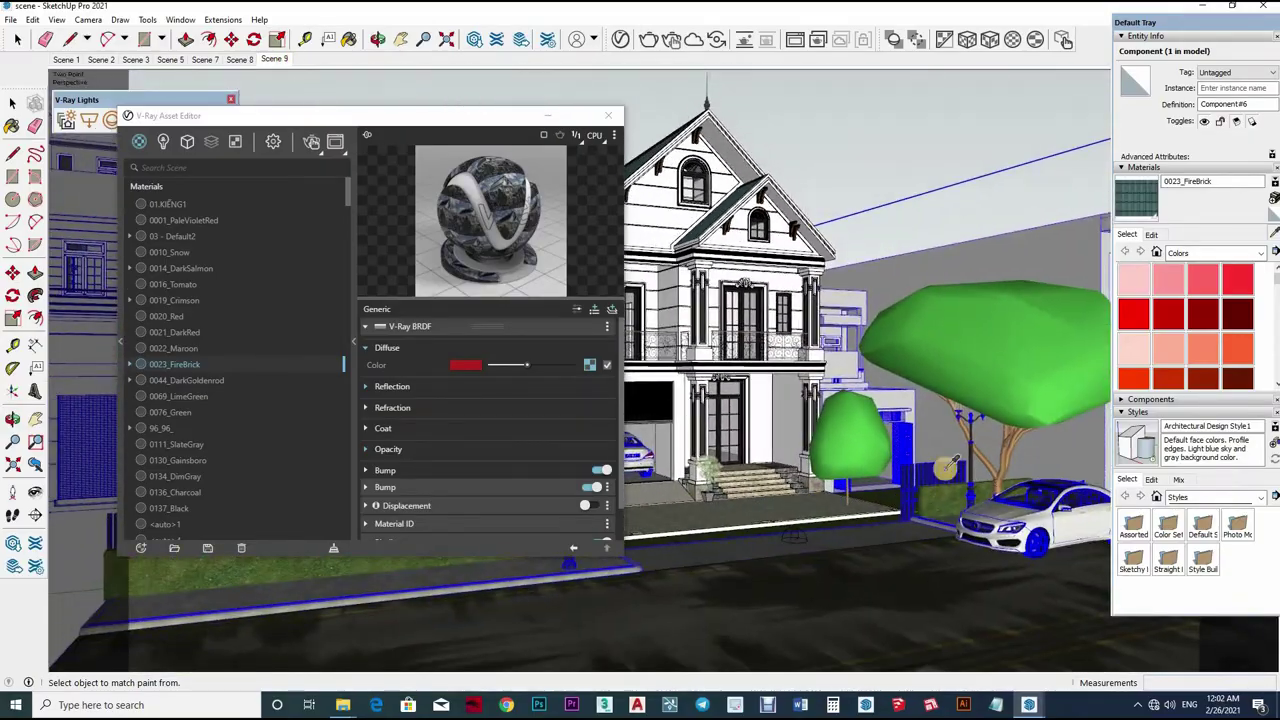
mouse_move(945, 468)
middle_mouse_down()
mouse_move(826, 490)
mouse_move(608, 122)
middle_mouse_up()
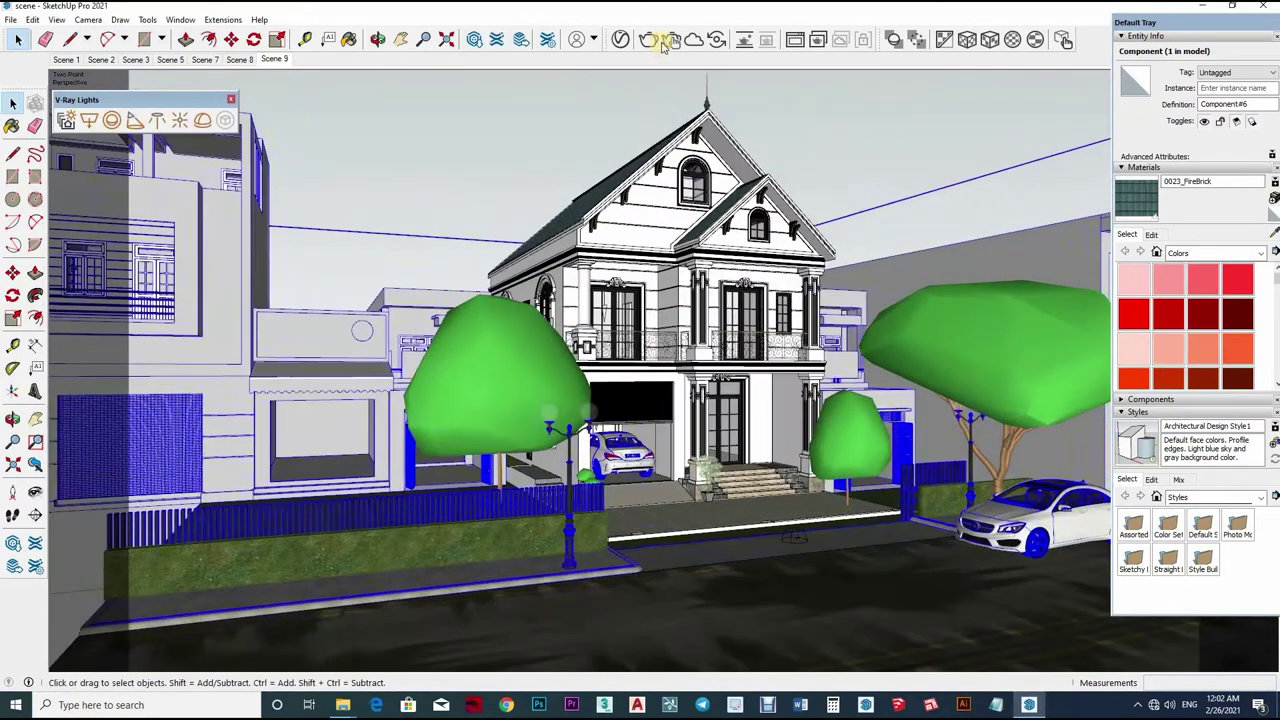
- Clear the selection before rendering the villa street view in V-Ray
left_click(660, 40)
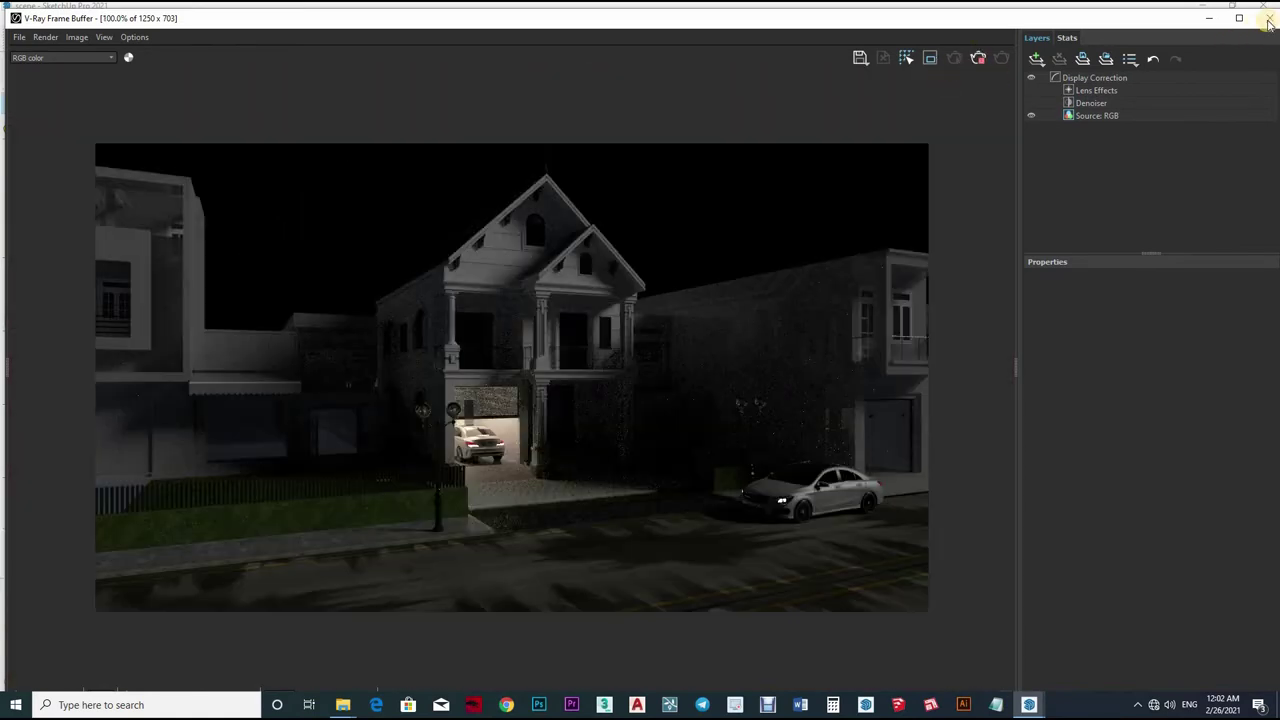
- Load an HDR sky image into the Dome Light and set its intensity to 10
scroll(557, 380, "up", 3)
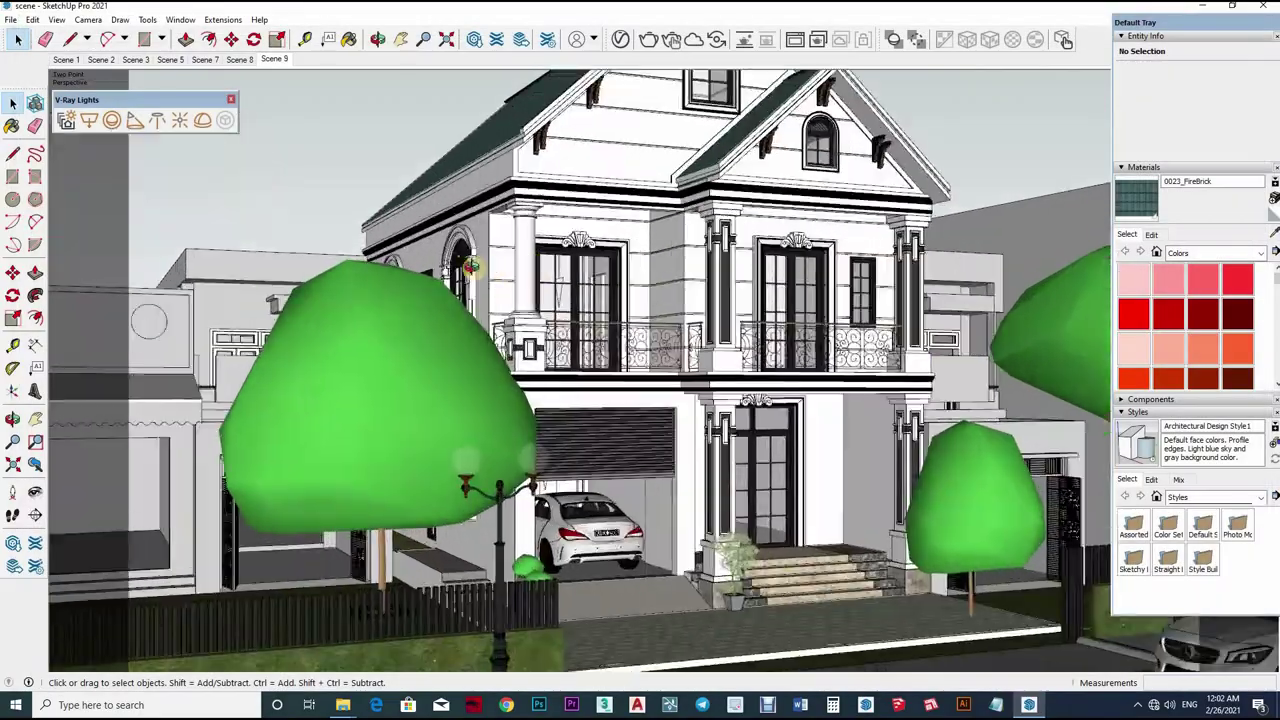
mouse_move(557, 380)
middle_mouse_down()
mouse_move(297, 371)
mouse_move(455, 180)
mouse_move(543, 214)
mouse_move(477, 329)
mouse_move(486, 271)
middle_mouse_up()
left_click(621, 39)
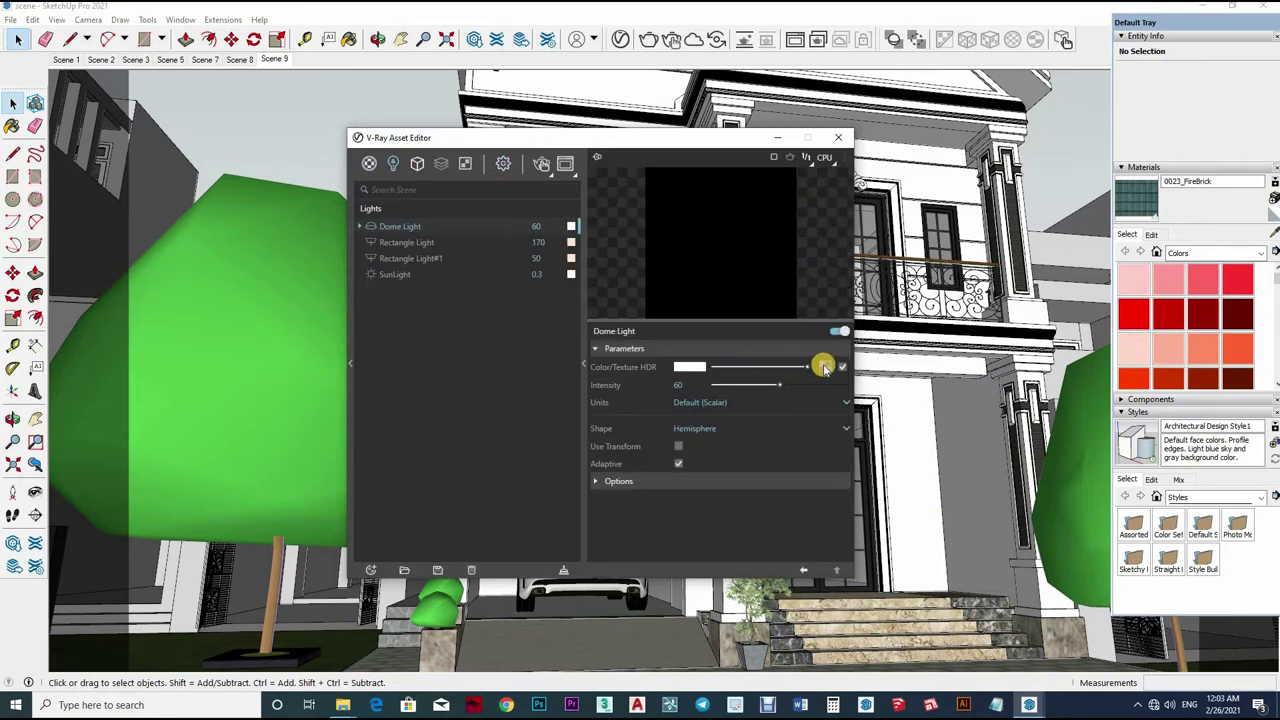
left_click(617, 337)
left_click(630, 340)
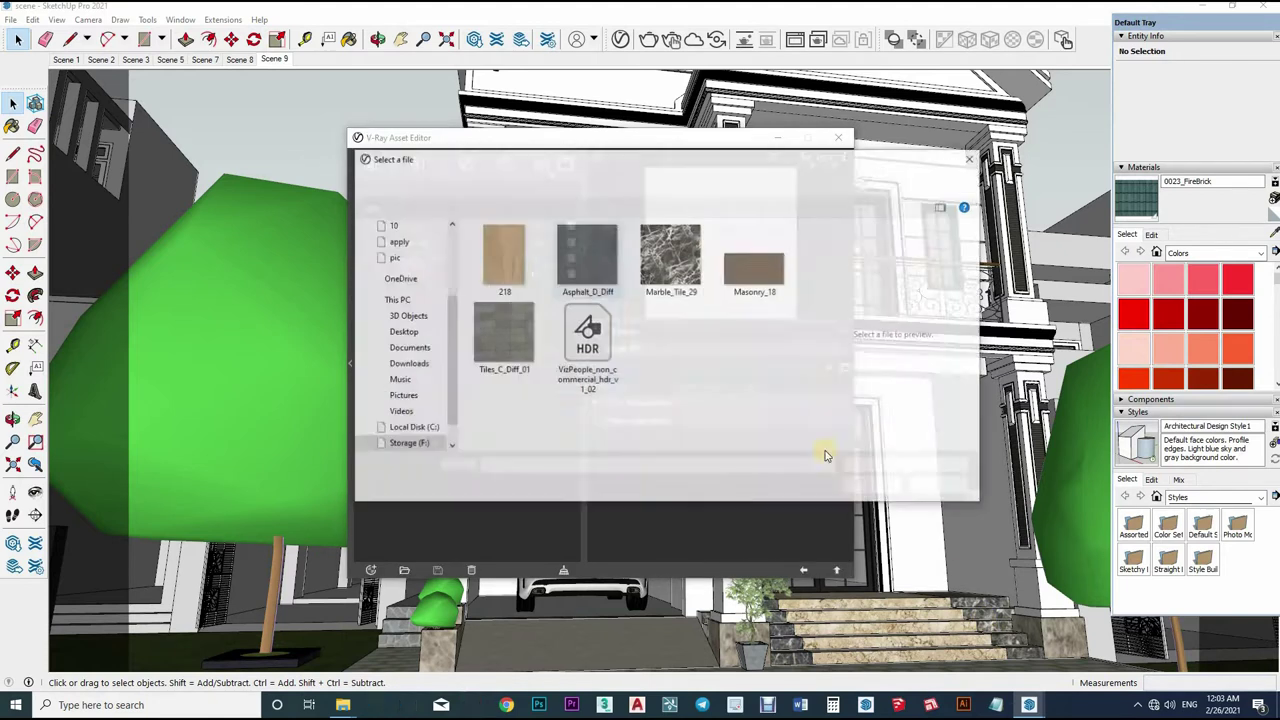
key("Return")
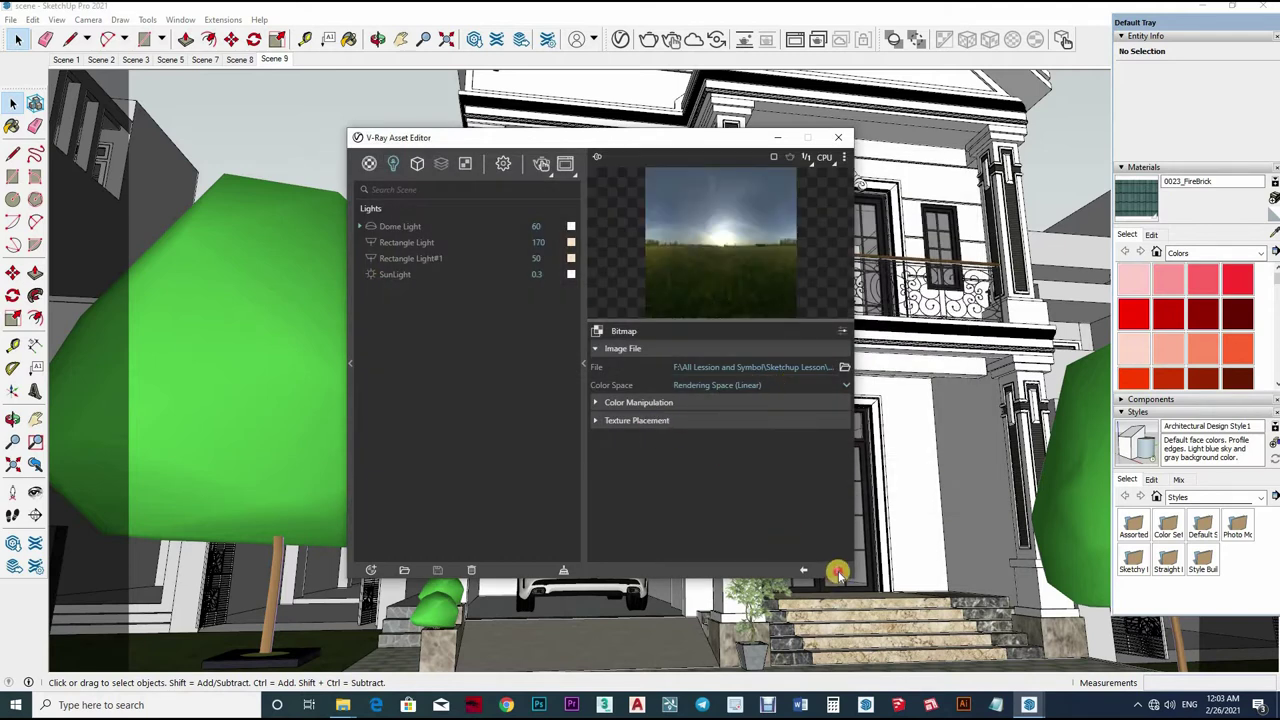
left_click(680, 386)
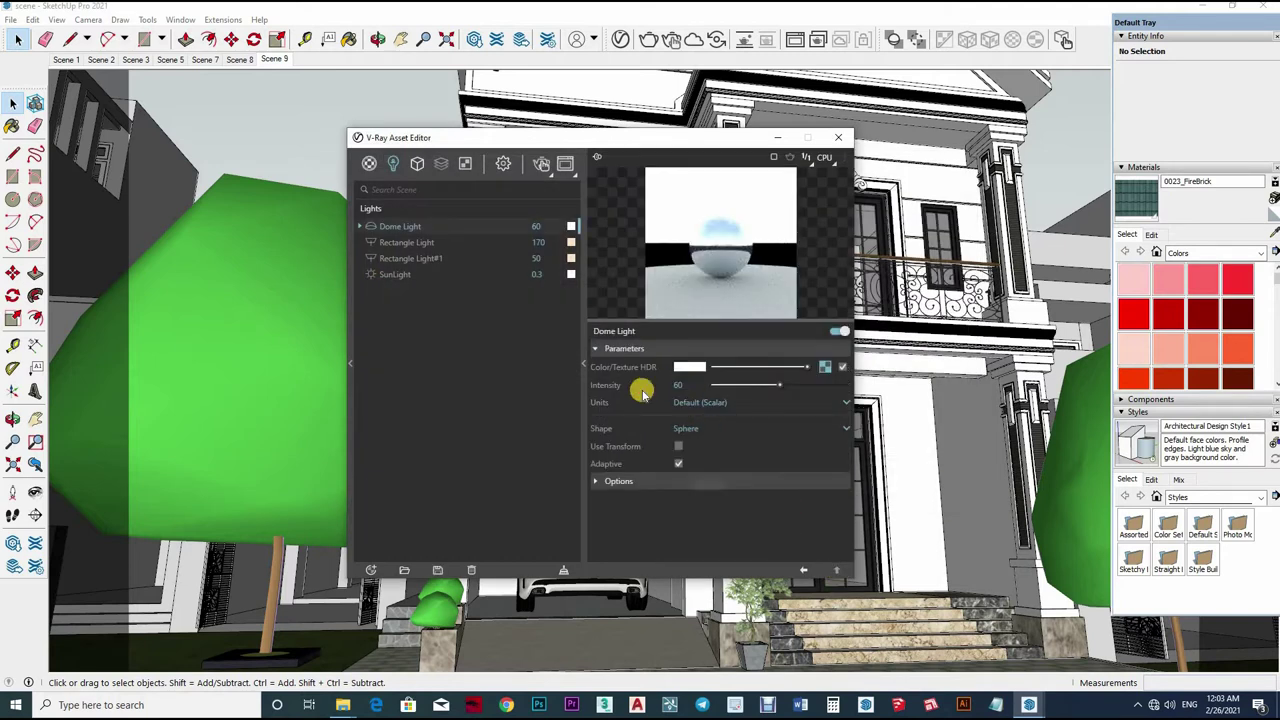
type("10")
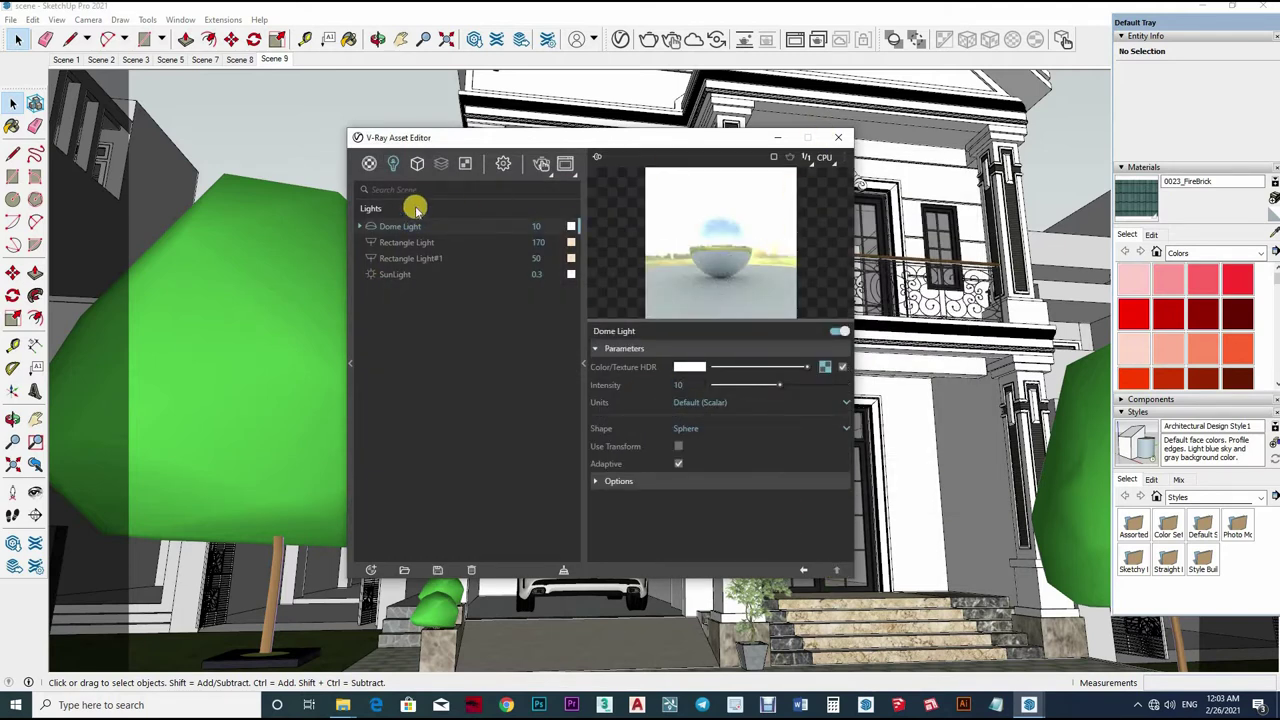
left_click(648, 40)
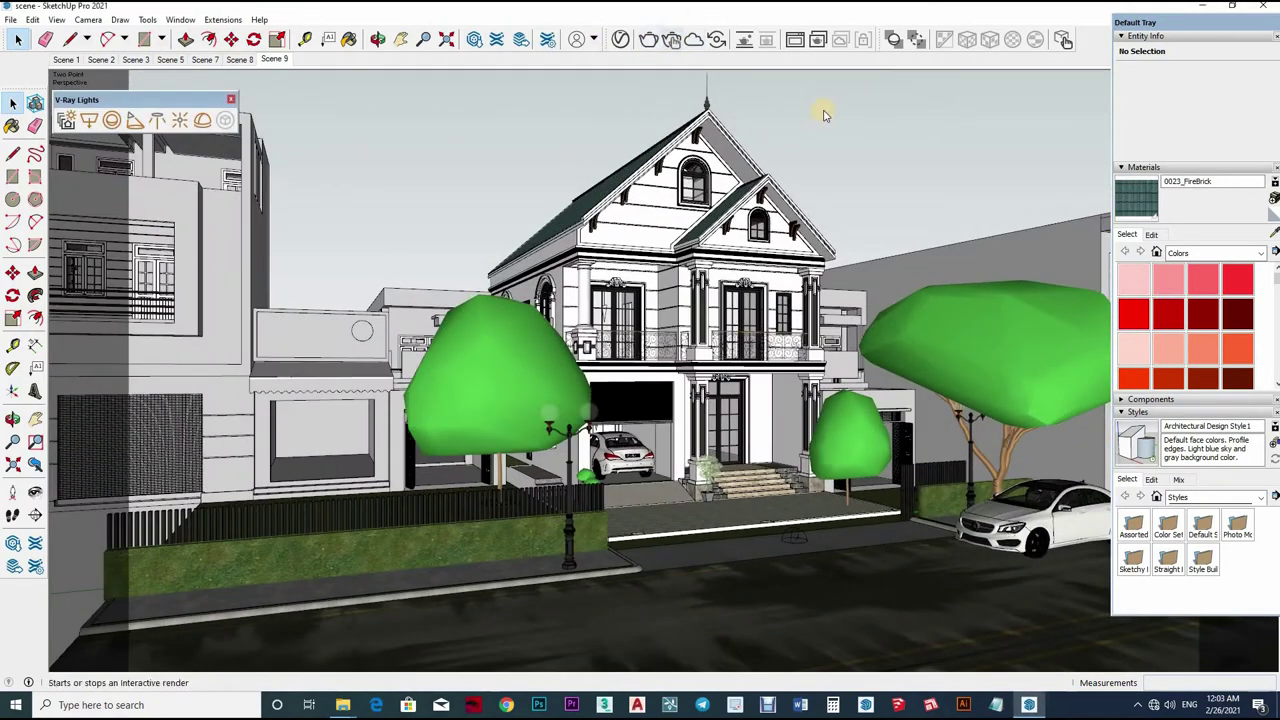
- Run a test render, then sample the 0020_Red material
left_click(833, 115)
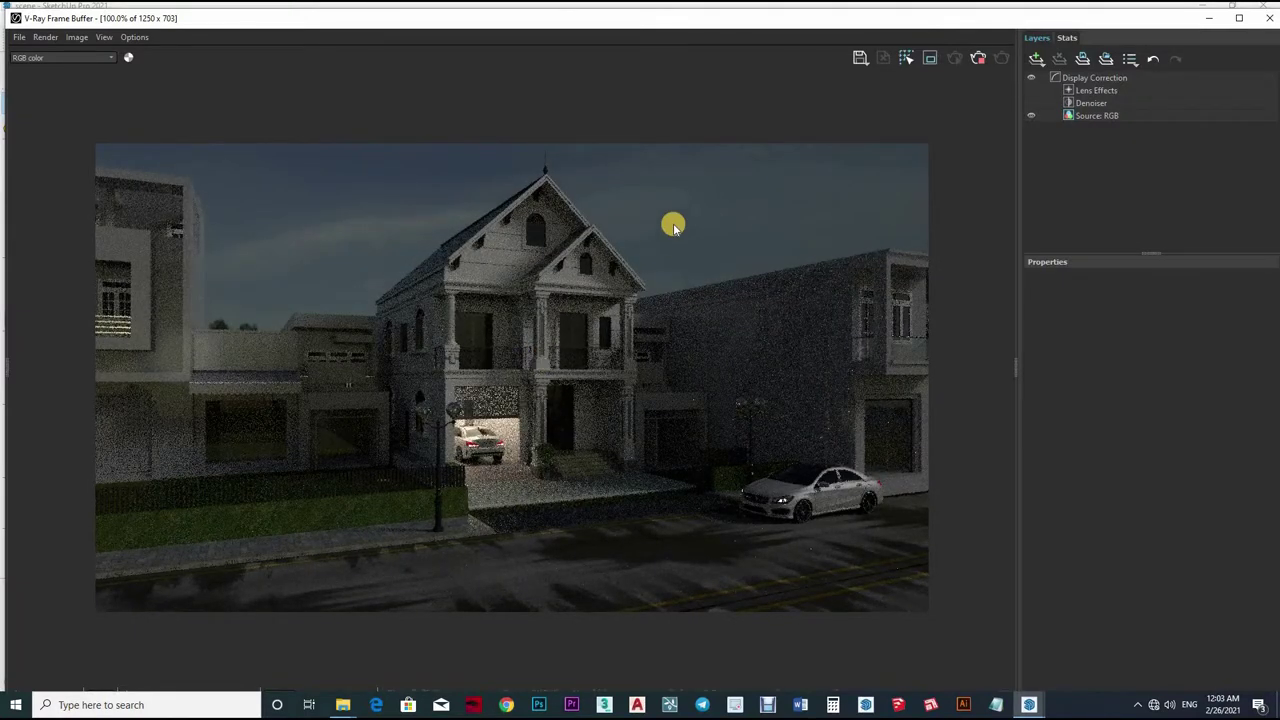
left_click(1270, 18)
key("b")
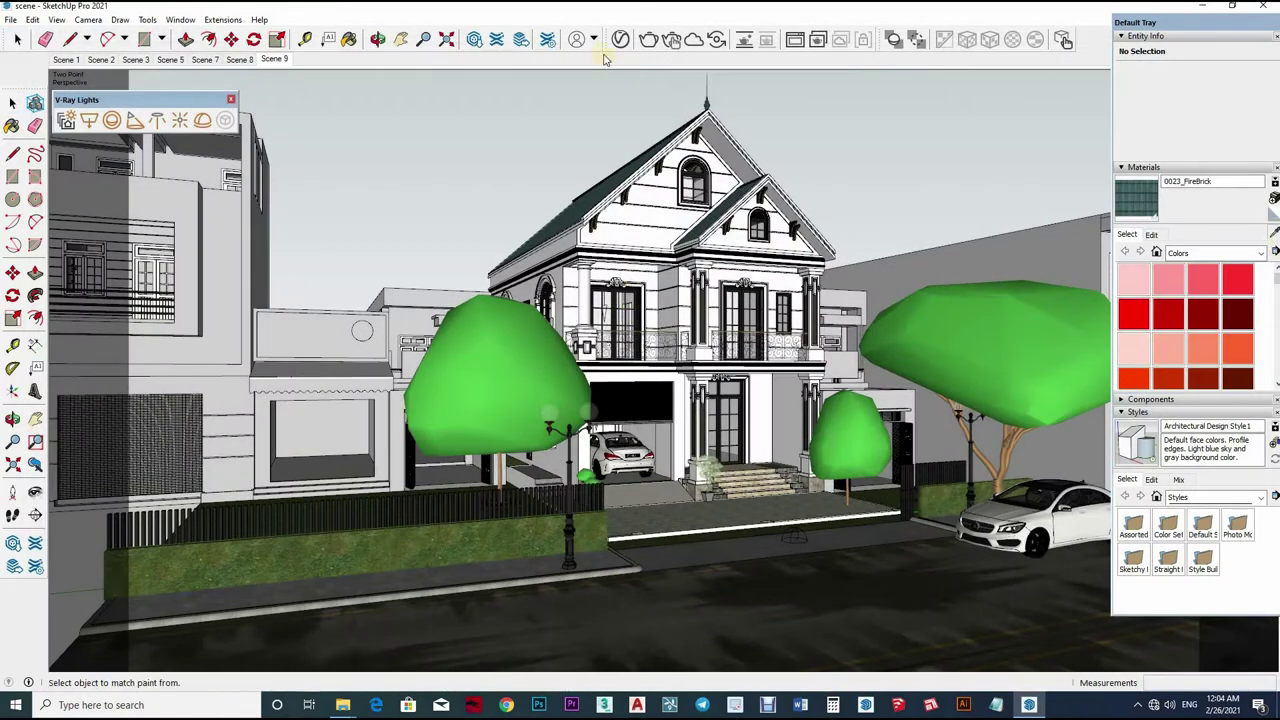
left_click(706, 292, "alt")
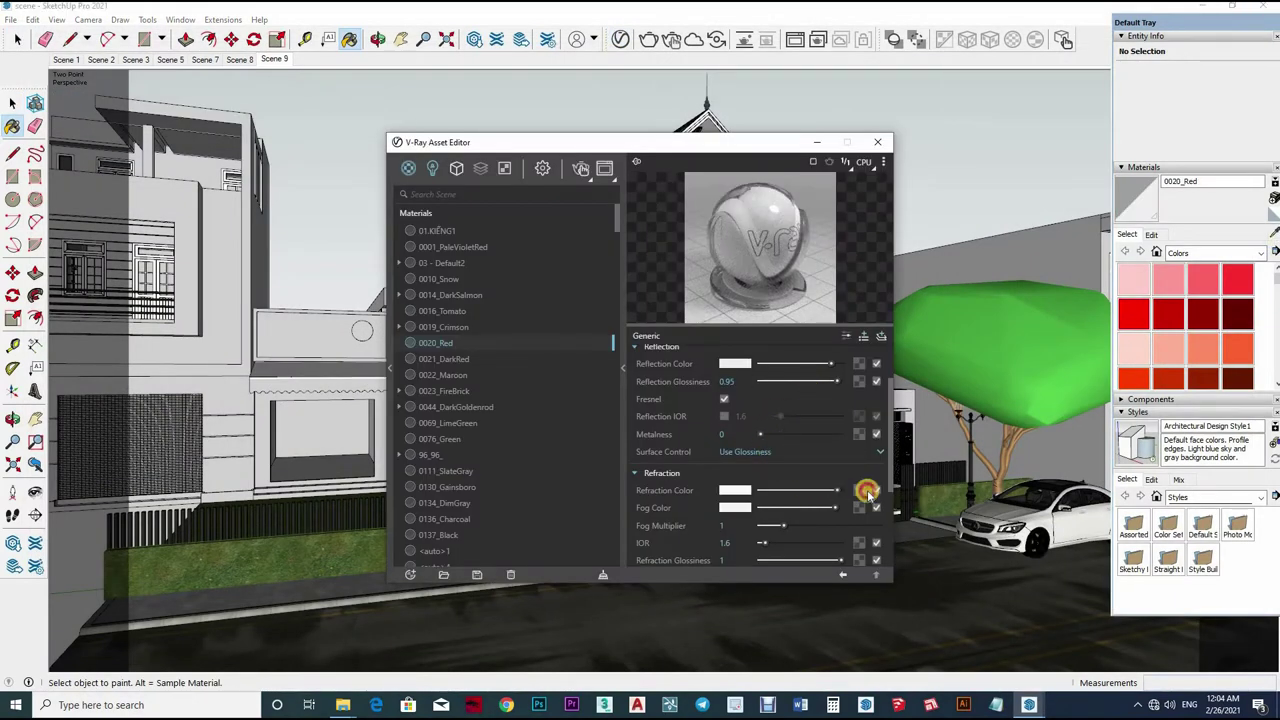
- Re-render the scene and show V-Ray's camera exposure settings
left_click(877, 142)
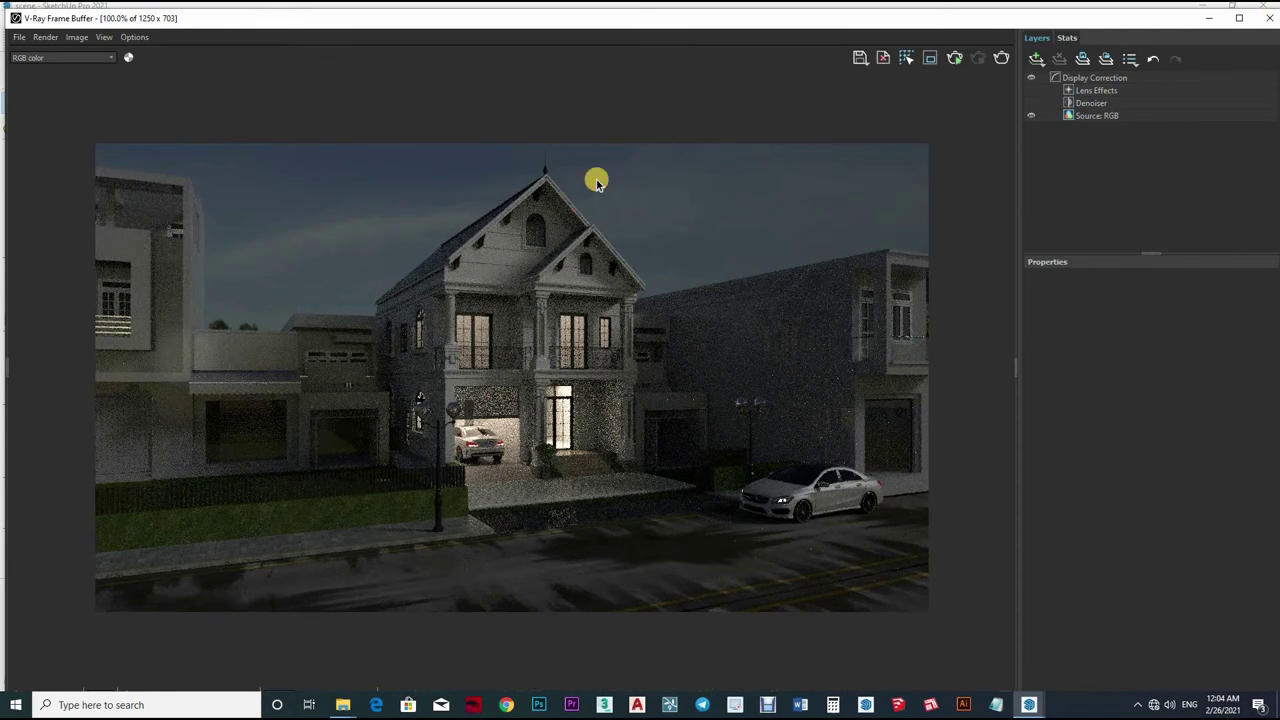
left_click(1268, 17)
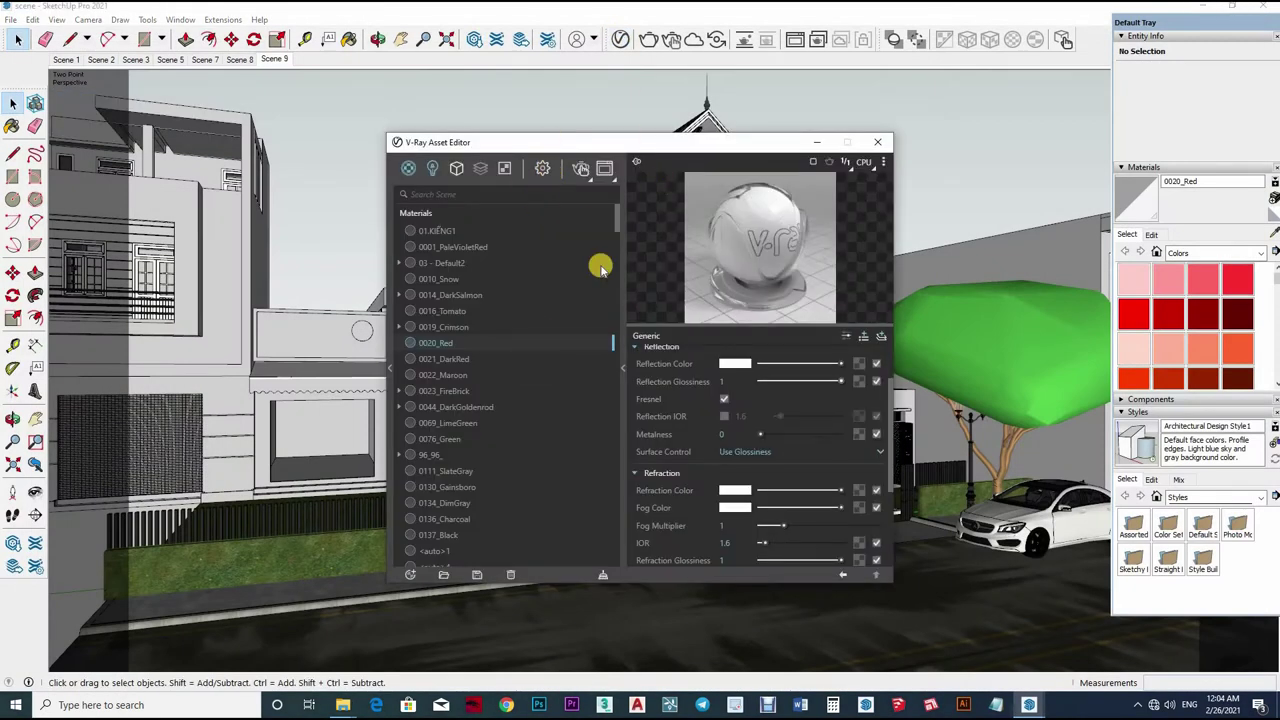
left_click(489, 315)
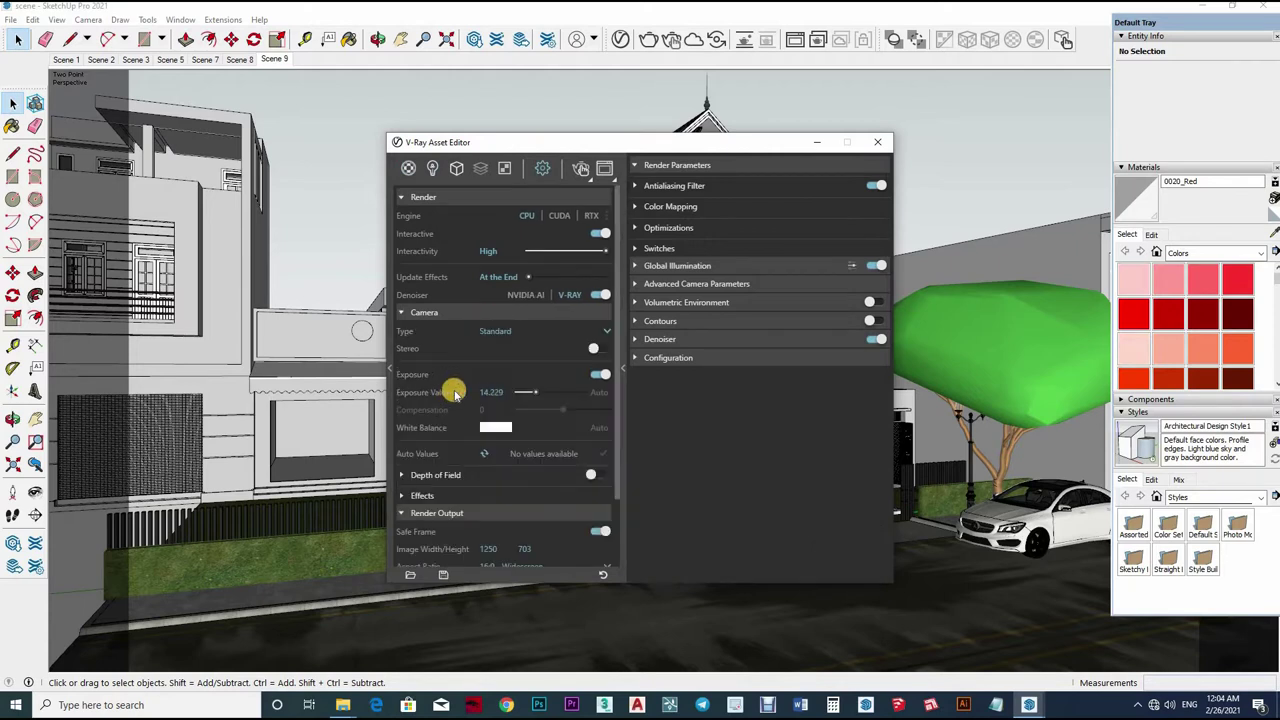
- Re-render with exposure value 12 and raise the Dome Light intensity to 15
left_click(877, 142)
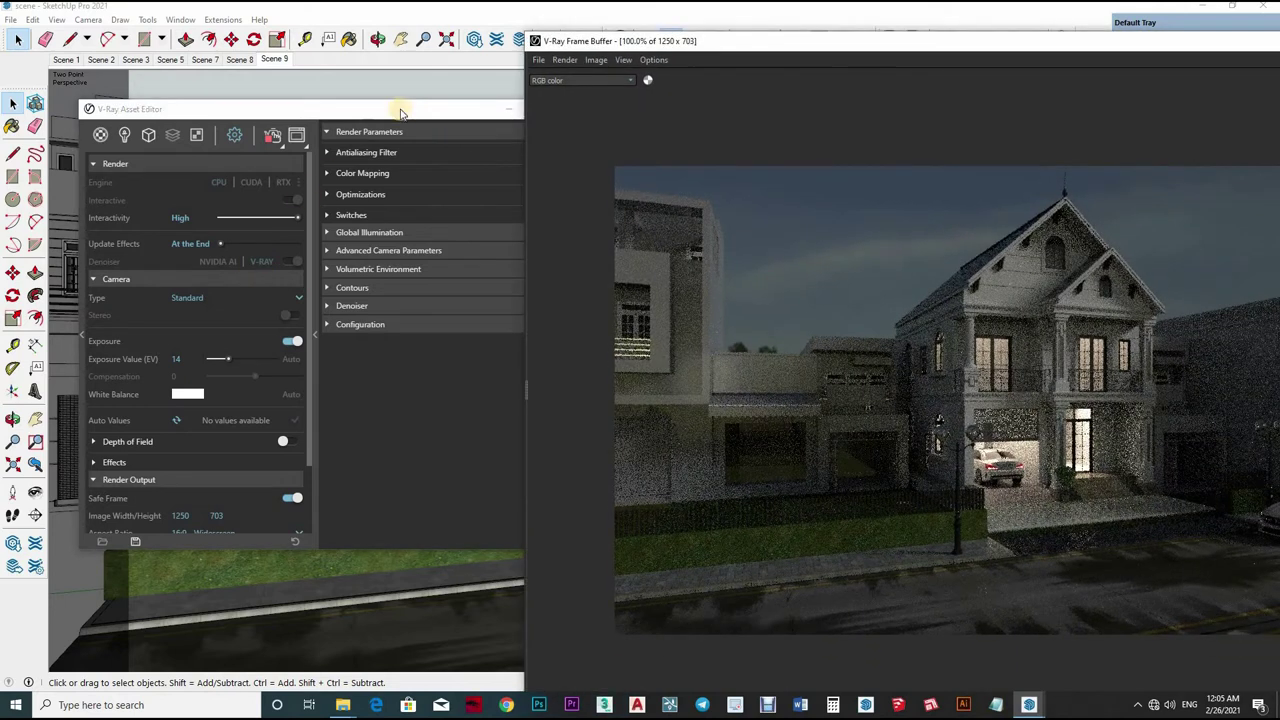
left_click(197, 358)
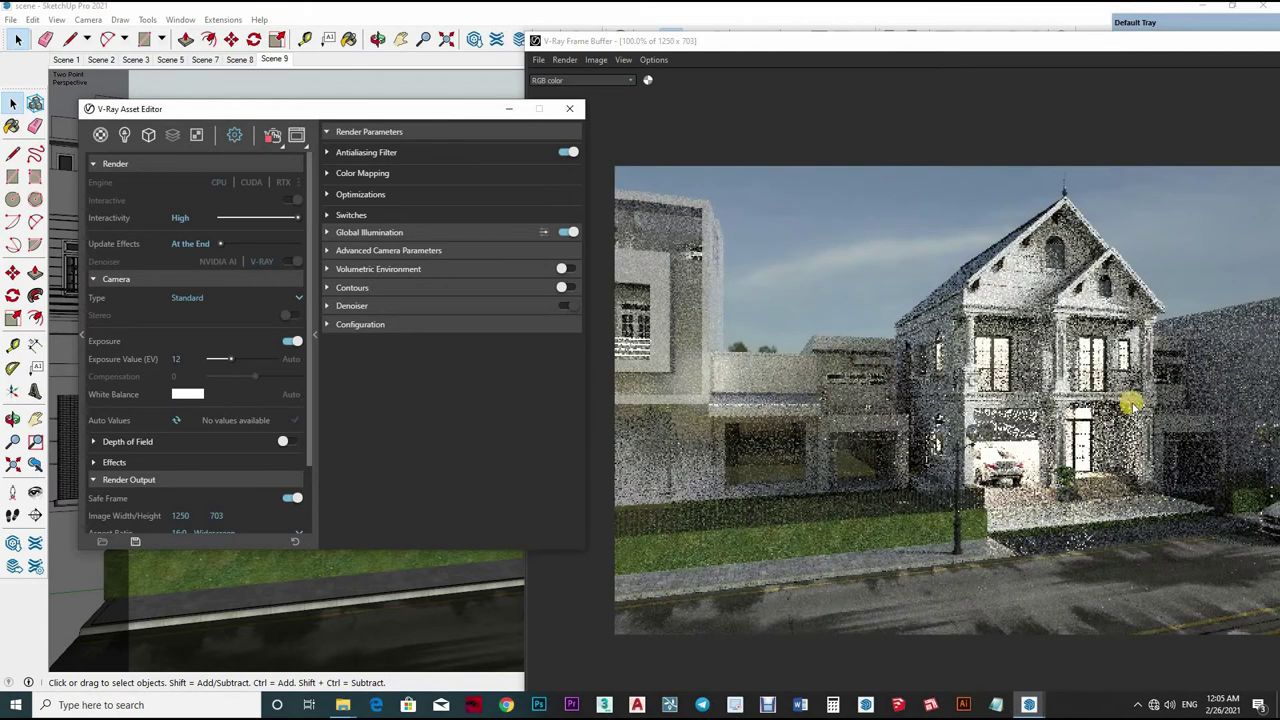
scroll(1162, 413, "down", 2)
scroll(1162, 413, "up", 2)
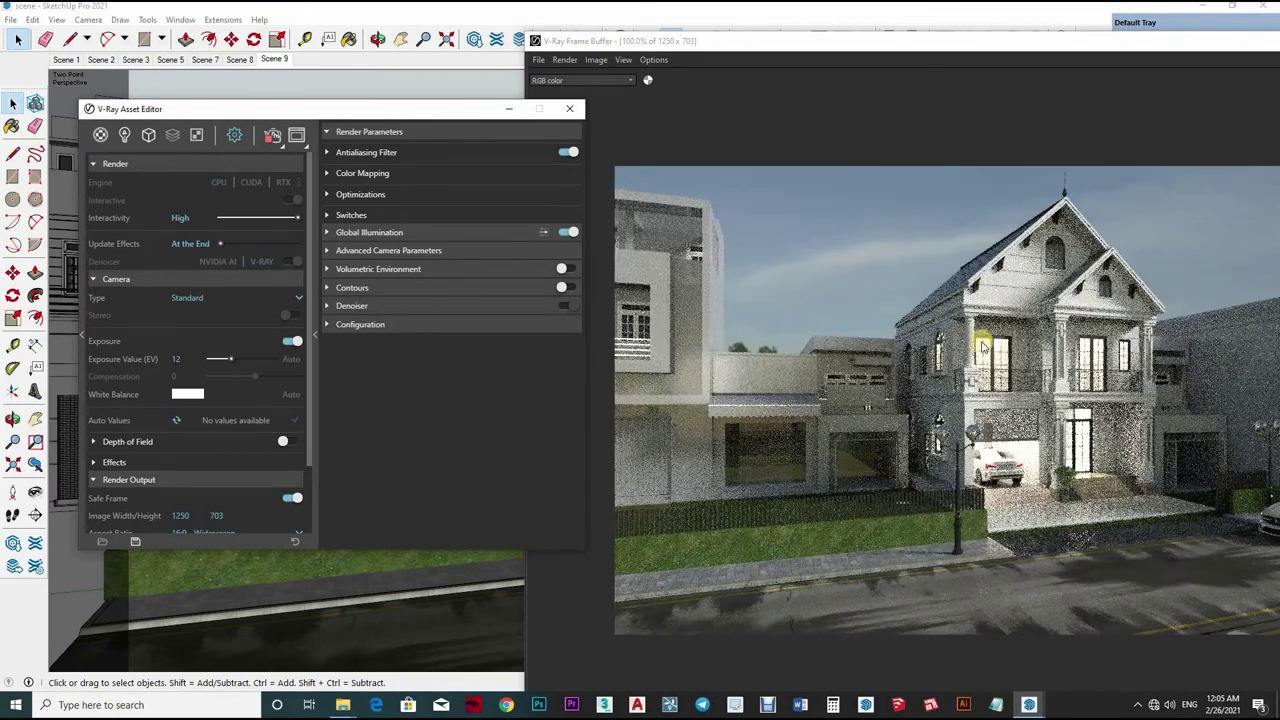
left_click(124, 136)
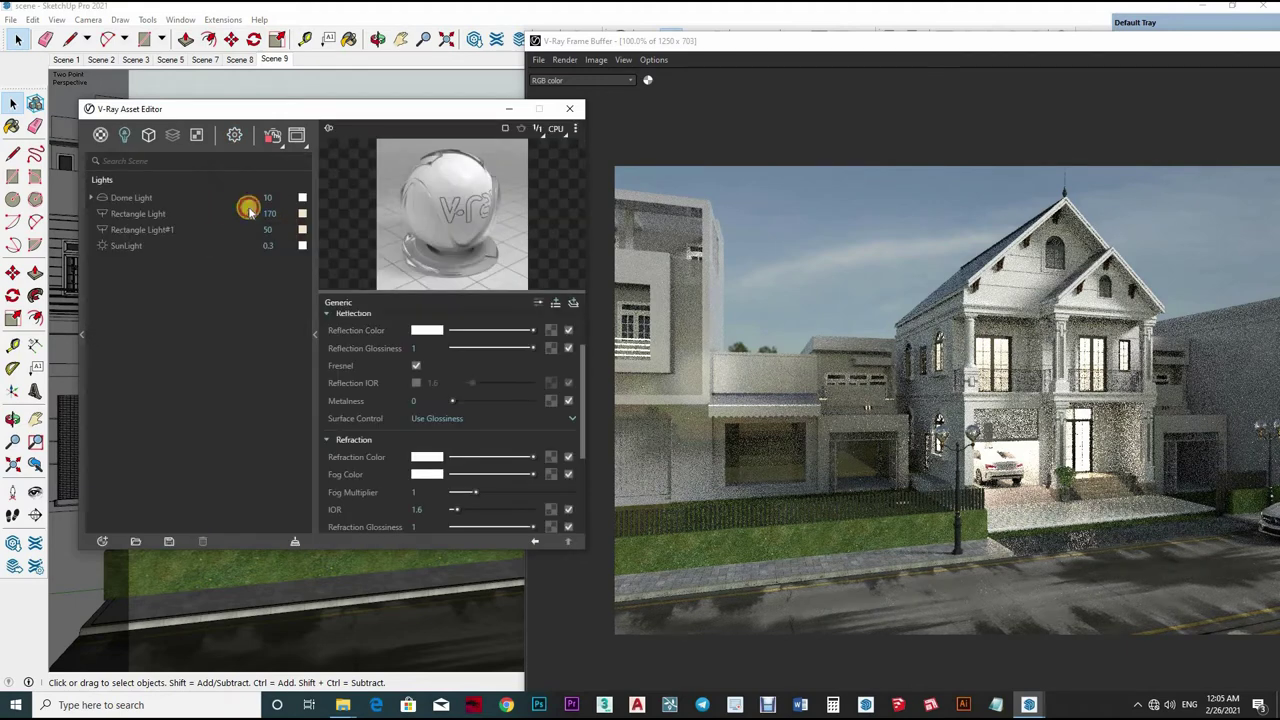
type("15")
key("Return")
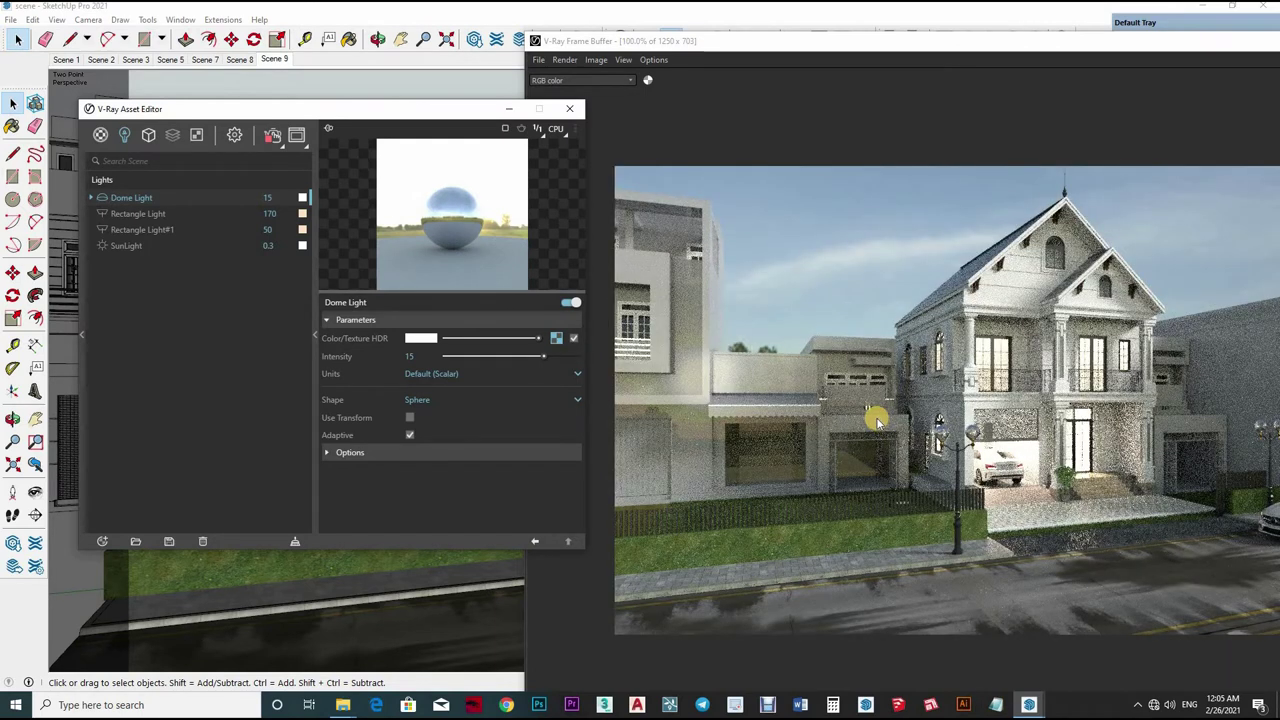
- Dock the V-Ray Frame Buffer on the right half of the screen
scroll(1023, 423, "down", 2)
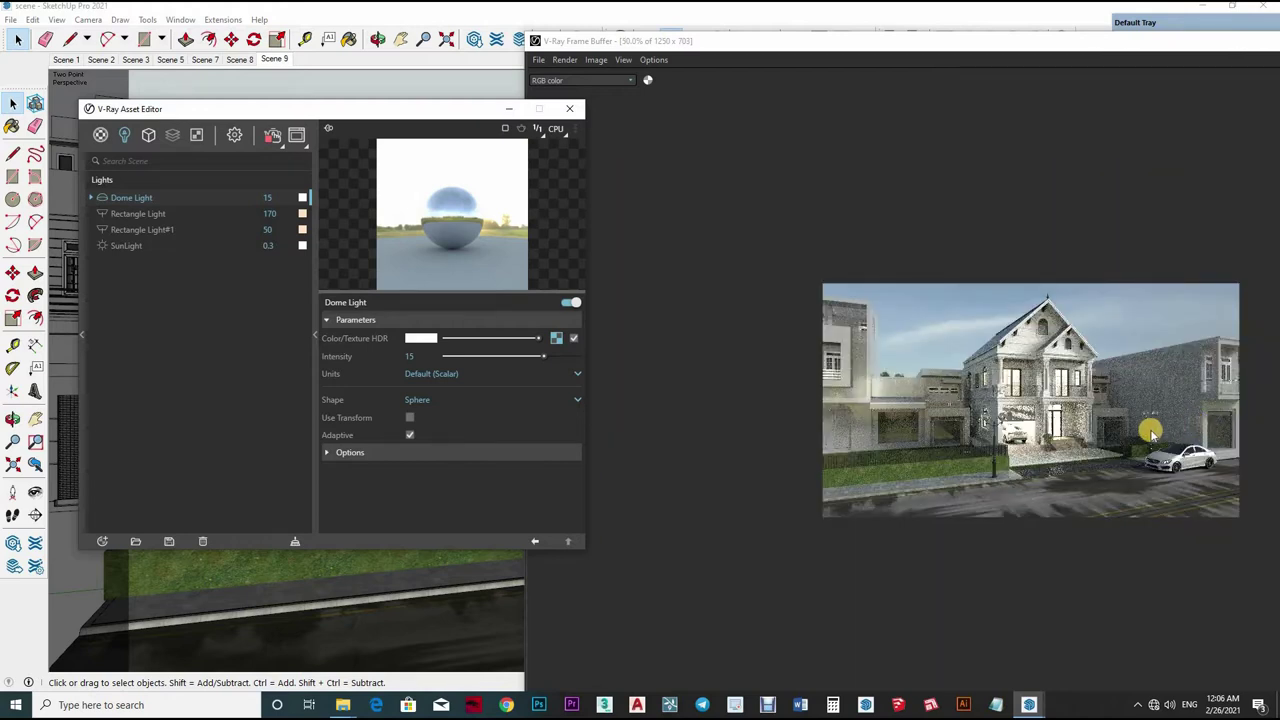
scroll(1151, 432, "up", 2)
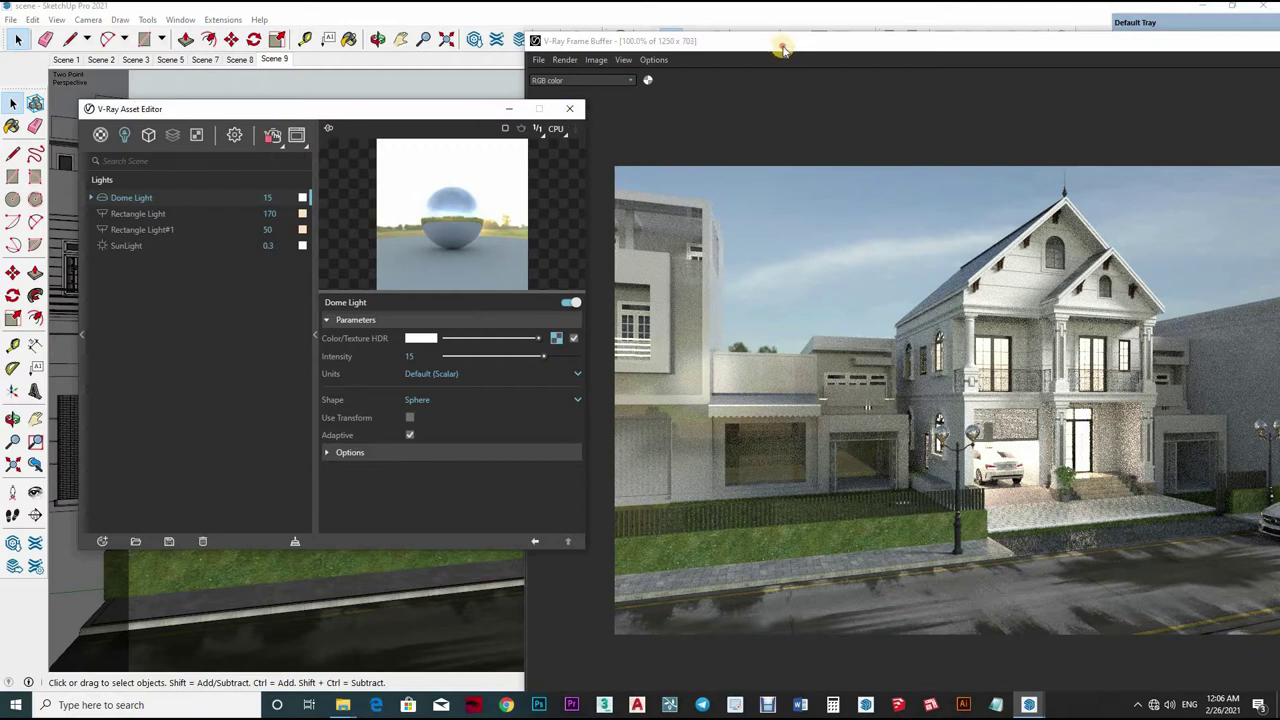
left_click_drag(783, 48, 407, 29)
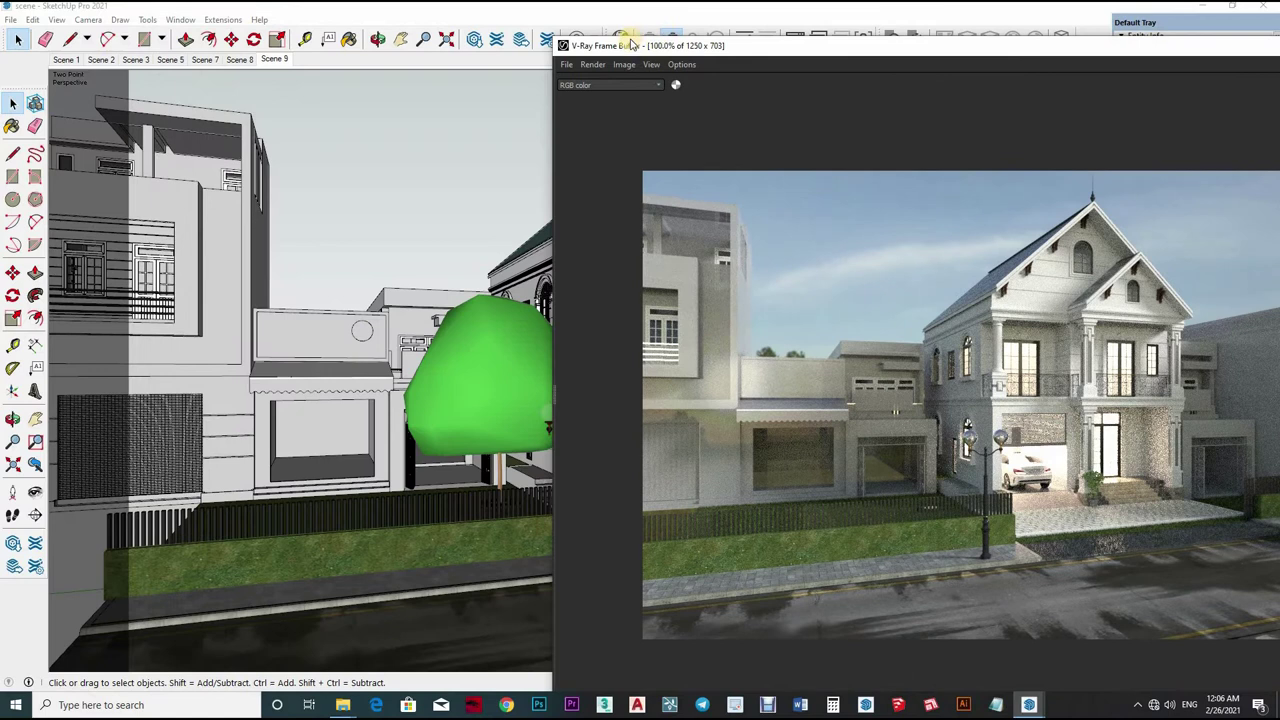
left_click_drag(763, 45, 1033, 76)
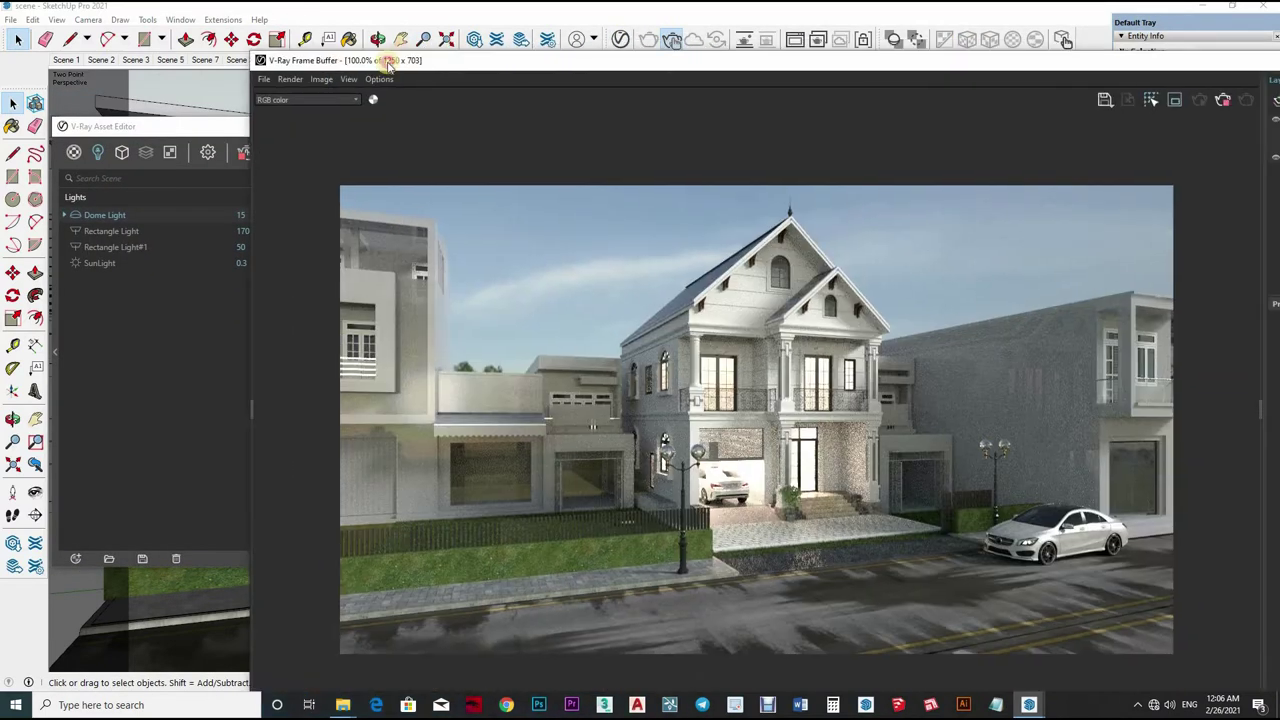
left_click_drag(963, 64, 286, 57)
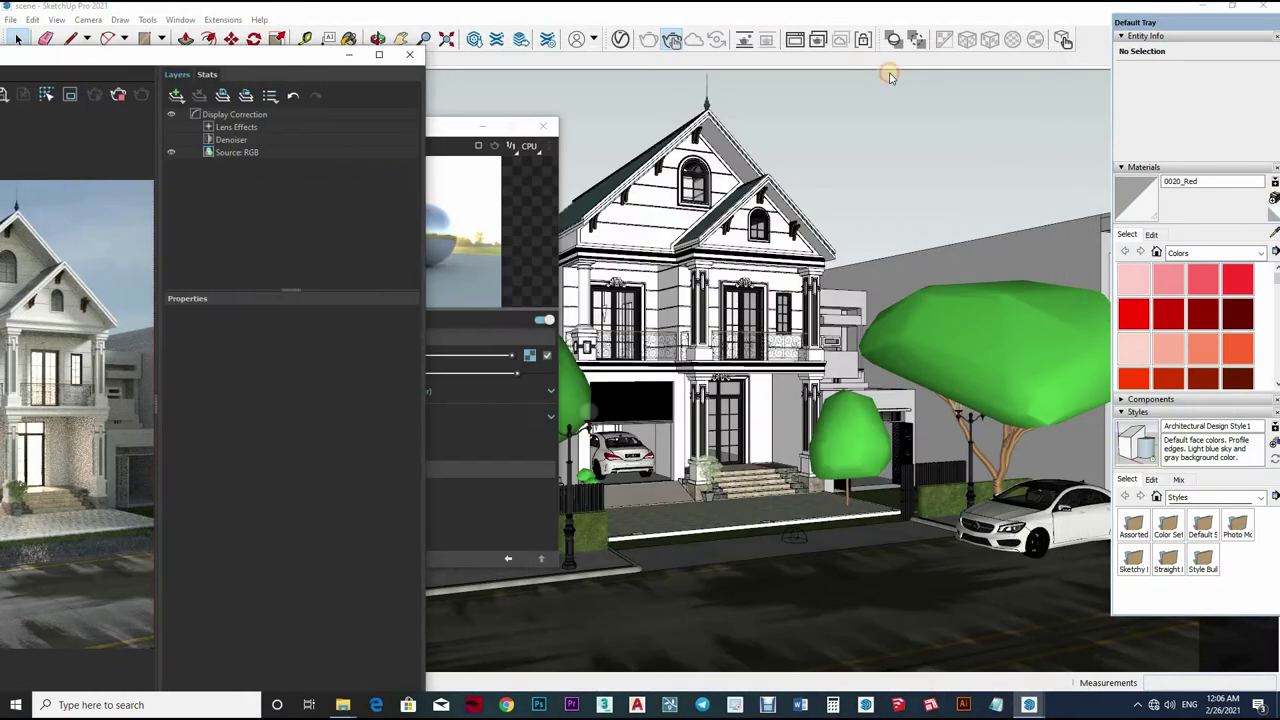
left_click_drag(267, 230, 422, 130)
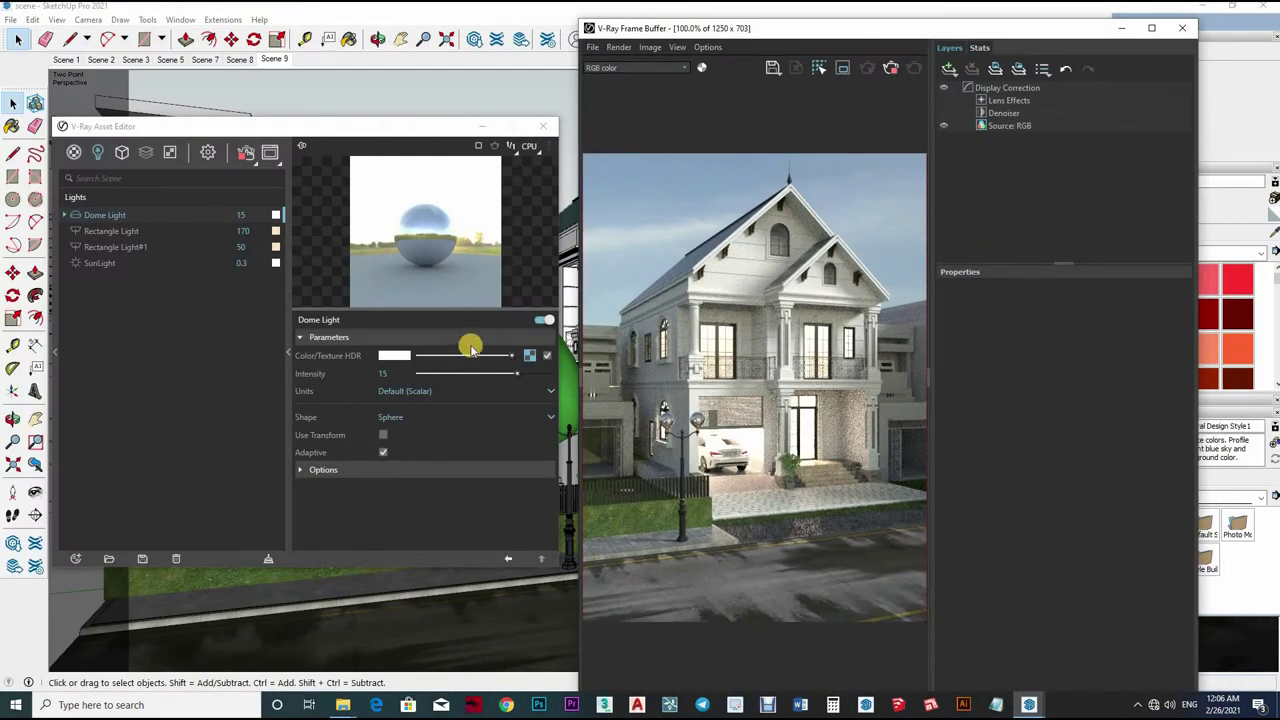
- Set Rectangle Light intensity to 30 and Rectangle Light#1 intensity to 20
left_click(470, 348)
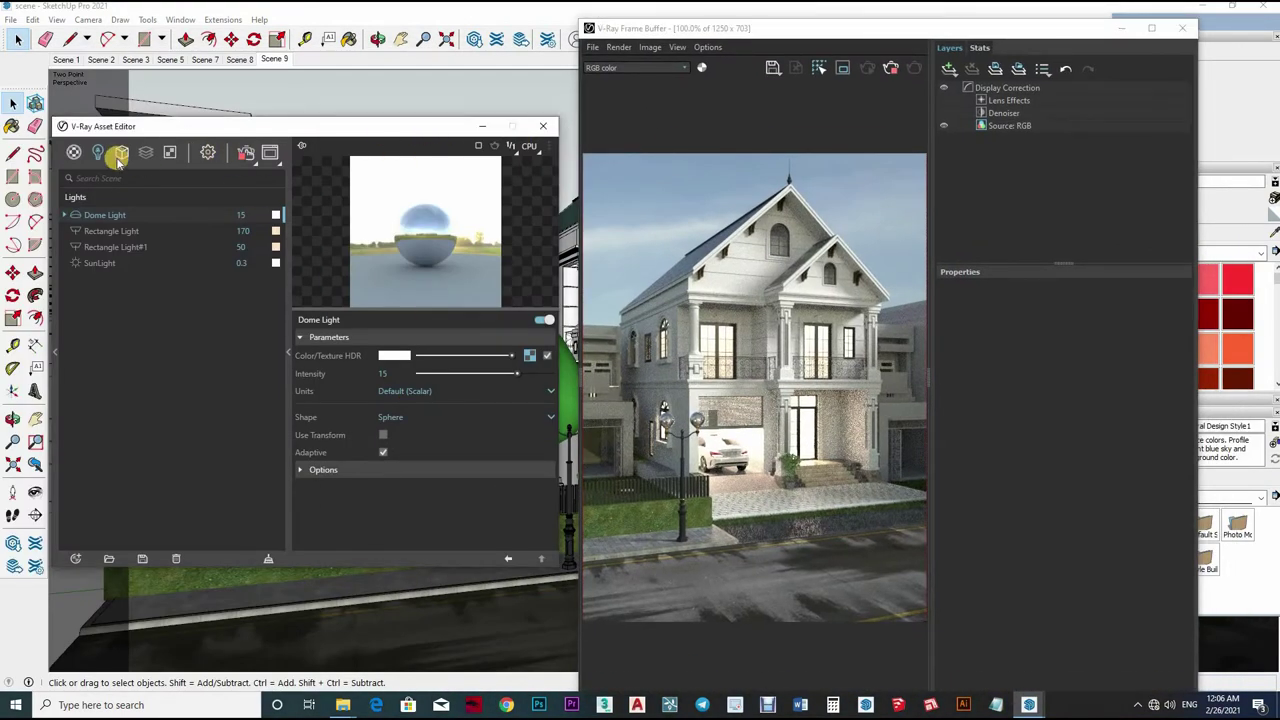
left_click(228, 229)
left_click(800, 518)
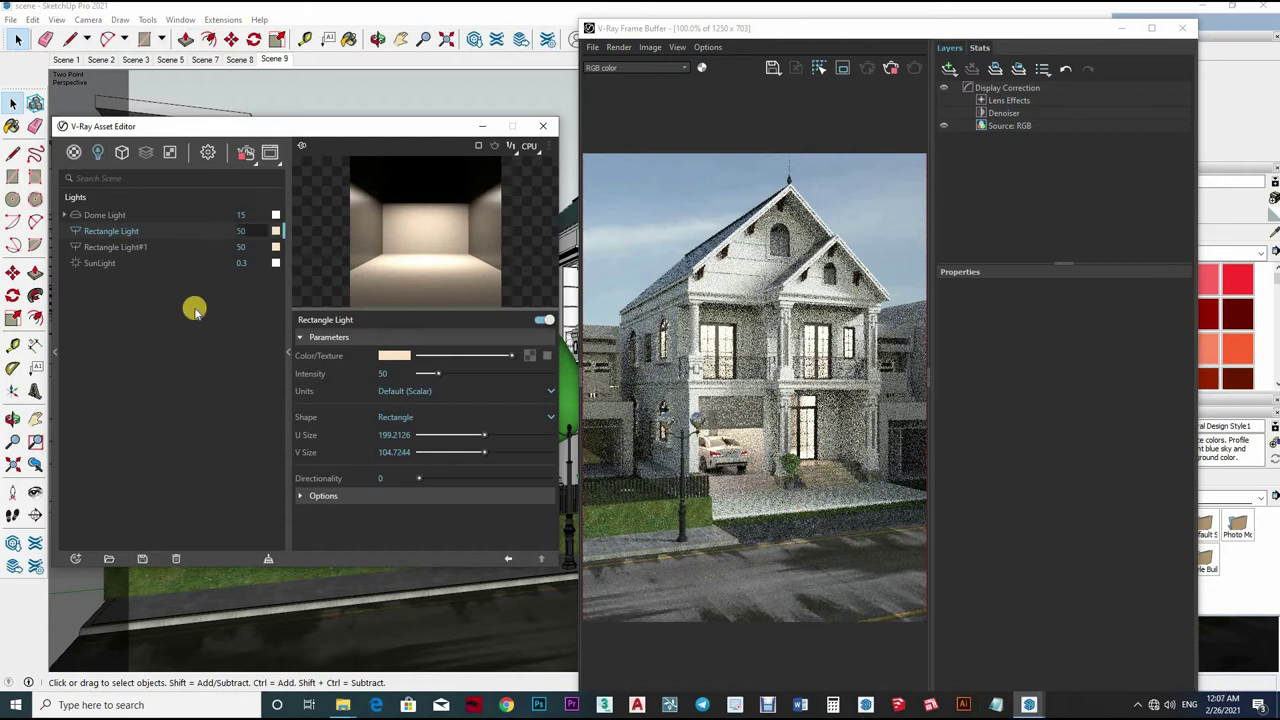
type("0")
key("Return")
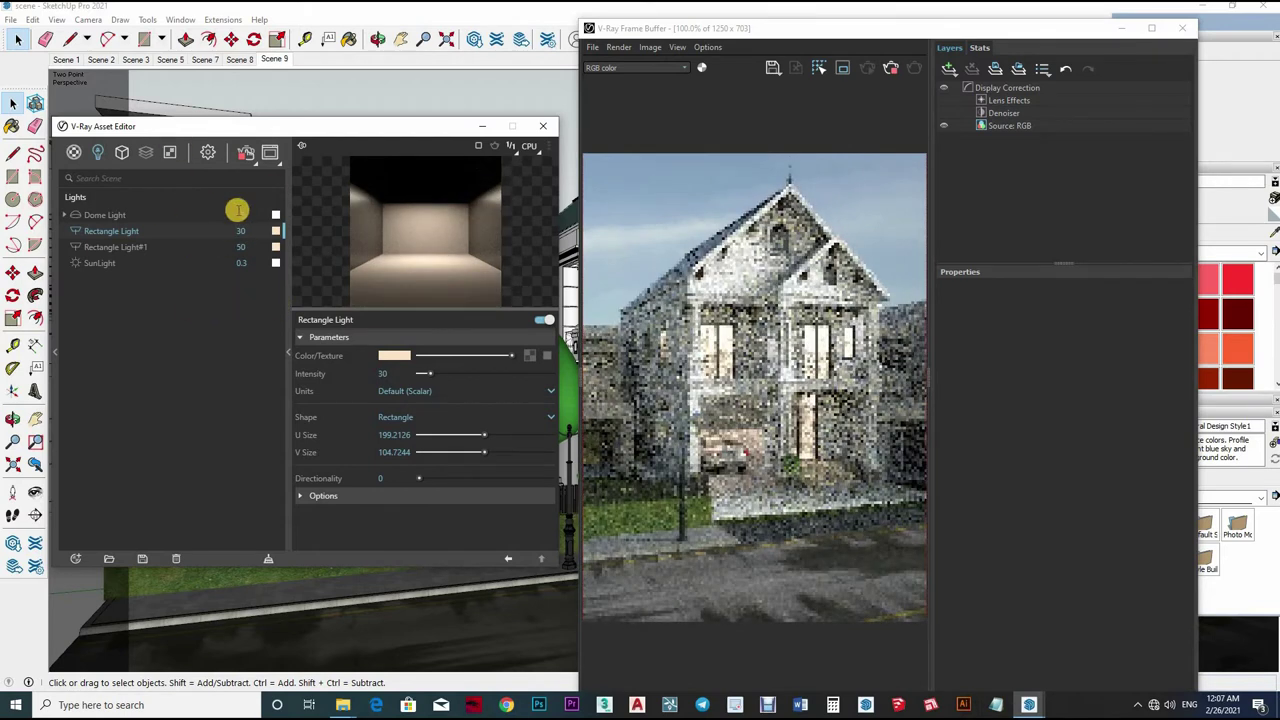
type("20")
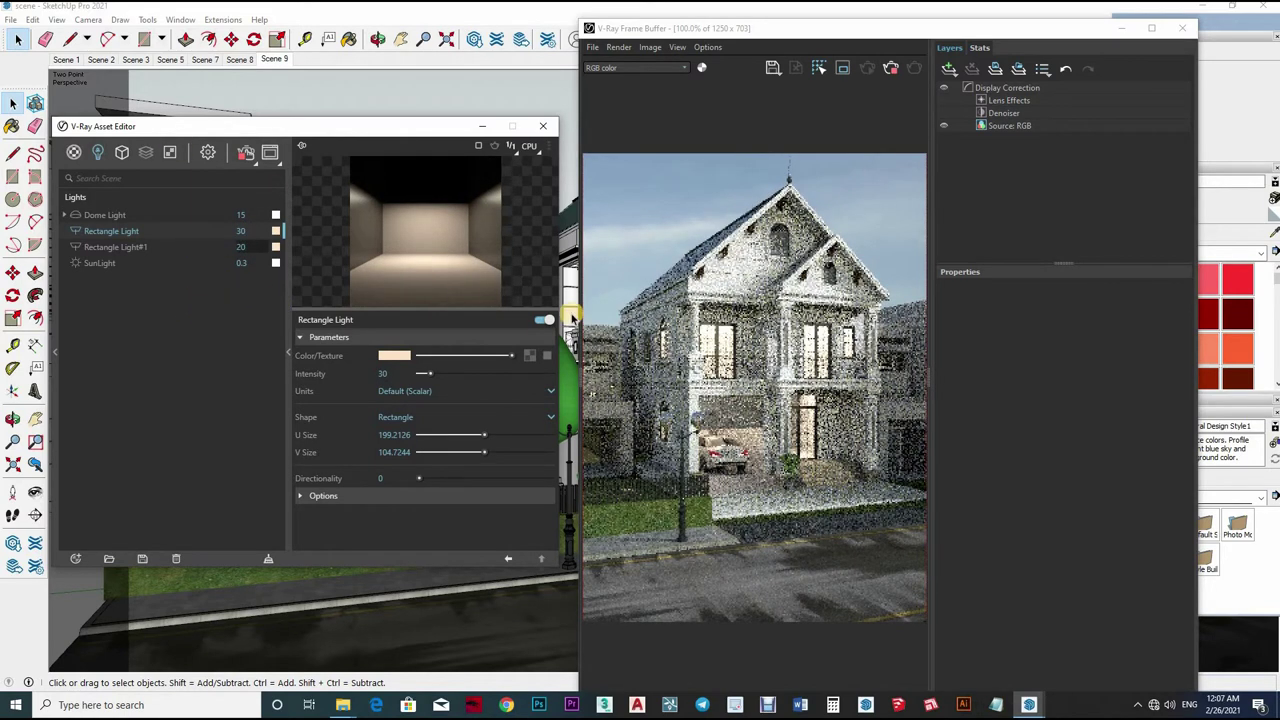
key("Return")
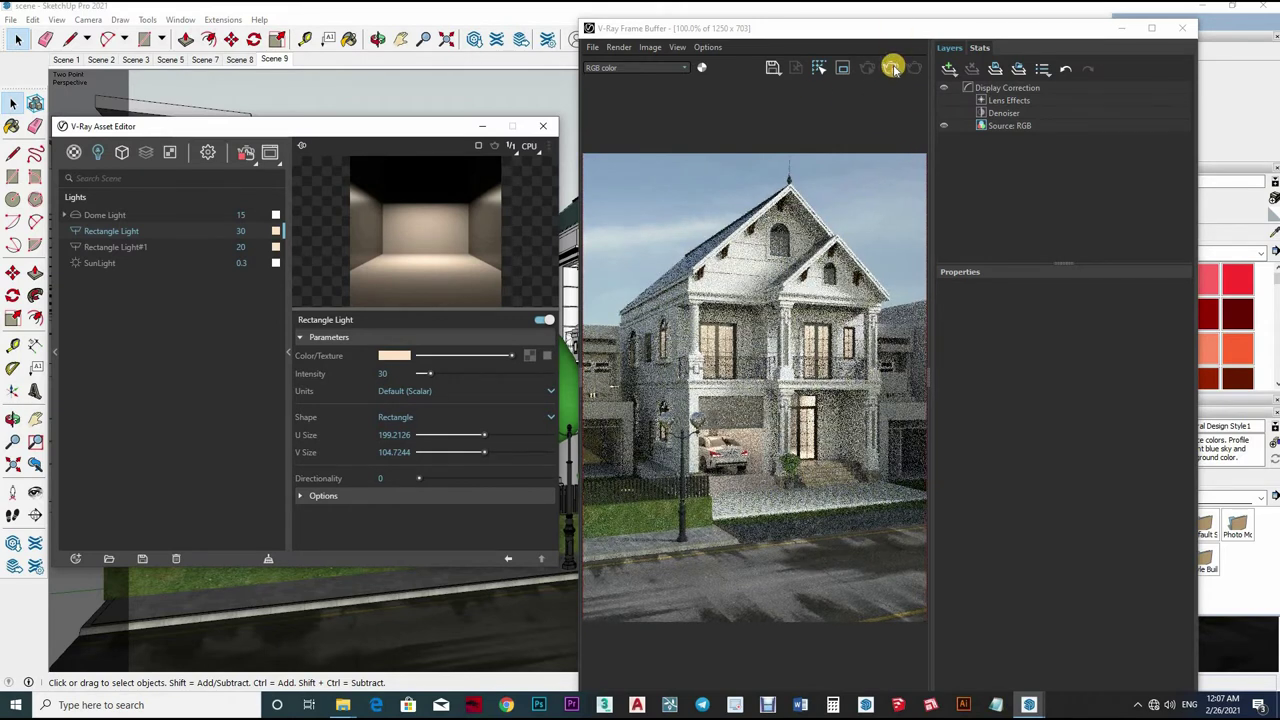
- Close the Frame Buffer and Asset Editor, then select the tree in front of the house
left_click(1183, 30)
left_click(546, 130)
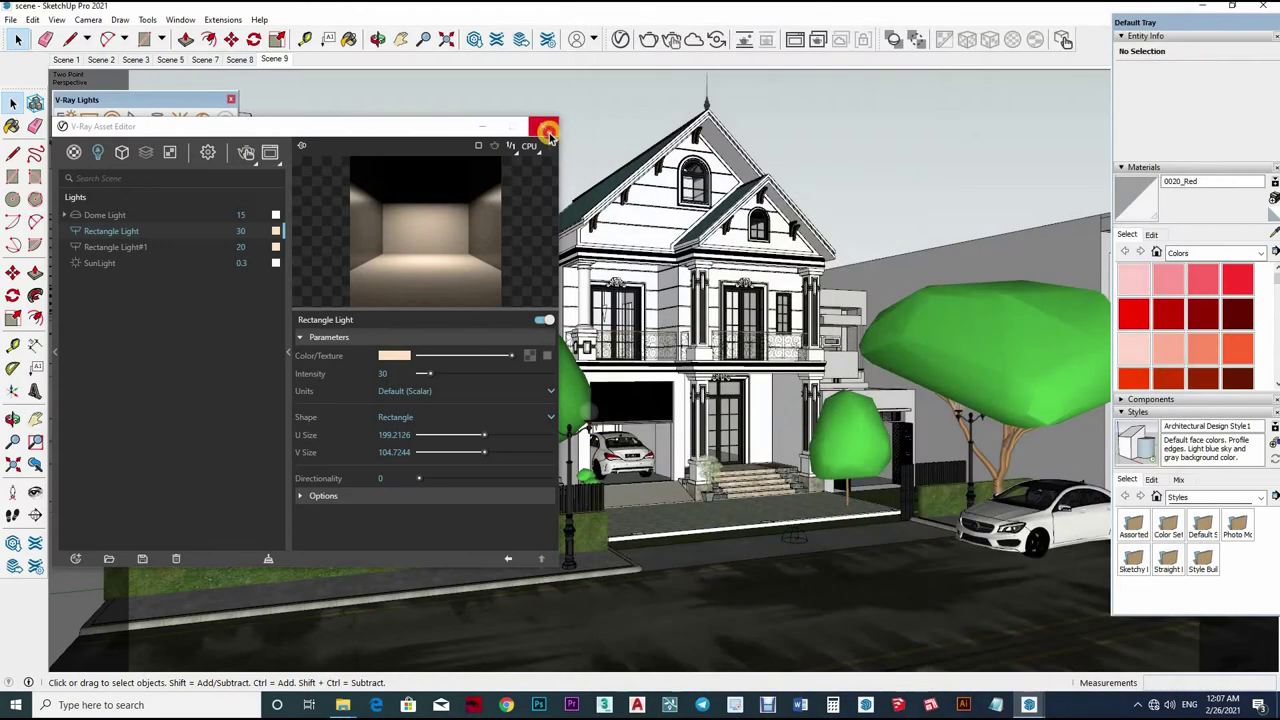
left_click(543, 400)
mouse_move(543, 400)
middle_mouse_down()
mouse_move(820, 207)
mouse_move(509, 435)
middle_mouse_up()
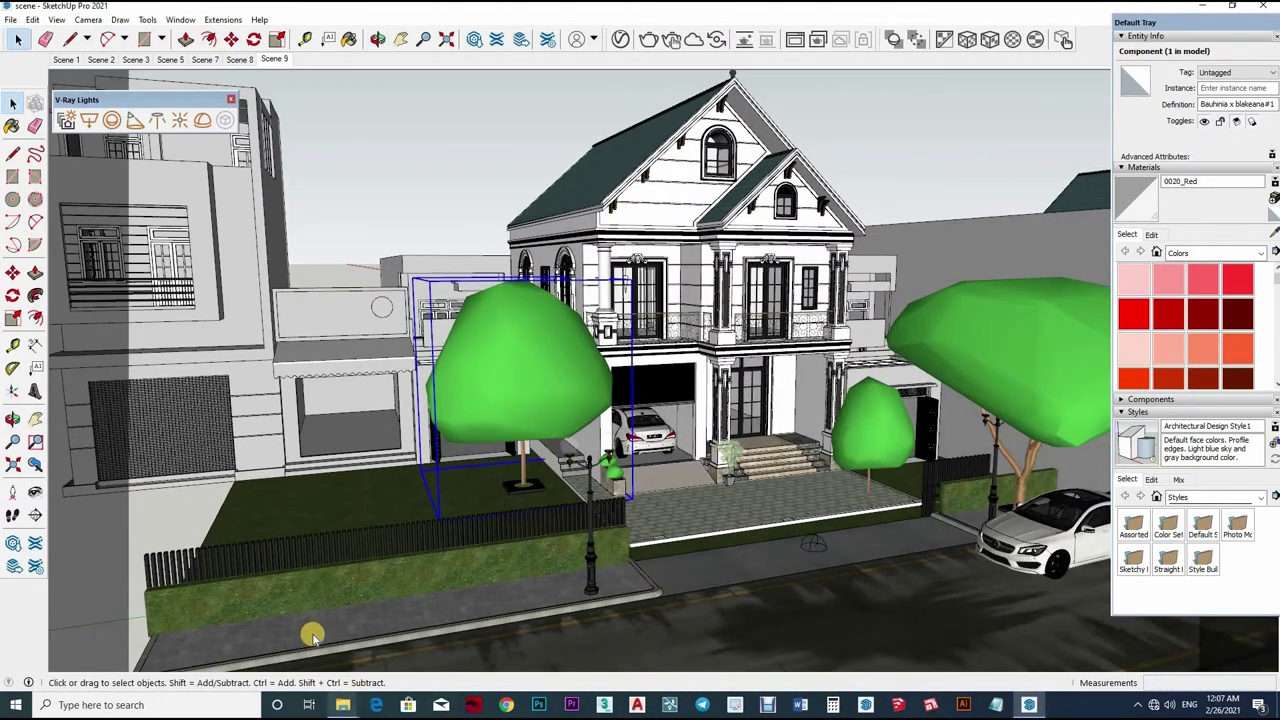
right_click(342, 704)
- Browse File Explorer from Storage (F:) through Lesson sketchup into villa 2 > Symbol
left_click(318, 634)
double_click(600, 150)
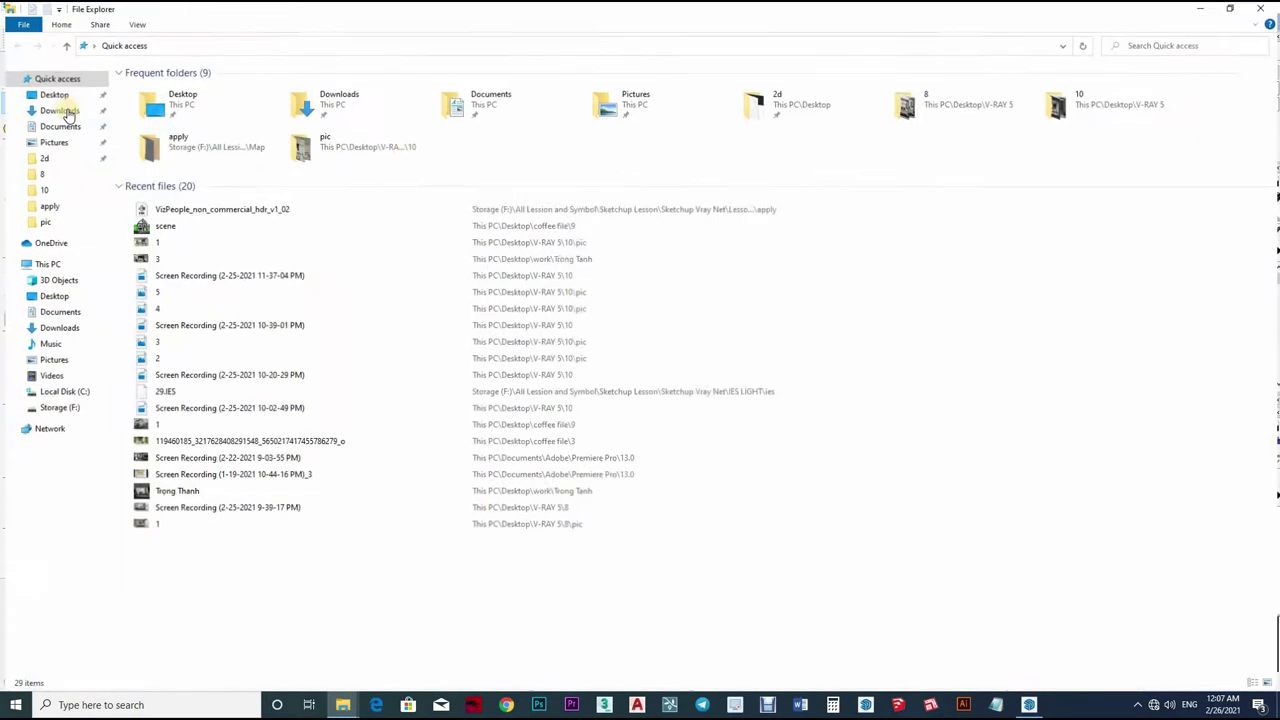
left_click(55, 407)
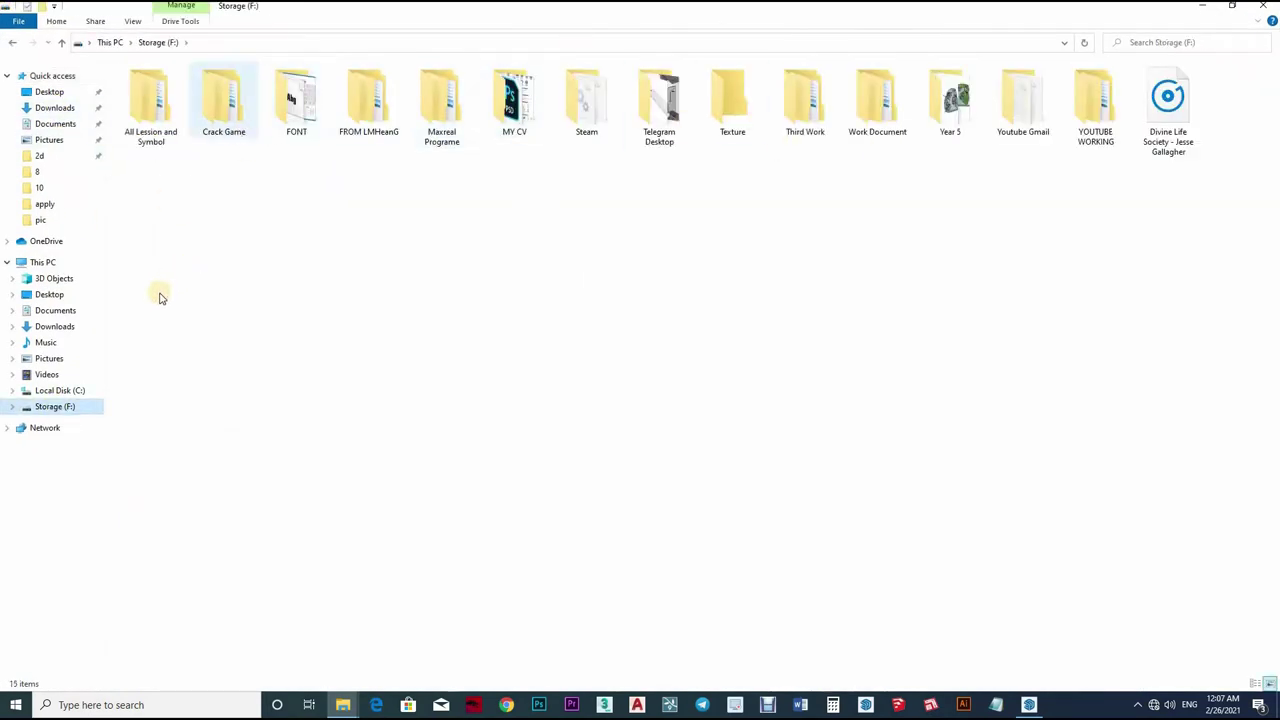
double_click(150, 100)
double_click(163, 306)
double_click(171, 127)
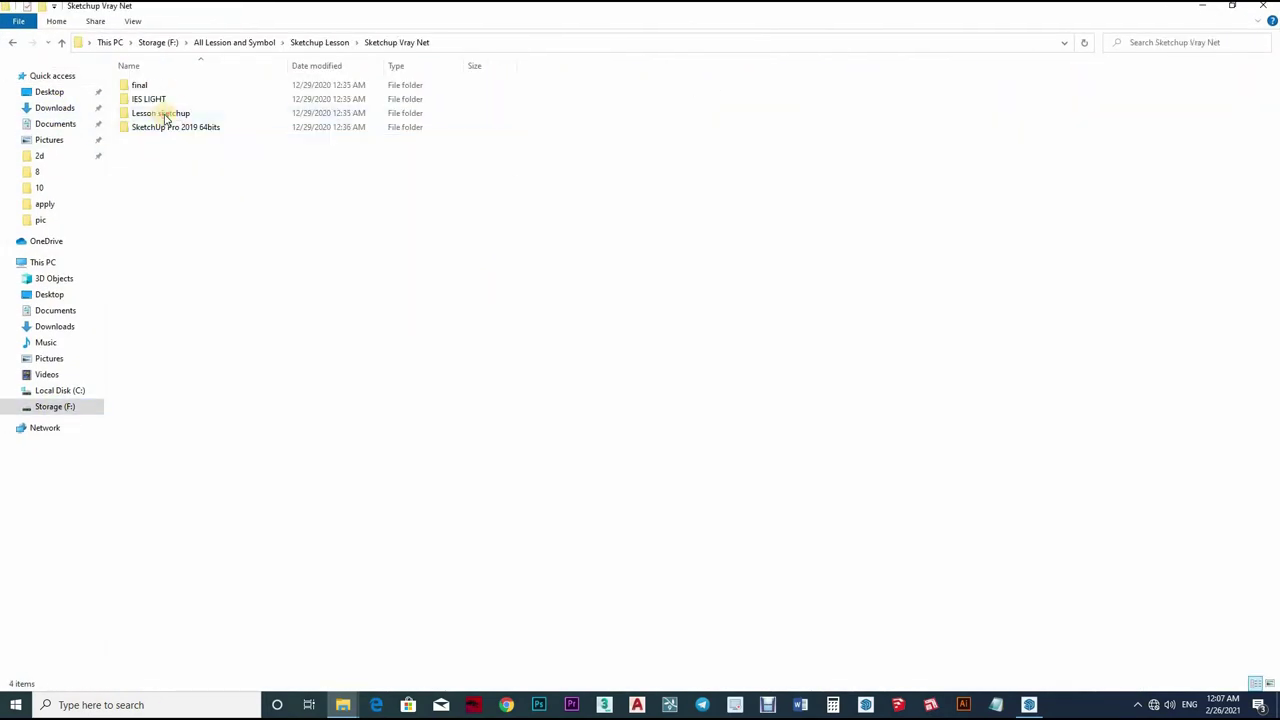
double_click(165, 114)
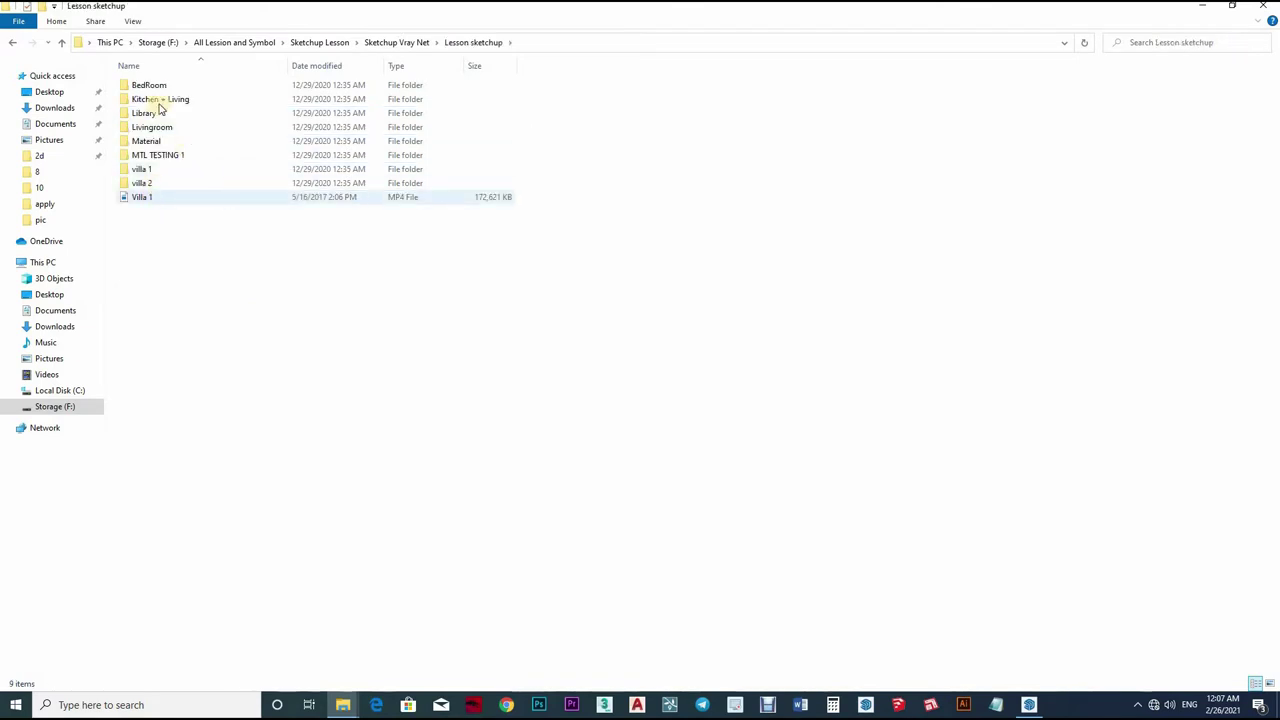
double_click(141, 183)
double_click(160, 99)
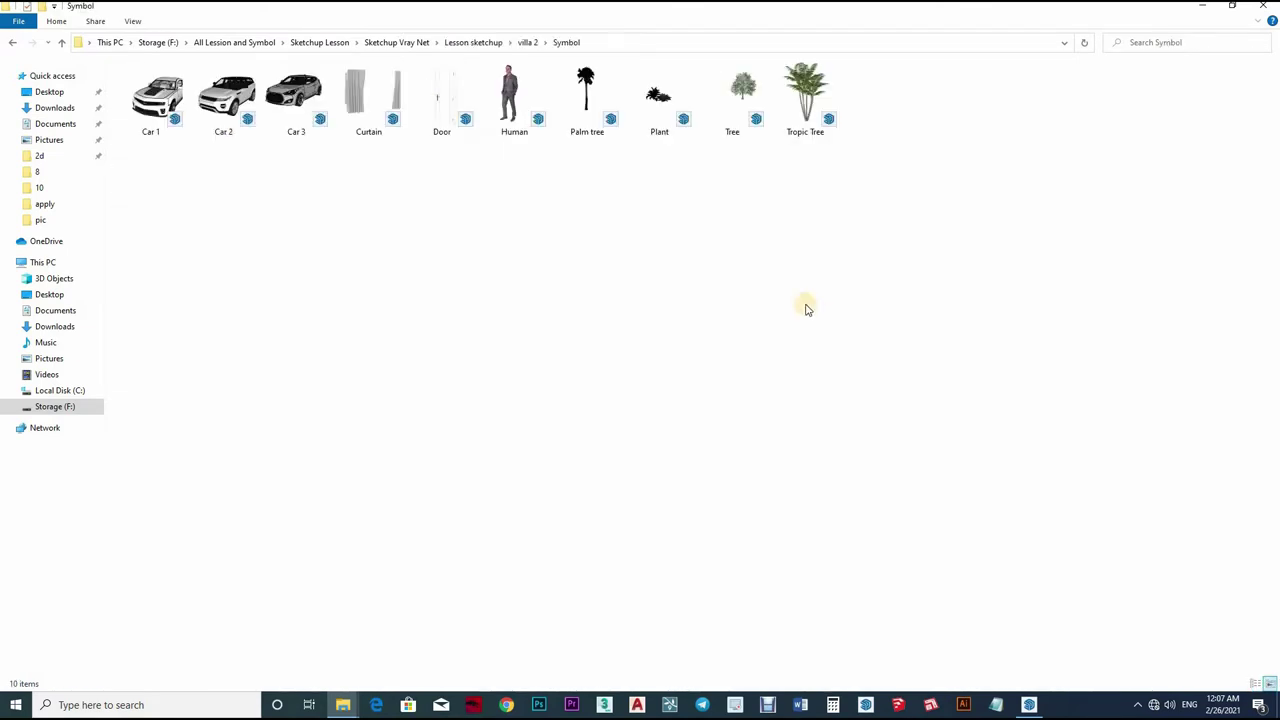
- Switch to villa 1 > Symbol and bring 'Tree on The buildig 1' into the model
key("BackSpace")
key("BackSpace")
double_click(150, 166)
double_click(130, 97)
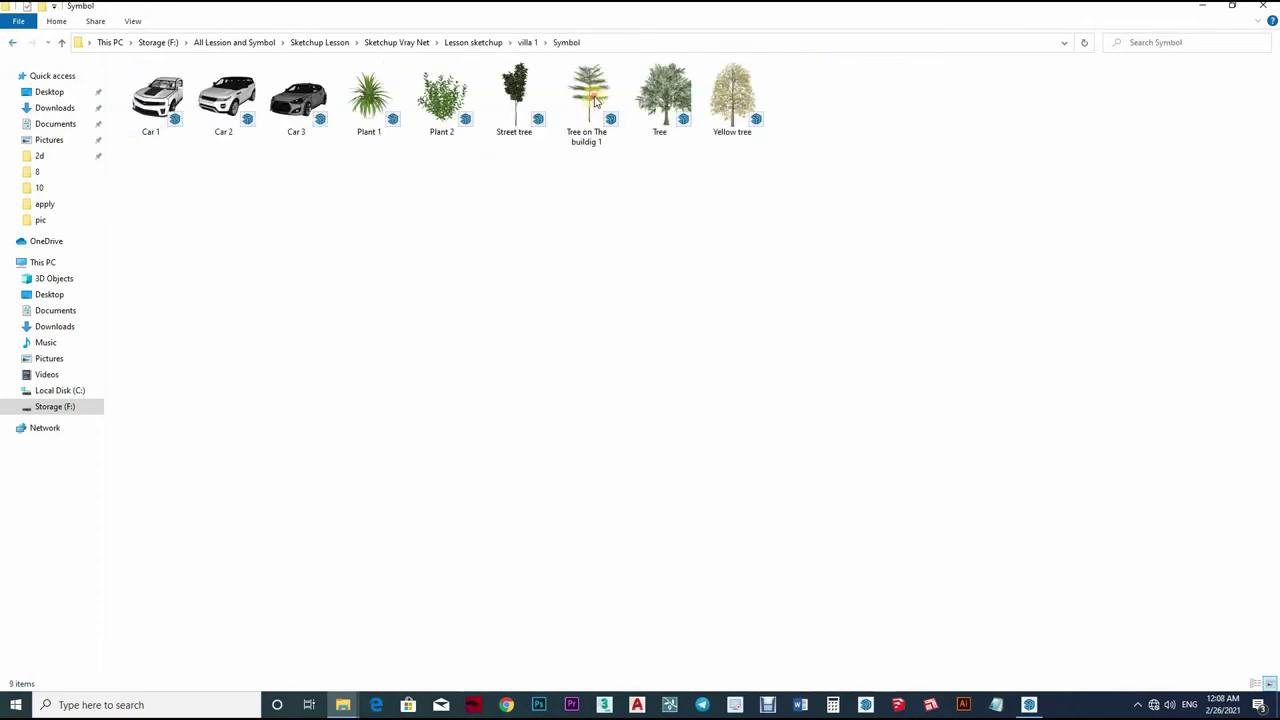
mouse_move(594, 100)
left_mouse_down()
mouse_move(849, 610)
mouse_move(720, 578)
left_mouse_up()
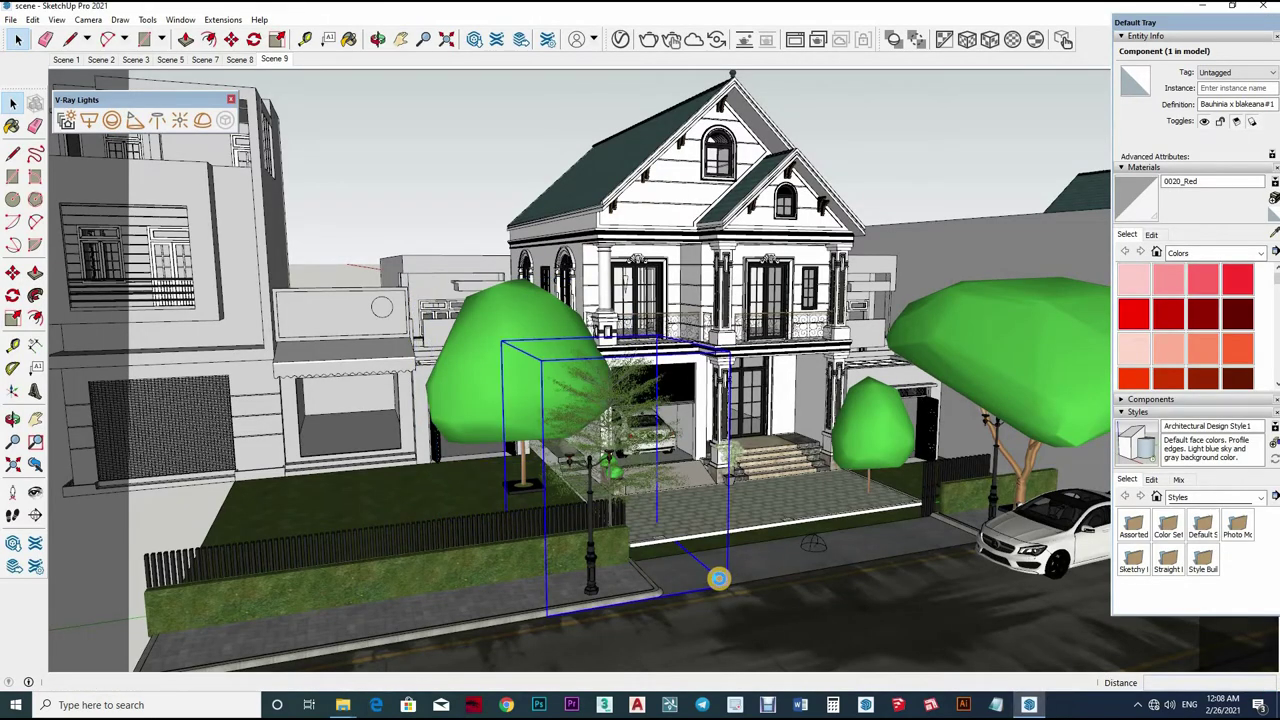
- Drop the new tree into the scene and delete the green placeholder tree
left_click(663, 606)
scroll(609, 534, "up", 2)
scroll(514, 273, "up", 3)
scroll(514, 273, "down", 2)
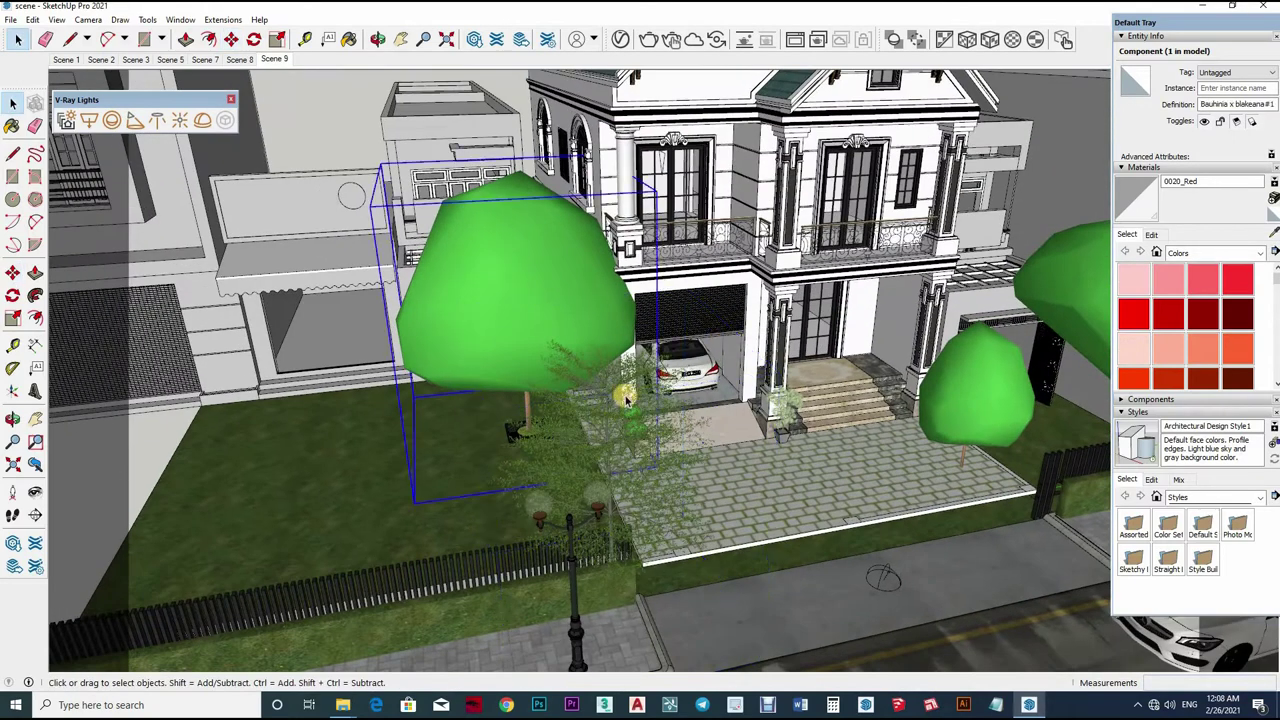
key("Delete")
- Move the new tree onto the front lawn
middle_click_drag(1045, 361, 886, 432)
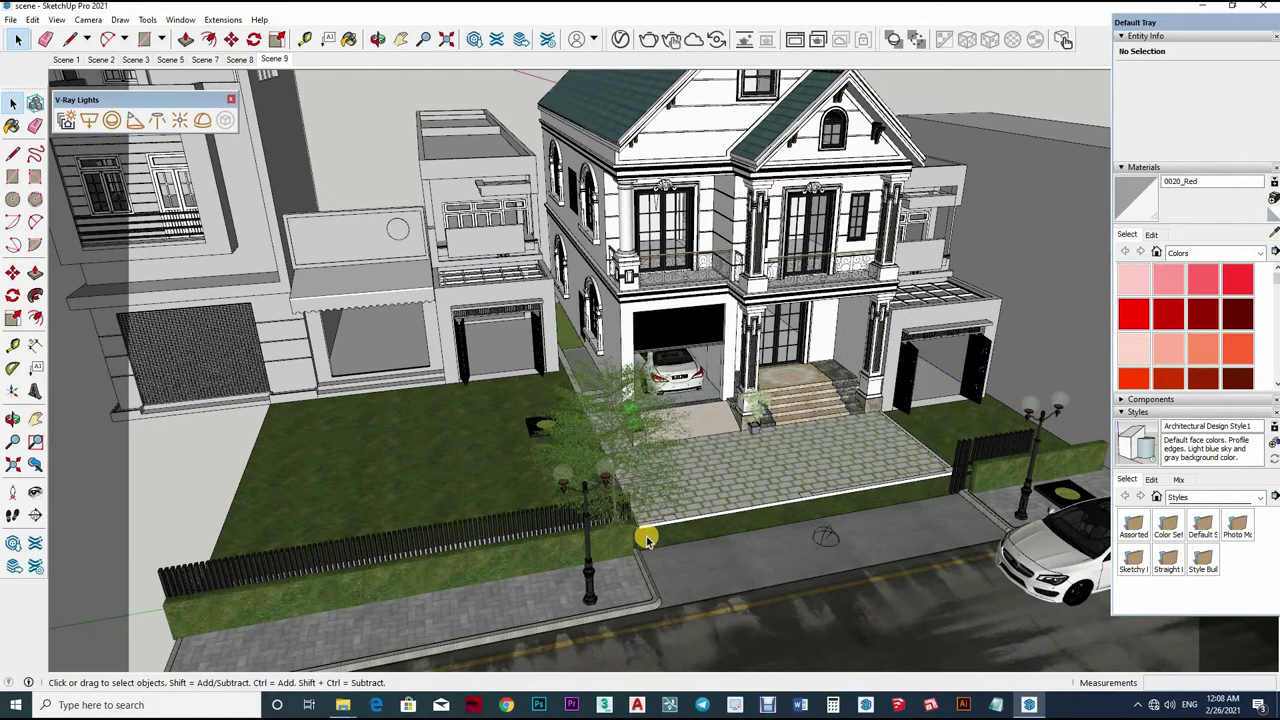
left_click(614, 500)
key("m")
left_click_drag(586, 443, 540, 425)
middle_click_drag(540, 425, 594, 452)
scroll(594, 452, "up", 2)
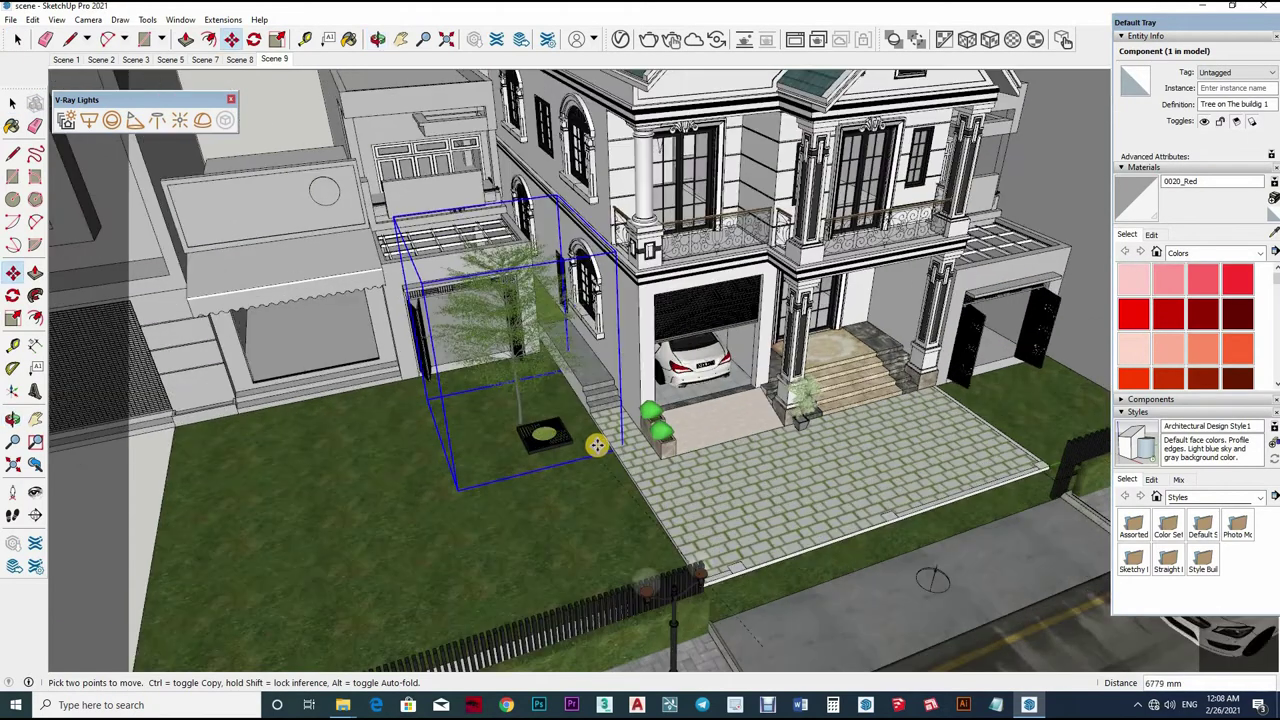
left_click(571, 460)
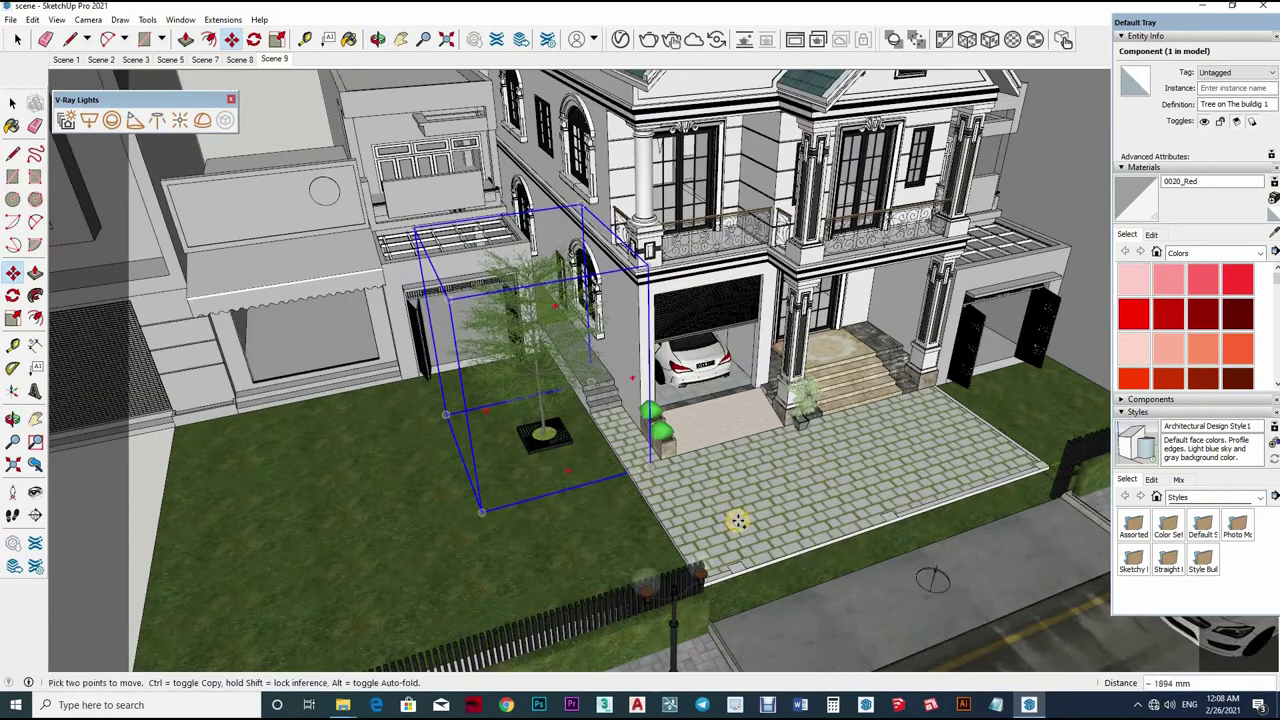
- Make two Ctrl-Move copies of the tree, one by the street and one on the front paving
key("ctrl")
middle_click_drag(737, 523, 749, 523)
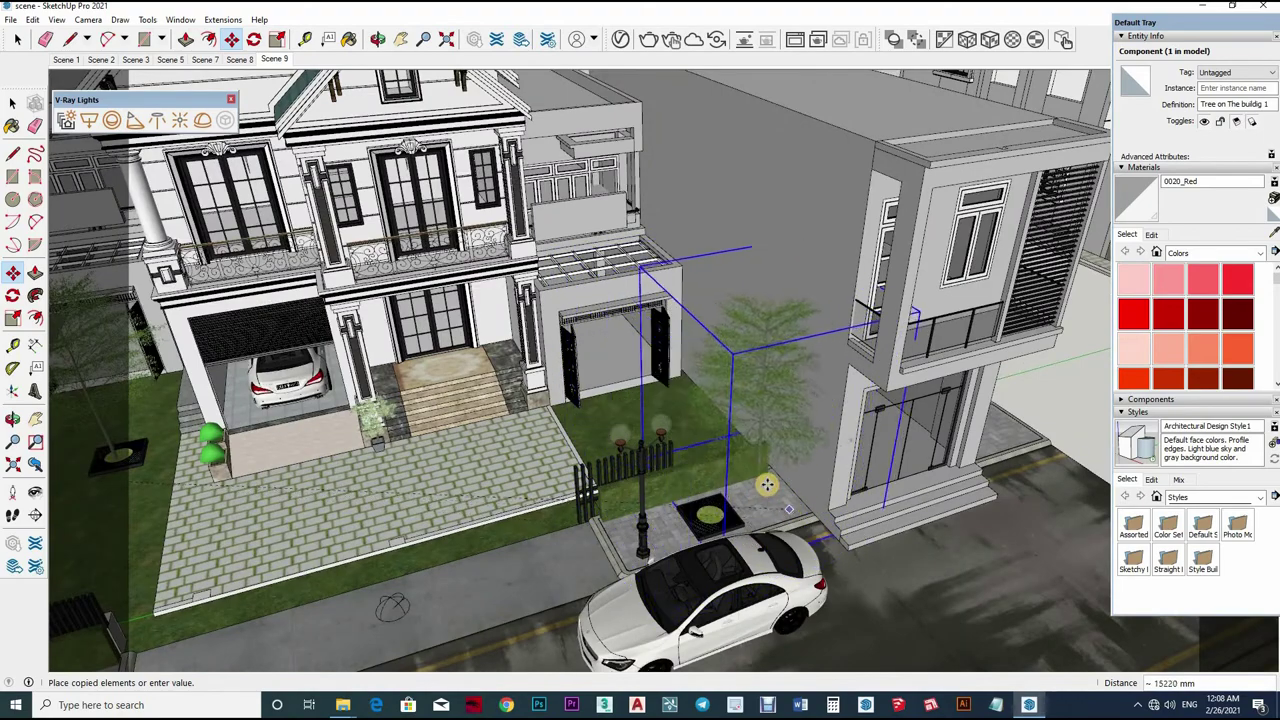
left_click(728, 508)
left_click(679, 516)
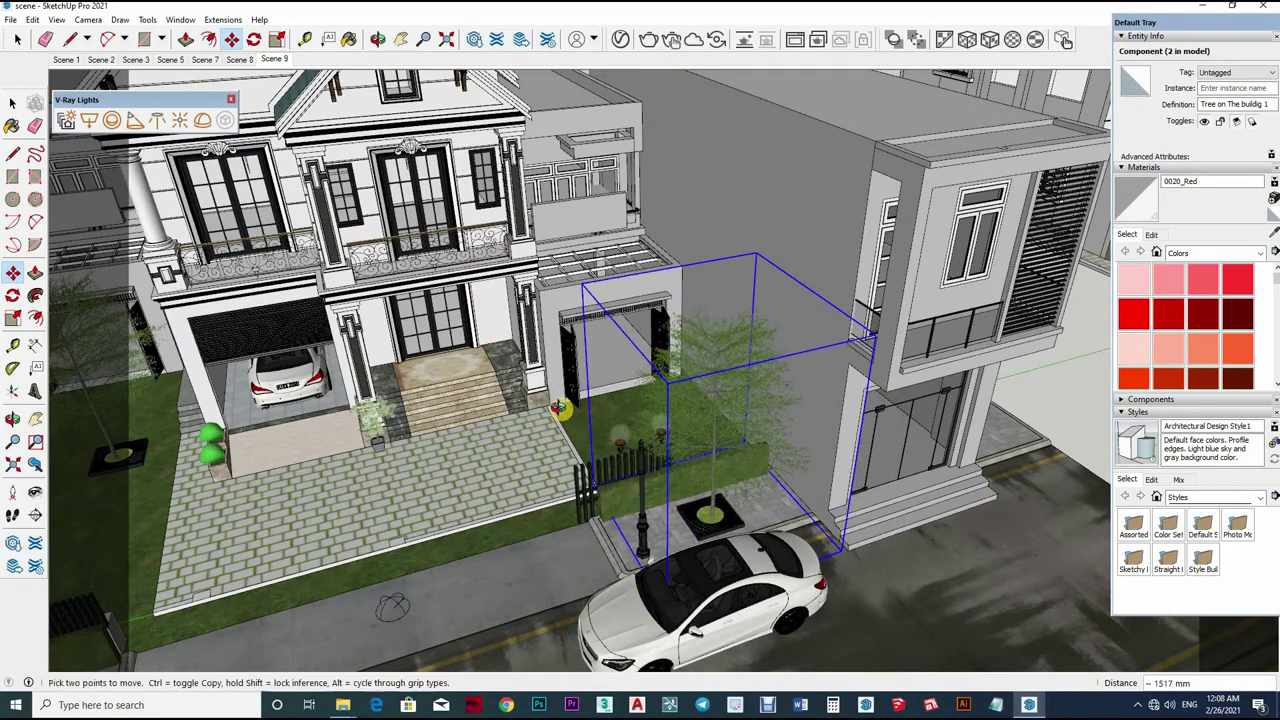
middle_click_drag(679, 516, 374, 534)
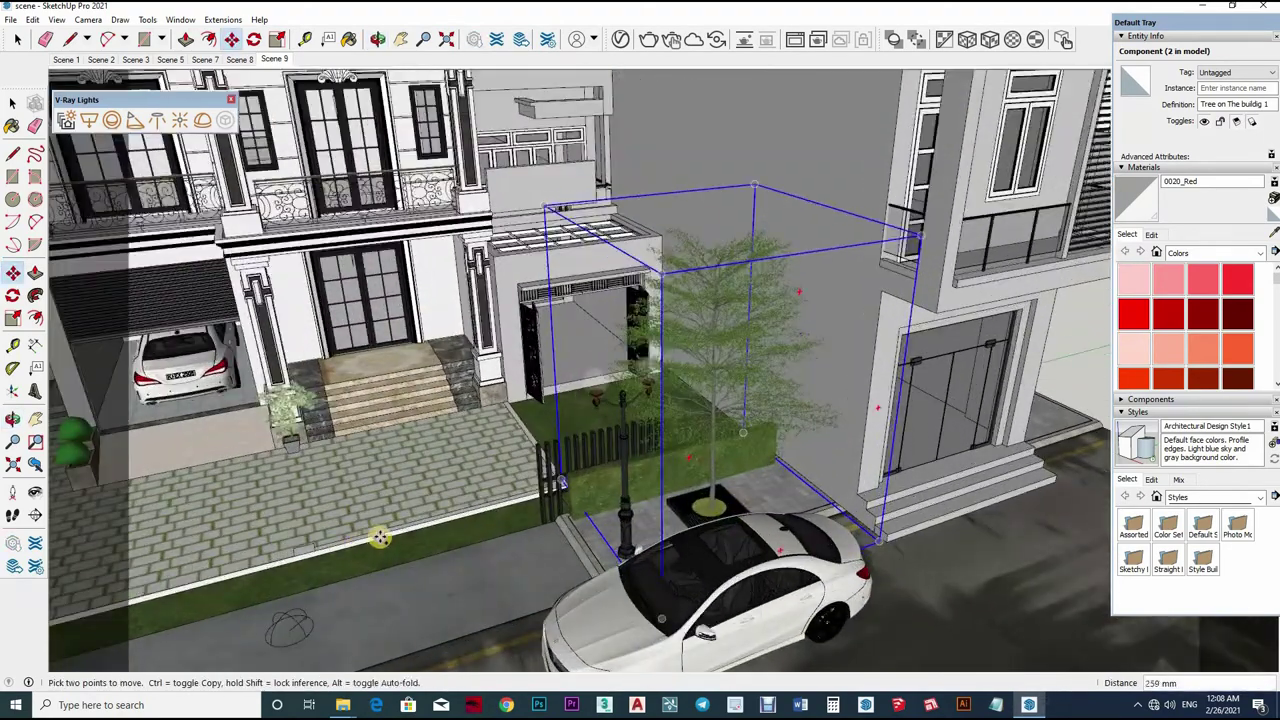
left_click(374, 534)
key("ctrl")
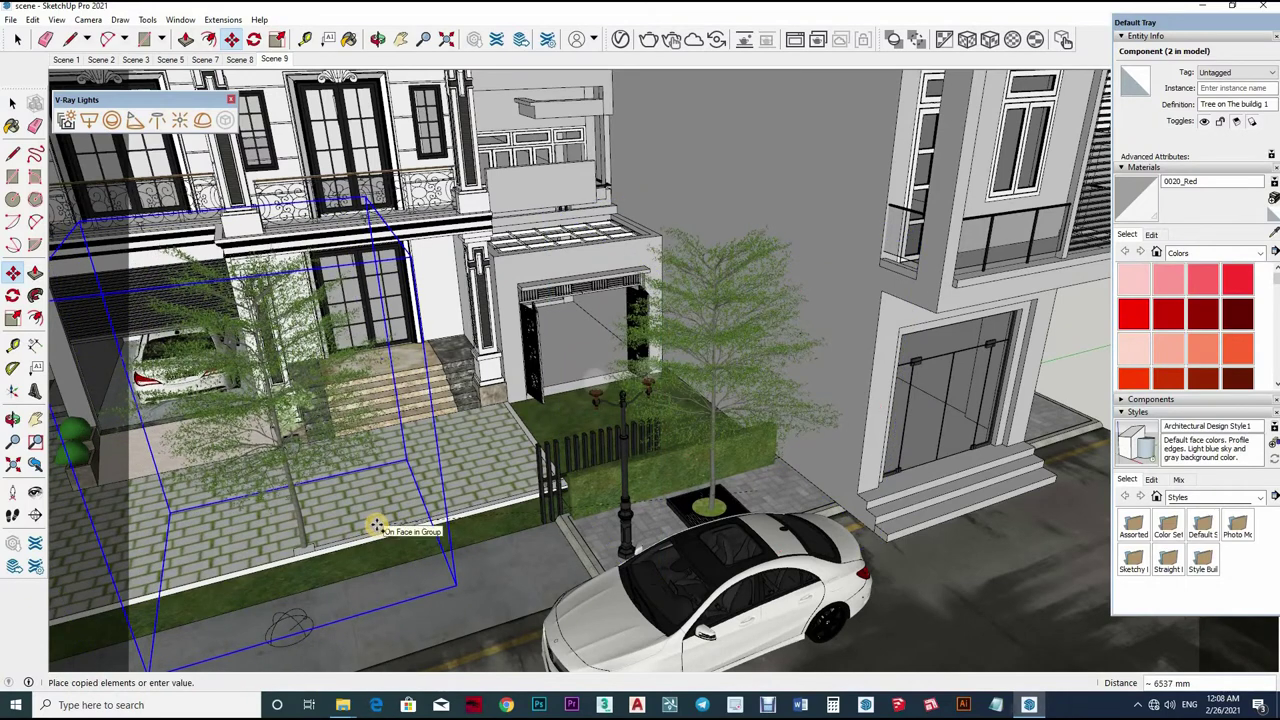
left_click(376, 526)
middle_click_drag(376, 526, 362, 505)
- Scale the third tree down slightly to 0.98
scroll(362, 505, "up", 5)
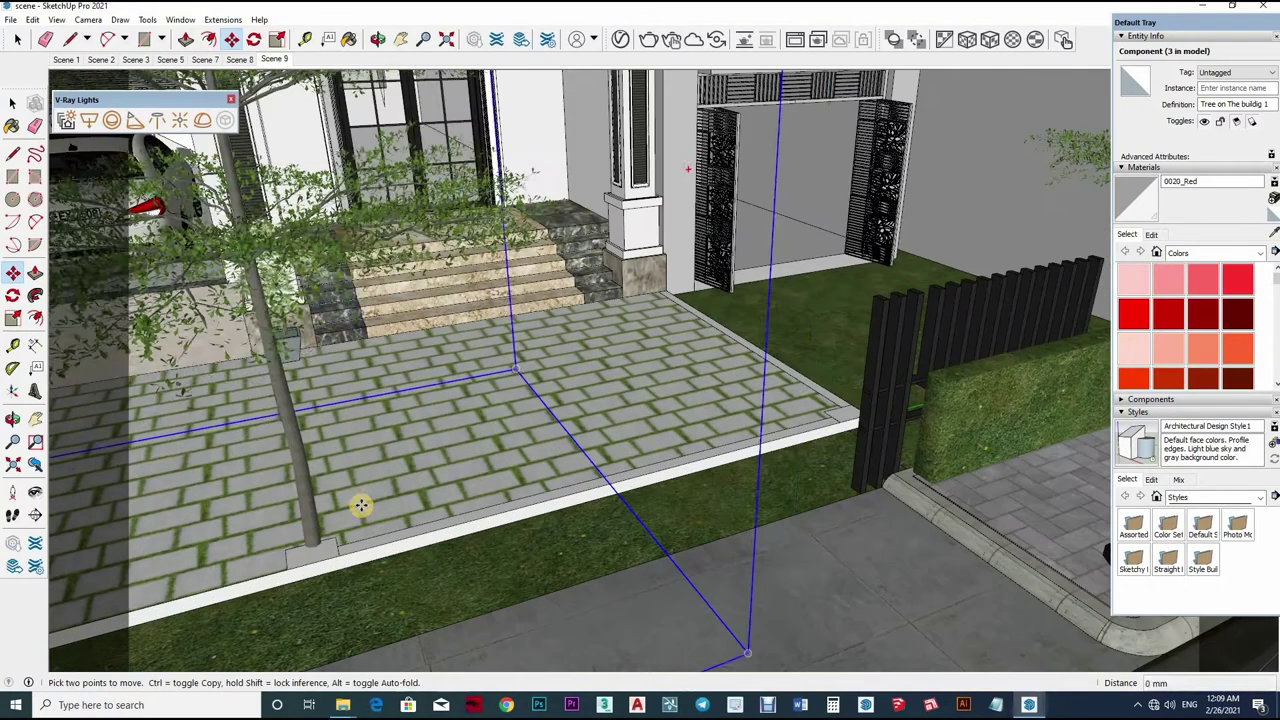
scroll(409, 353, "down", 2)
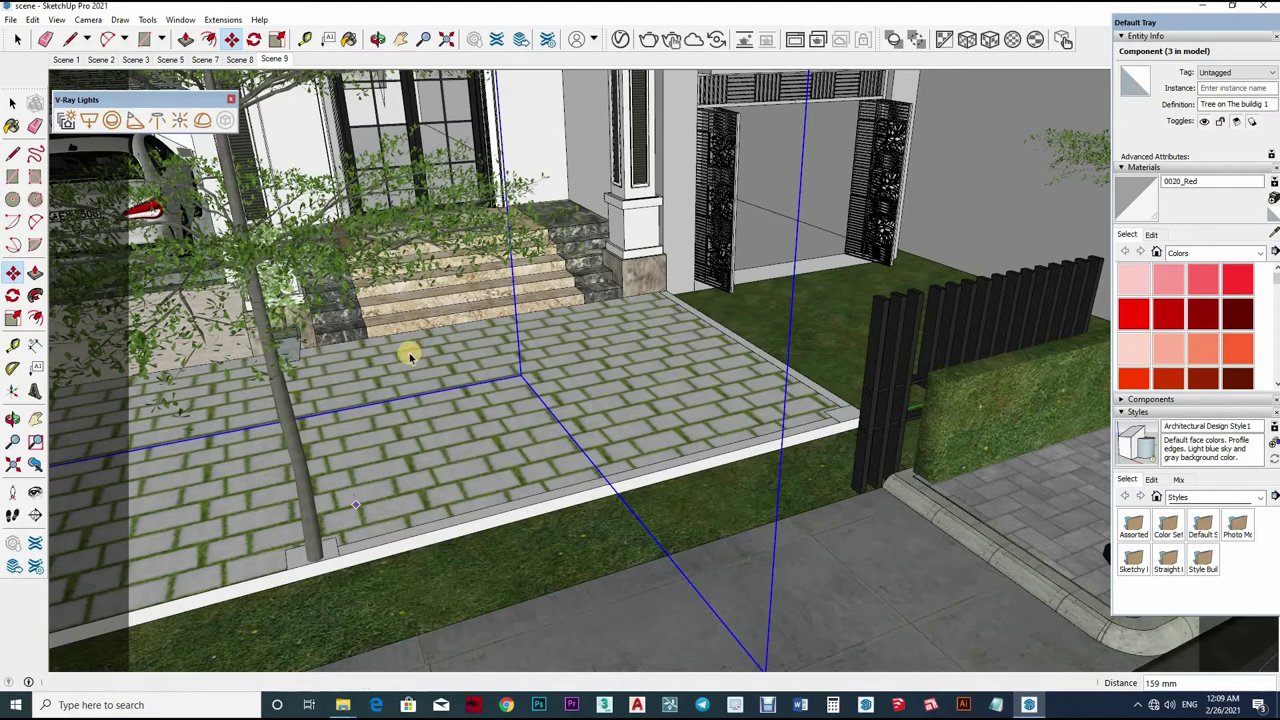
scroll(386, 349, "down", 3)
scroll(386, 349, "down", 5)
key("space")
key("s")
left_click_drag(312, 290, 400, 362)
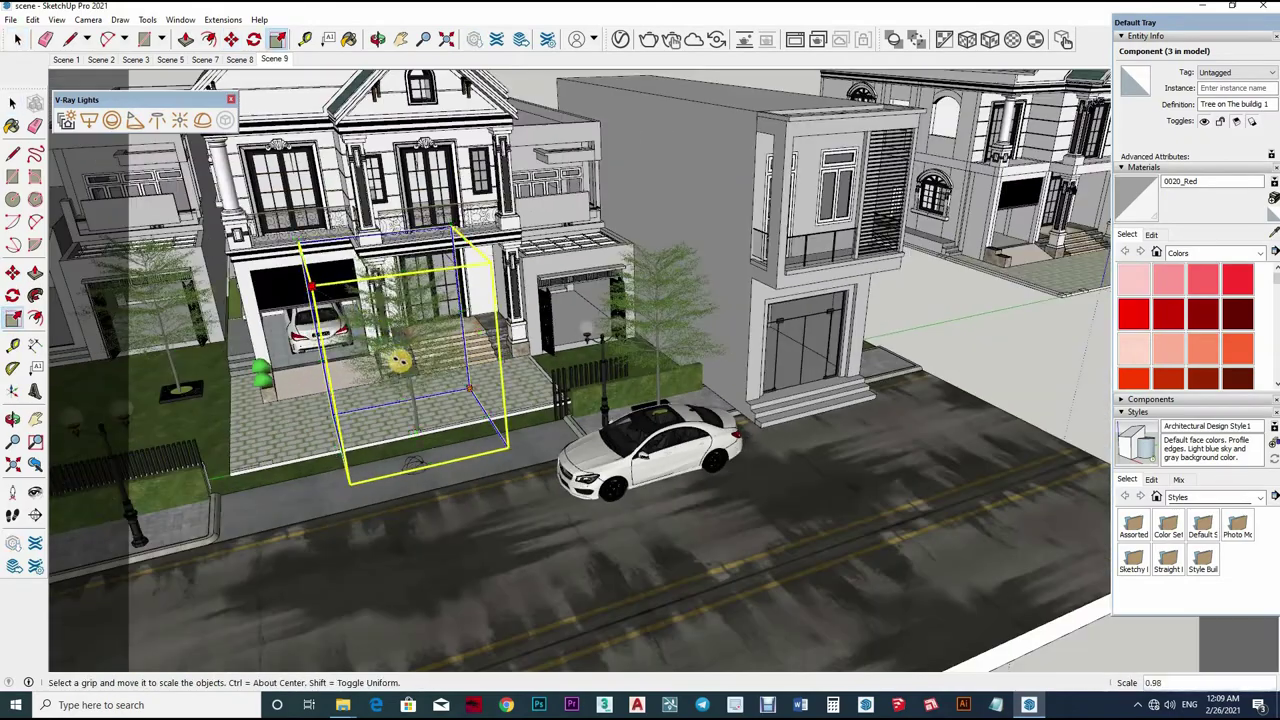
scroll(420, 375, "up", 4)
scroll(443, 386, "up", 4)
key("m")
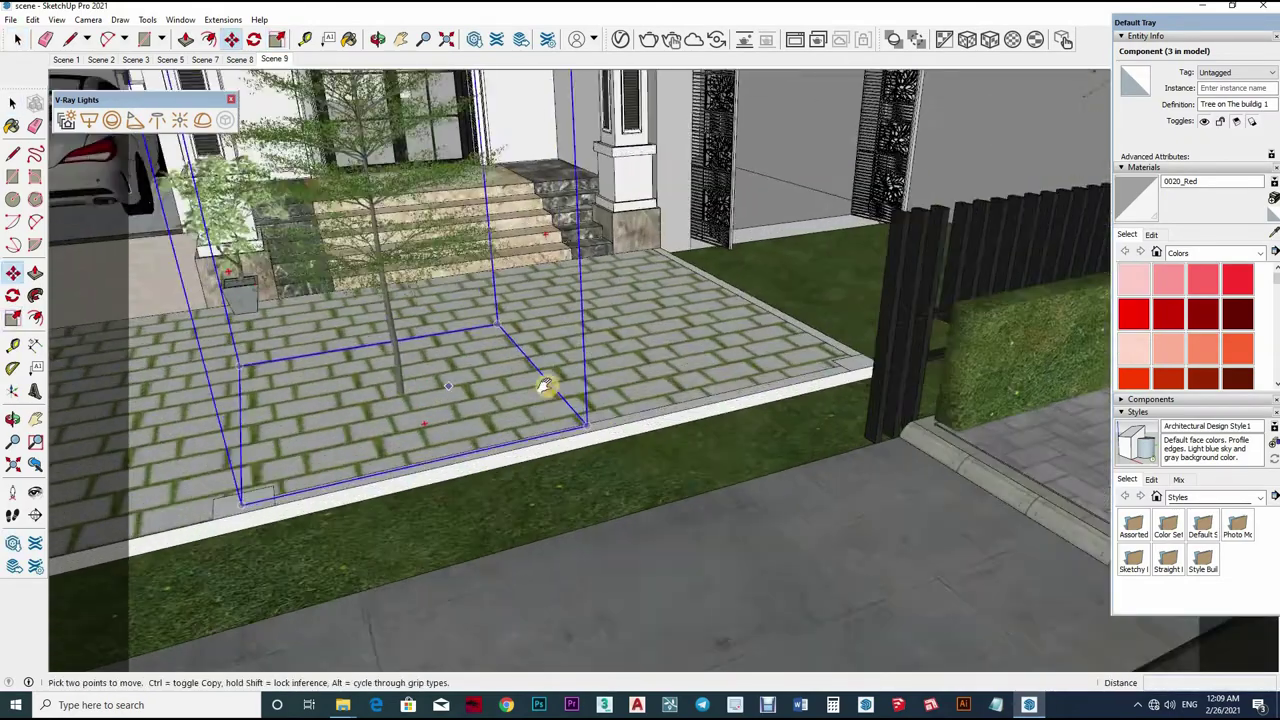
scroll(655, 390, "down", 3)
scroll(567, 334, "down", 4)
key("space")
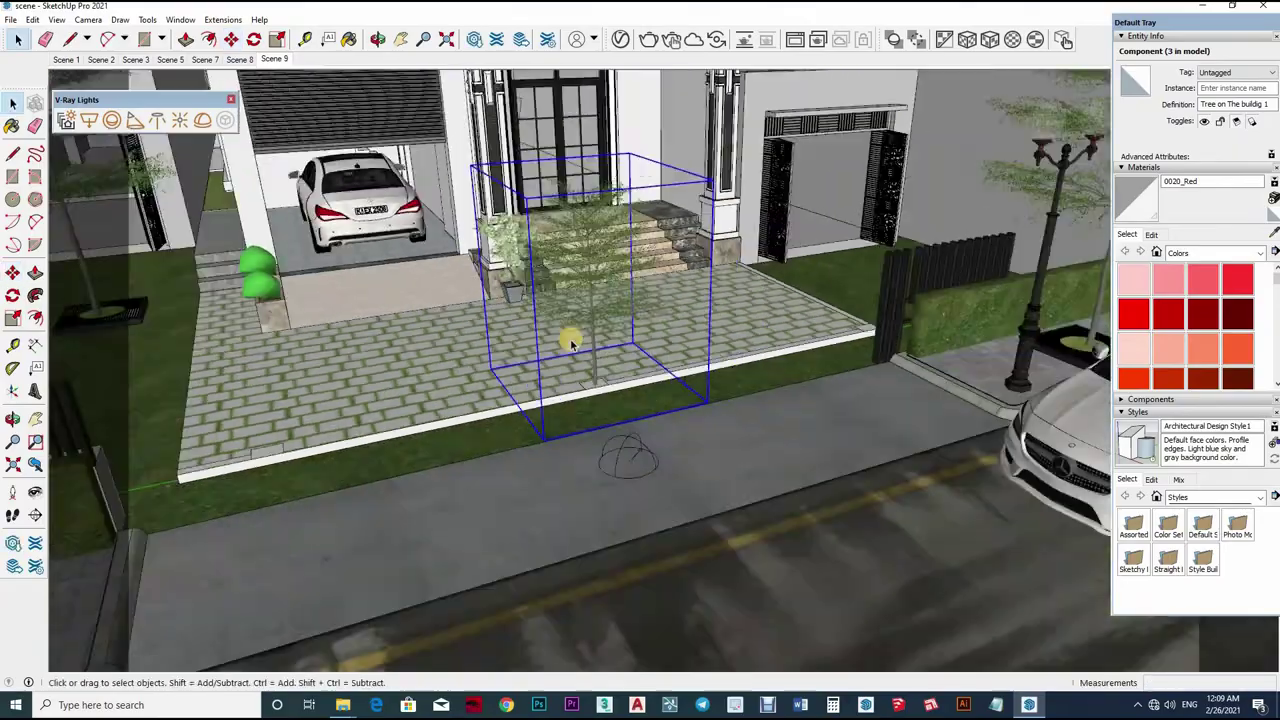
- Delete the bushes from the garage planters
middle_click_drag(571, 334, 728, 257)
scroll(728, 257, "down", 4)
scroll(600, 200, "down", 2)
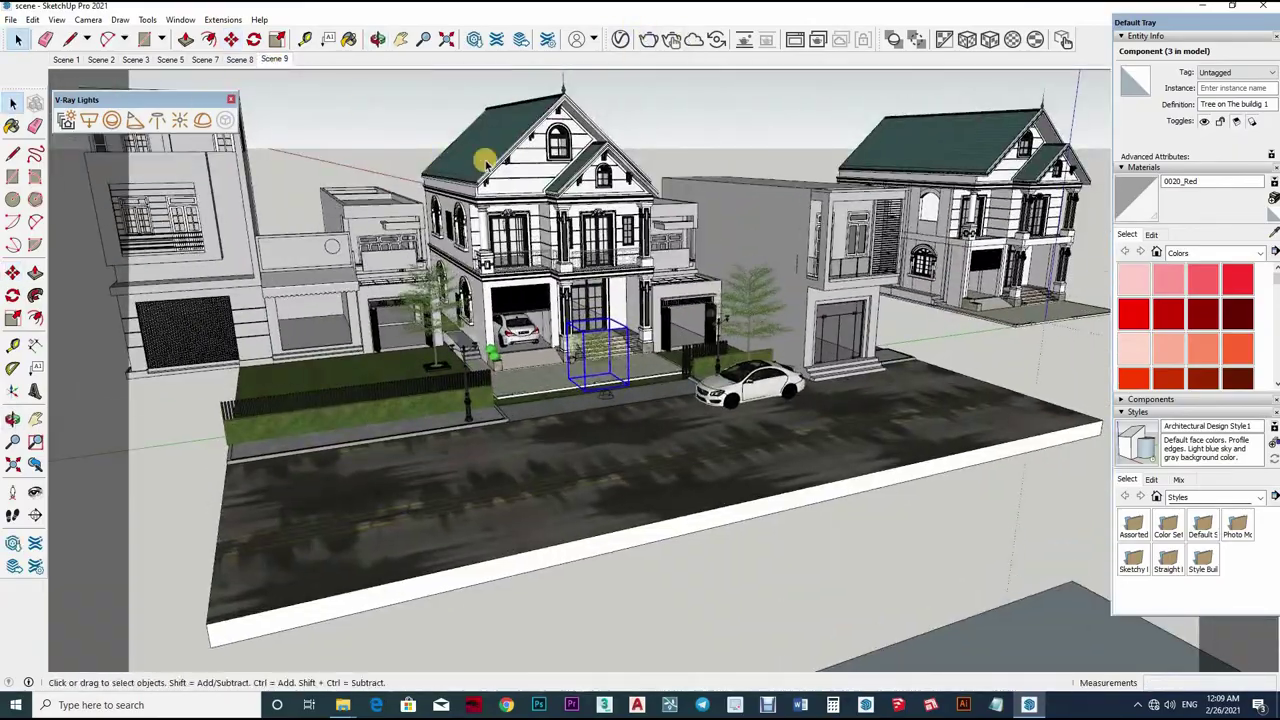
scroll(390, 108, "up", 2)
scroll(420, 125, "up", 3)
scroll(443, 137, "up", 3)
key("Escape")
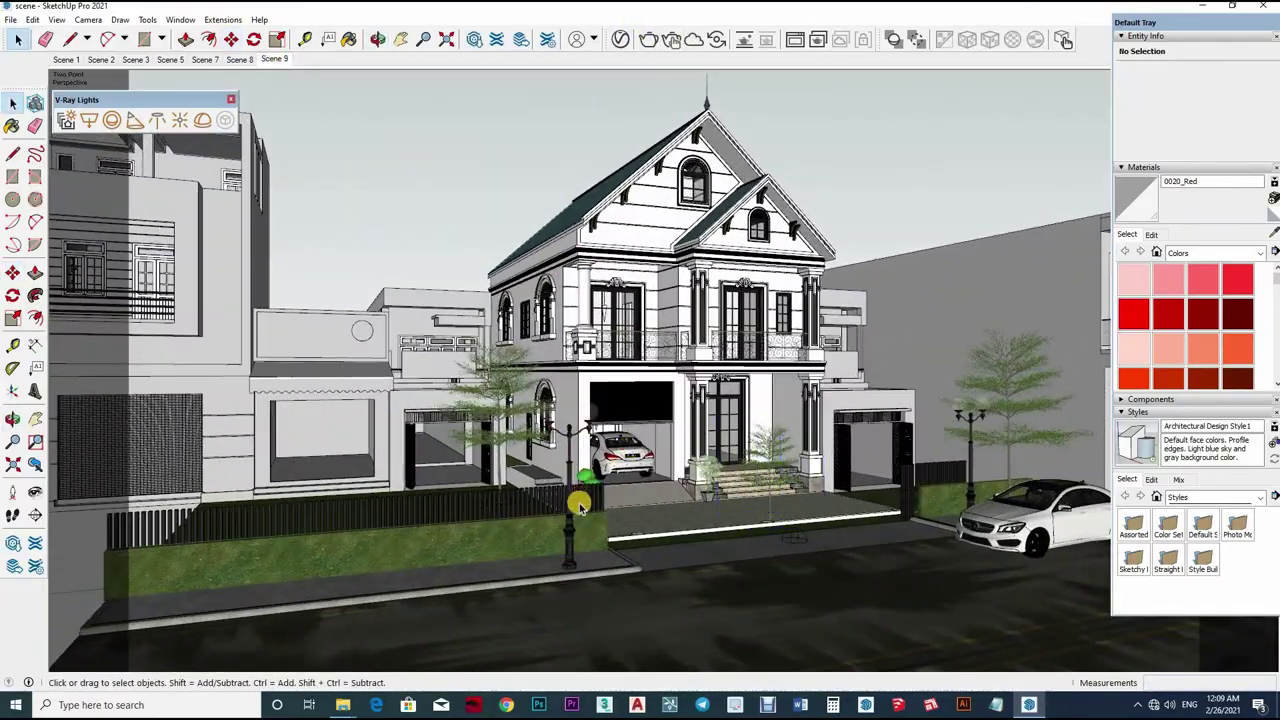
scroll(600, 503, "up", 5)
scroll(600, 503, "up", 3)
left_click(586, 486)
key("Delete")
left_click(586, 457)
key("Delete")
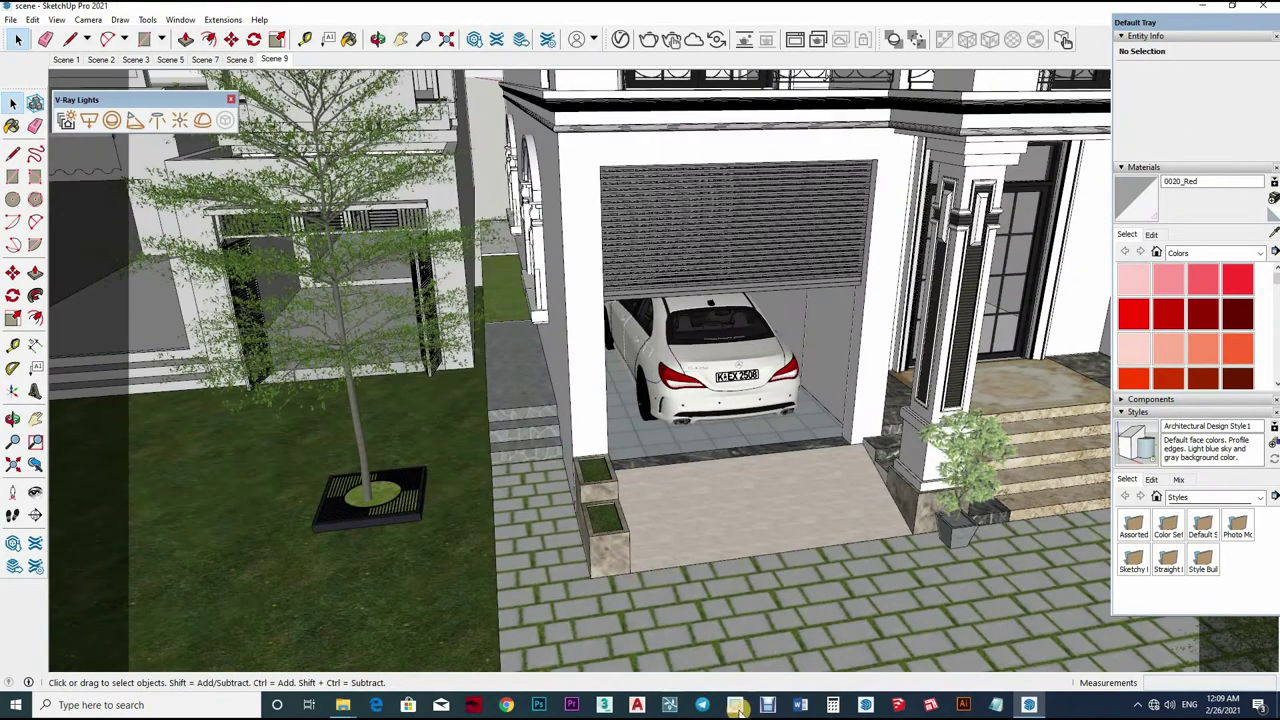
- Bring the Plant 2 component from the villa 1 Symbol folder into the model
left_click(345, 705)
left_click(485, 640)
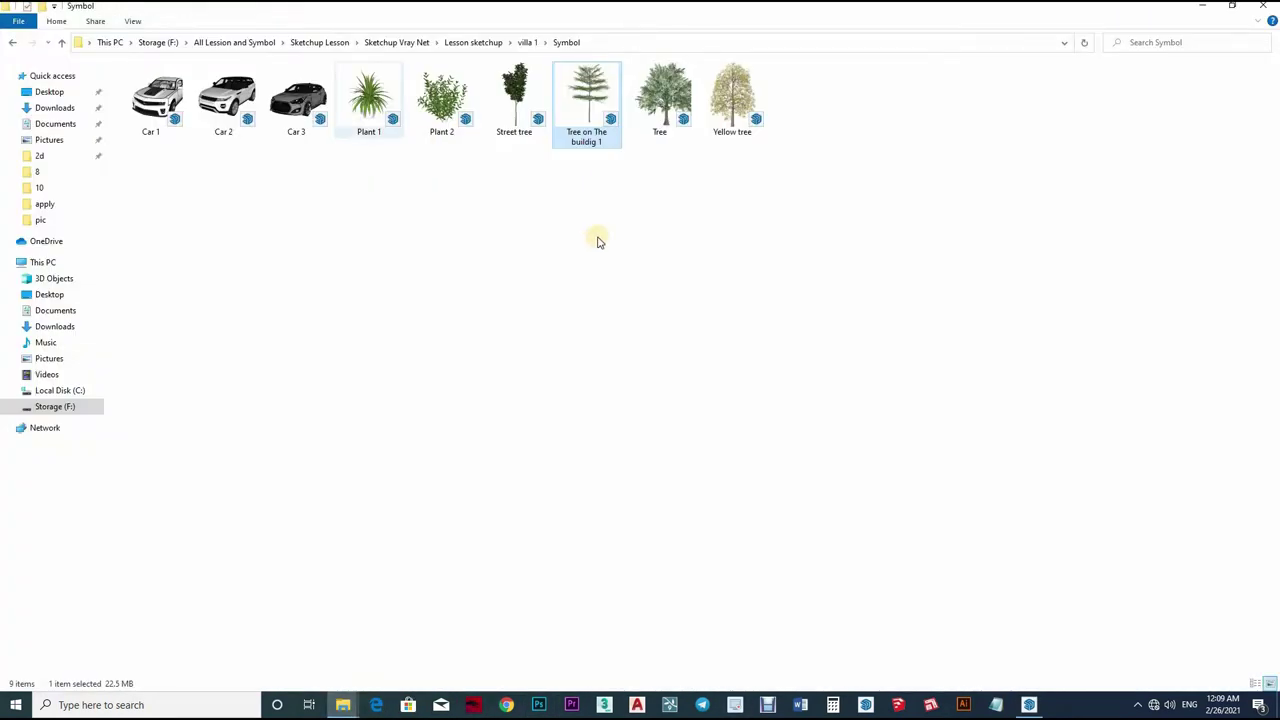
left_click_drag(450, 118, 716, 447)
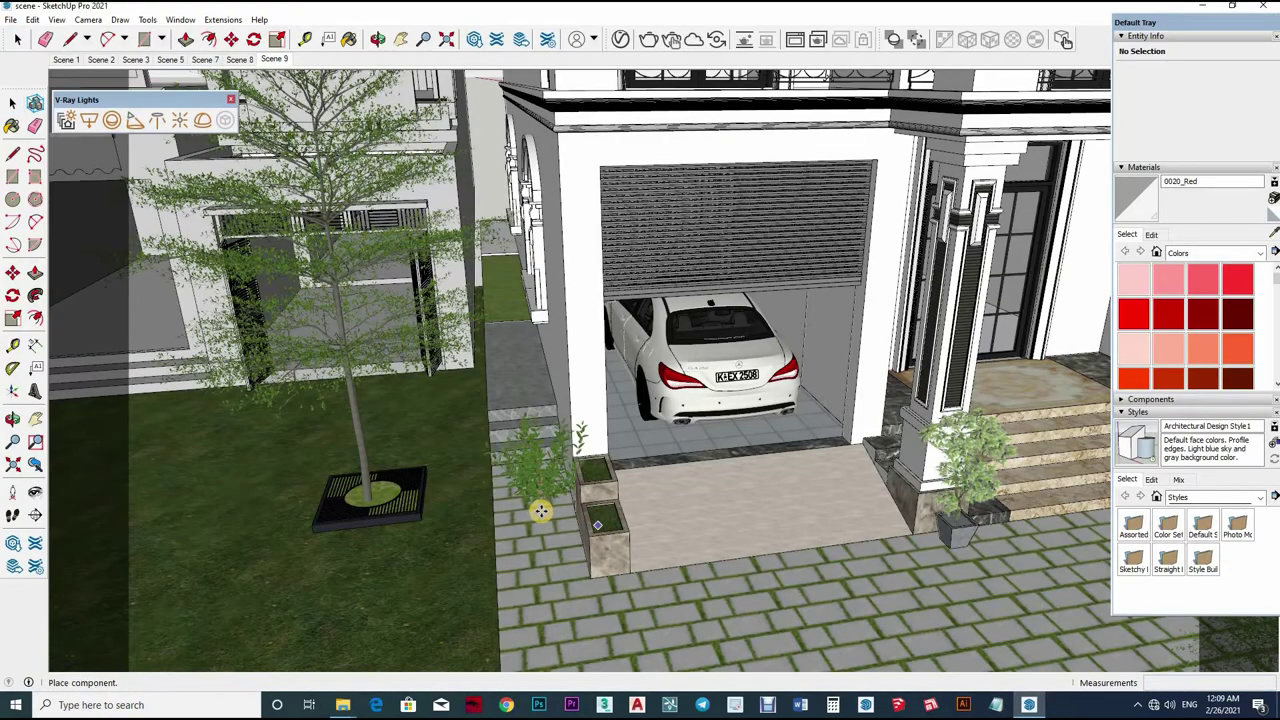
left_click_drag(1030, 706, 613, 521)
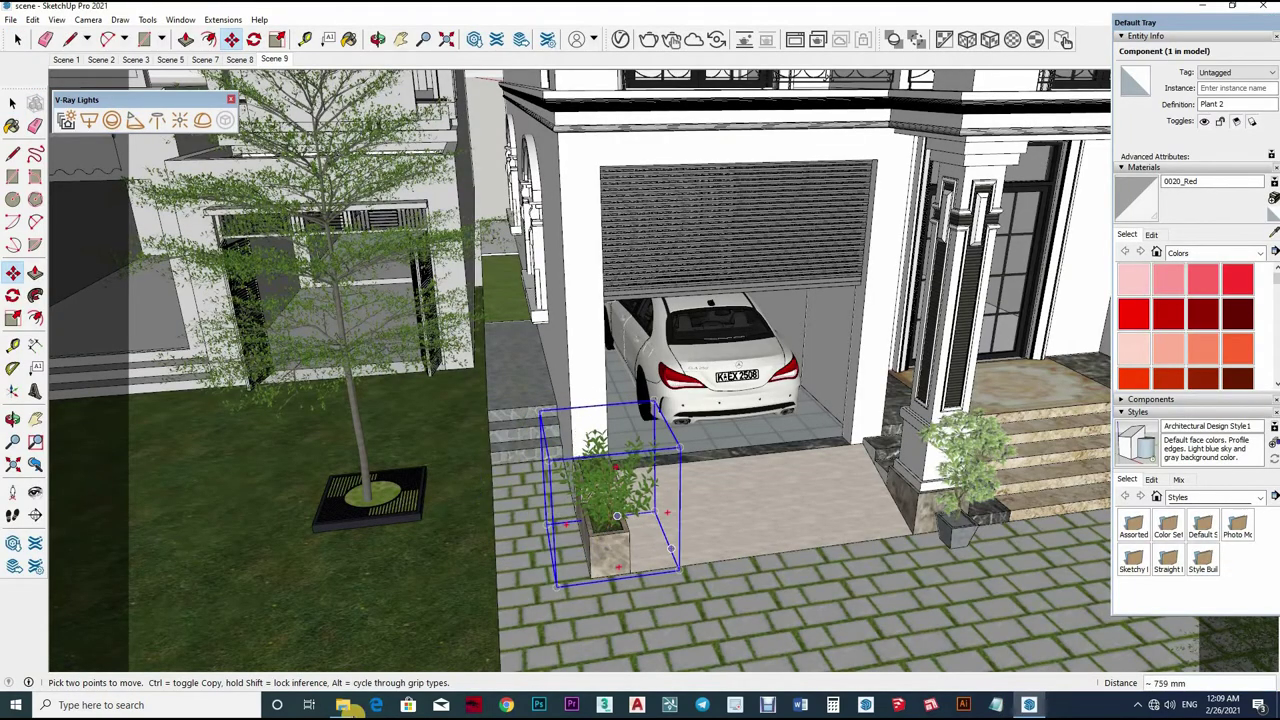
scroll(614, 600, "up", 2)
- Drop the Plant component from villa 2 > Symbol into the garage planter
left_click(342, 705)
left_click(485, 615)
key("BackSpace")
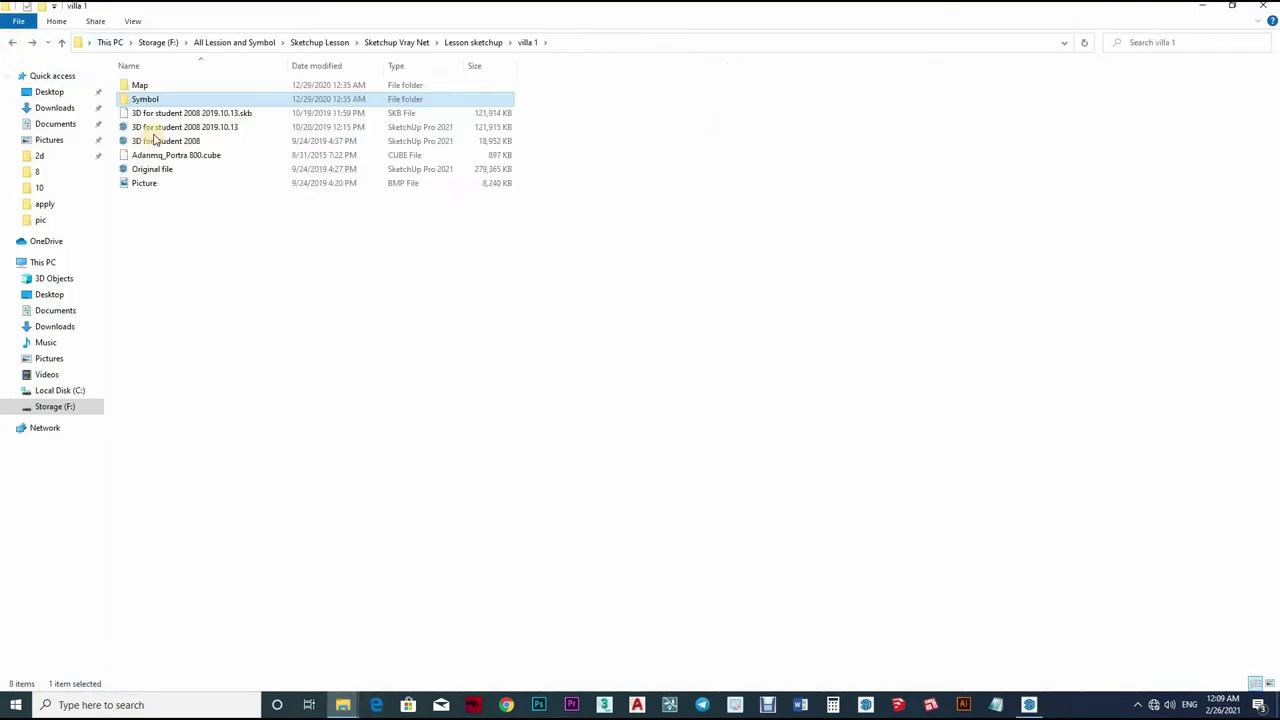
key("BackSpace")
double_click(145, 183)
double_click(145, 99)
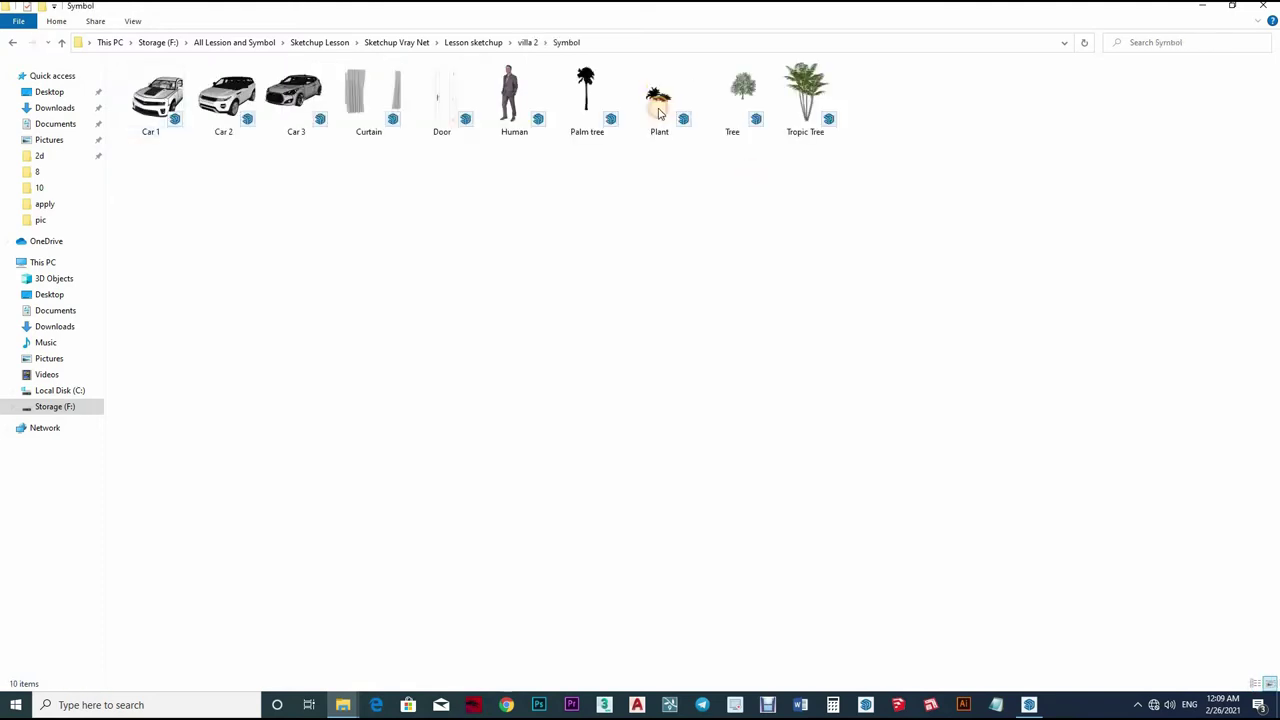
left_click_drag(659, 95, 732, 528)
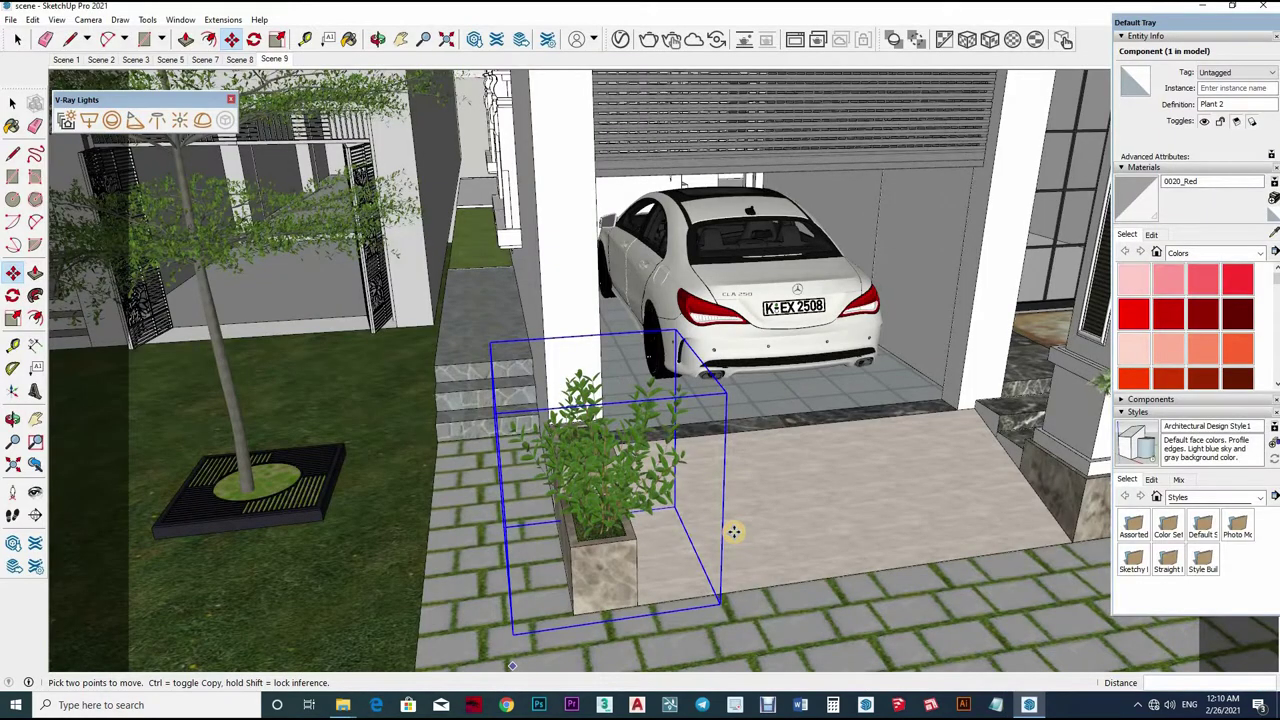
left_click(734, 528)
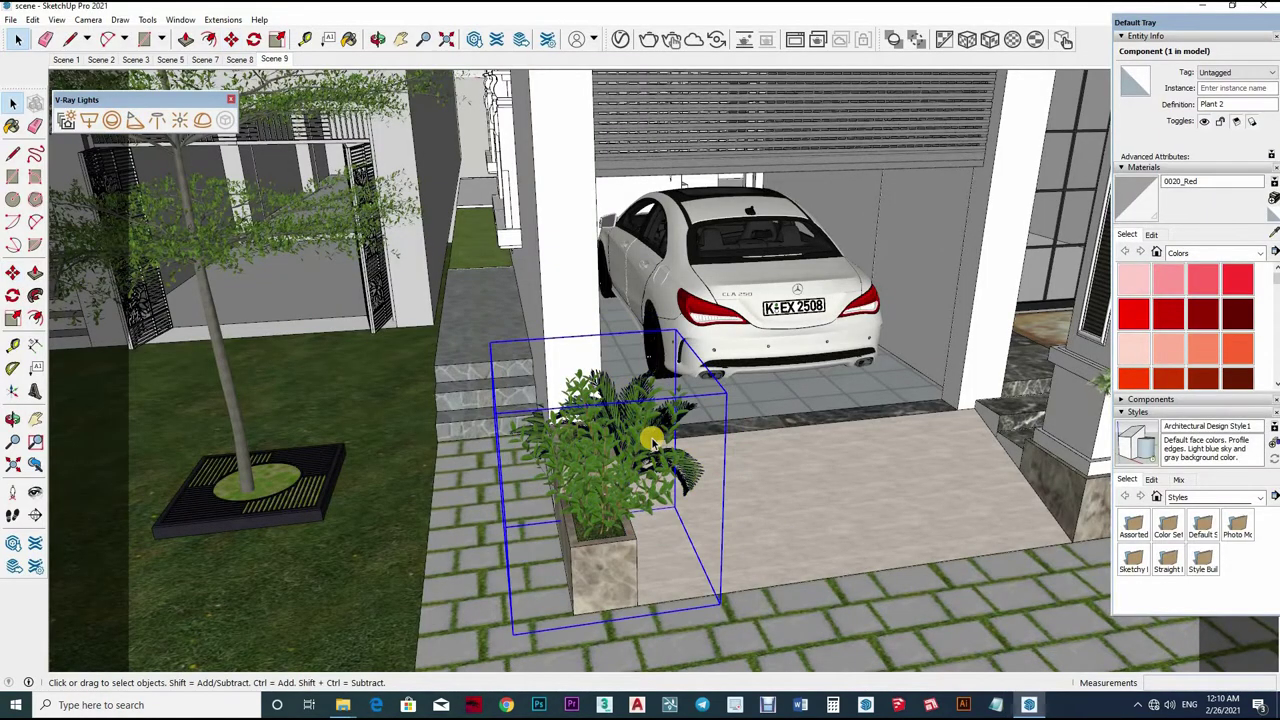
- Move the two plants into position in the garage planter
key("m")
left_click(732, 537)
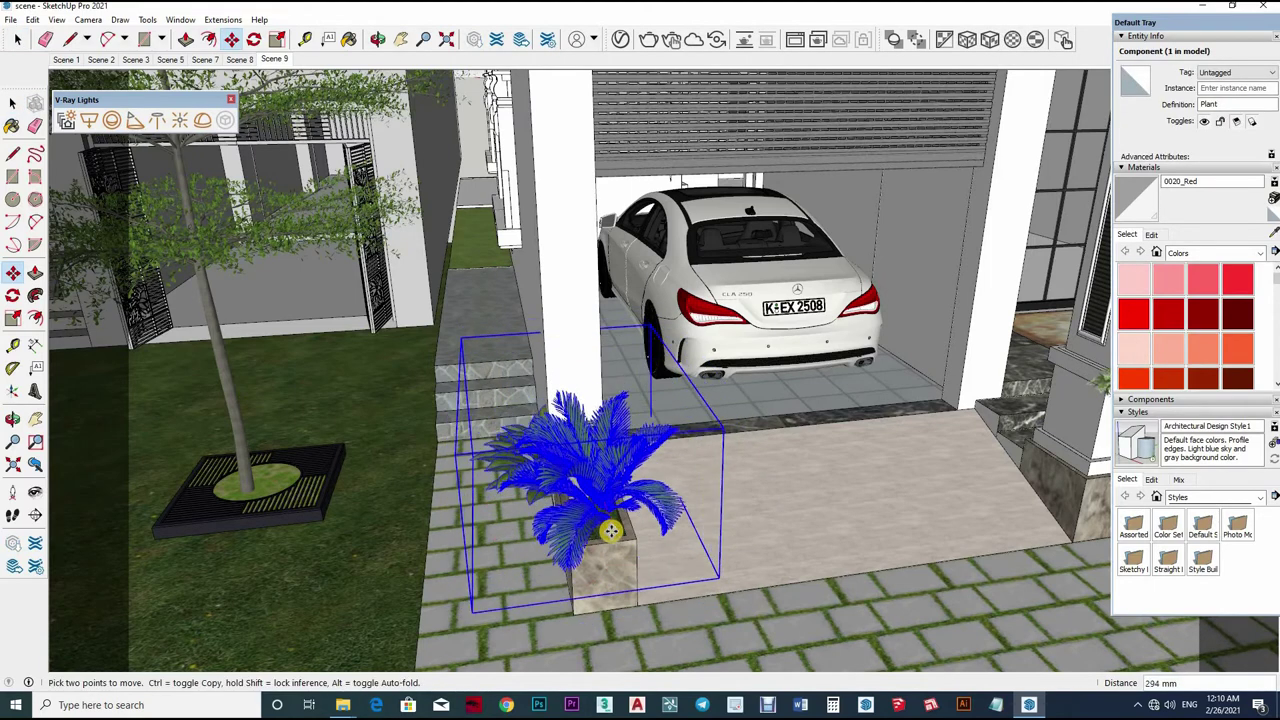
left_click(791, 580)
mouse_move(791, 580)
middle_mouse_down()
mouse_move(578, 503)
mouse_move(714, 600)
middle_mouse_up()
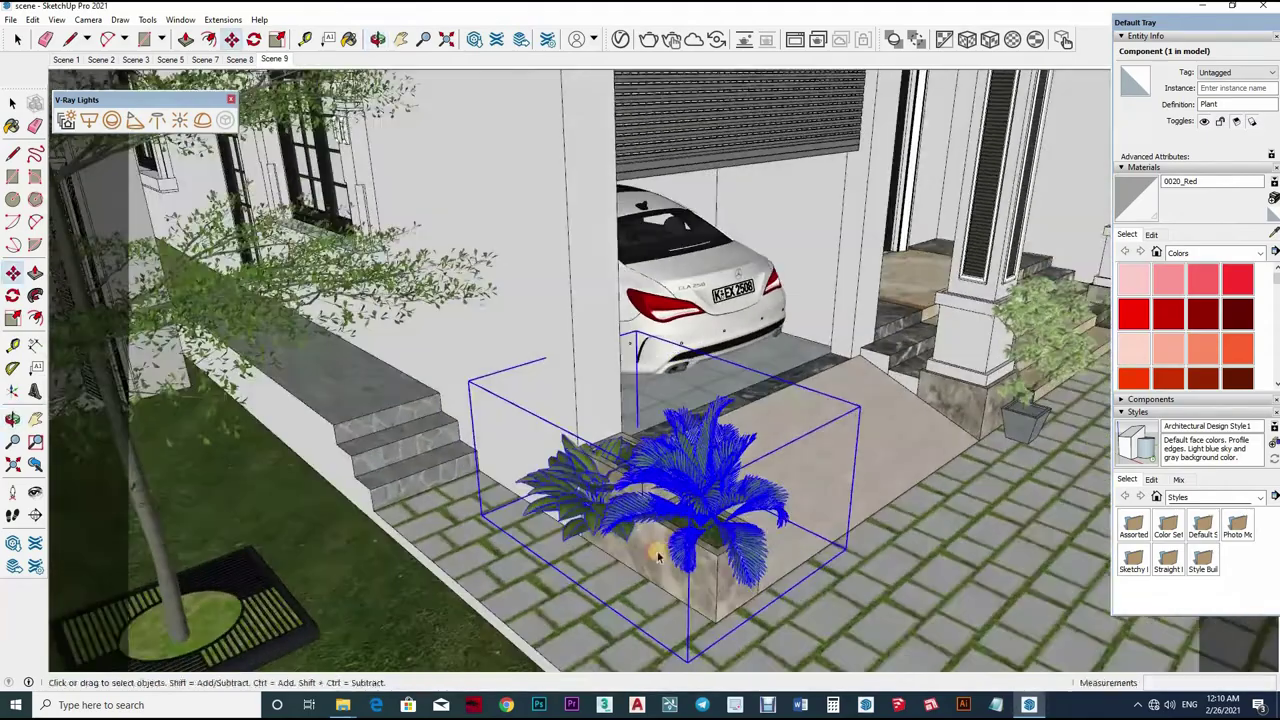
scroll(714, 600, "up", 5)
left_click(714, 600)
key("m")
left_click(714, 563)
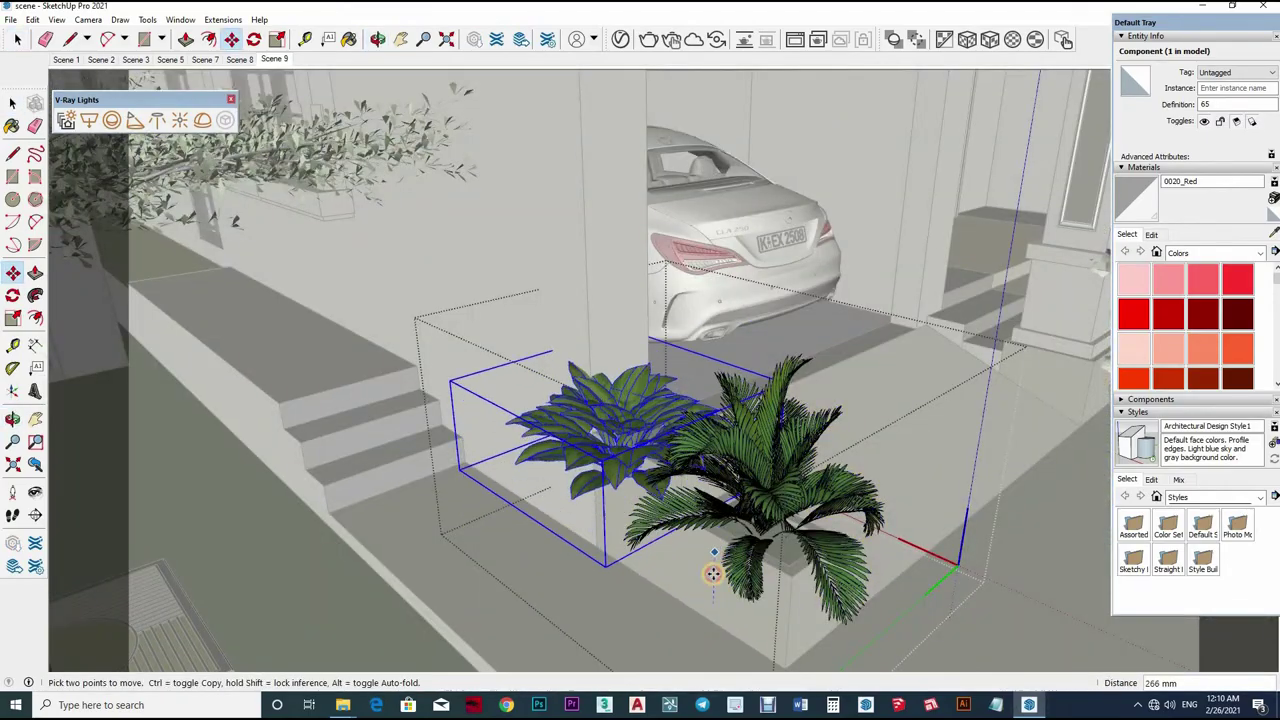
middle_click_drag(600, 603, 608, 606)
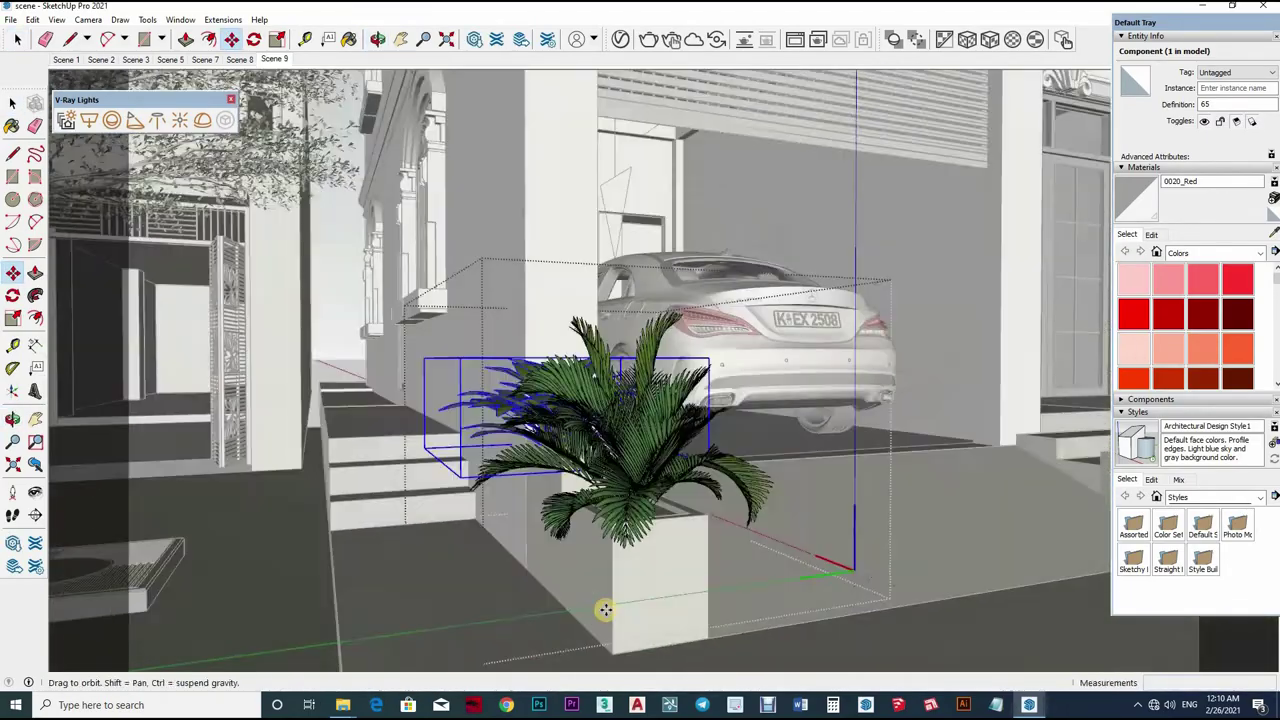
middle_click_drag(570, 487, 614, 449)
left_click(617, 505)
- Return to the wide house view and switch to Scene 9
key("Page_Down")
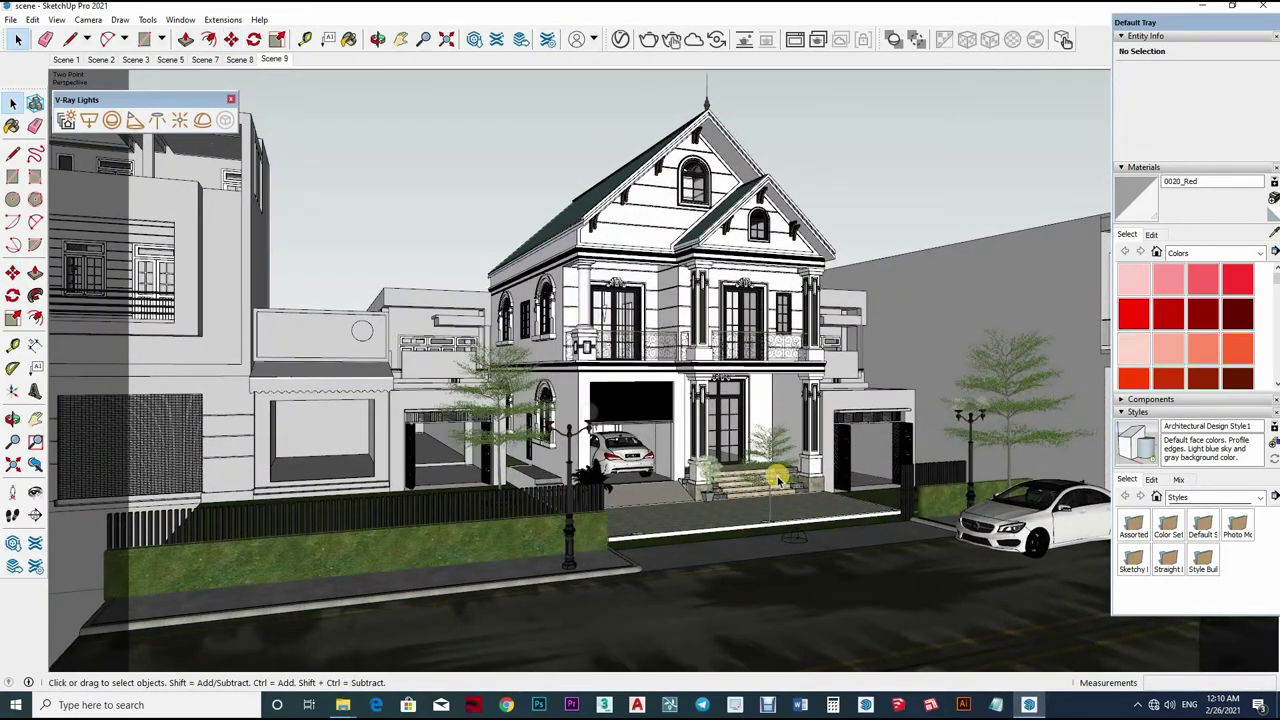
scroll(634, 545, "up", 5)
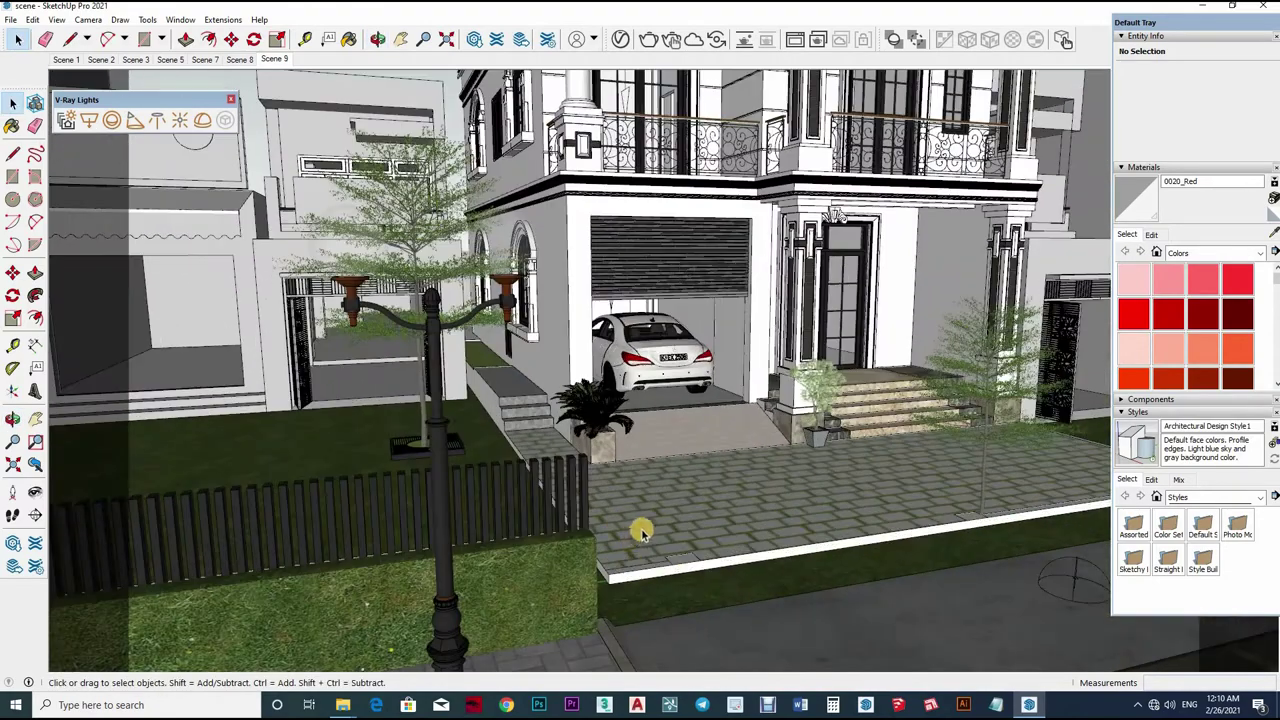
left_click(274, 59)
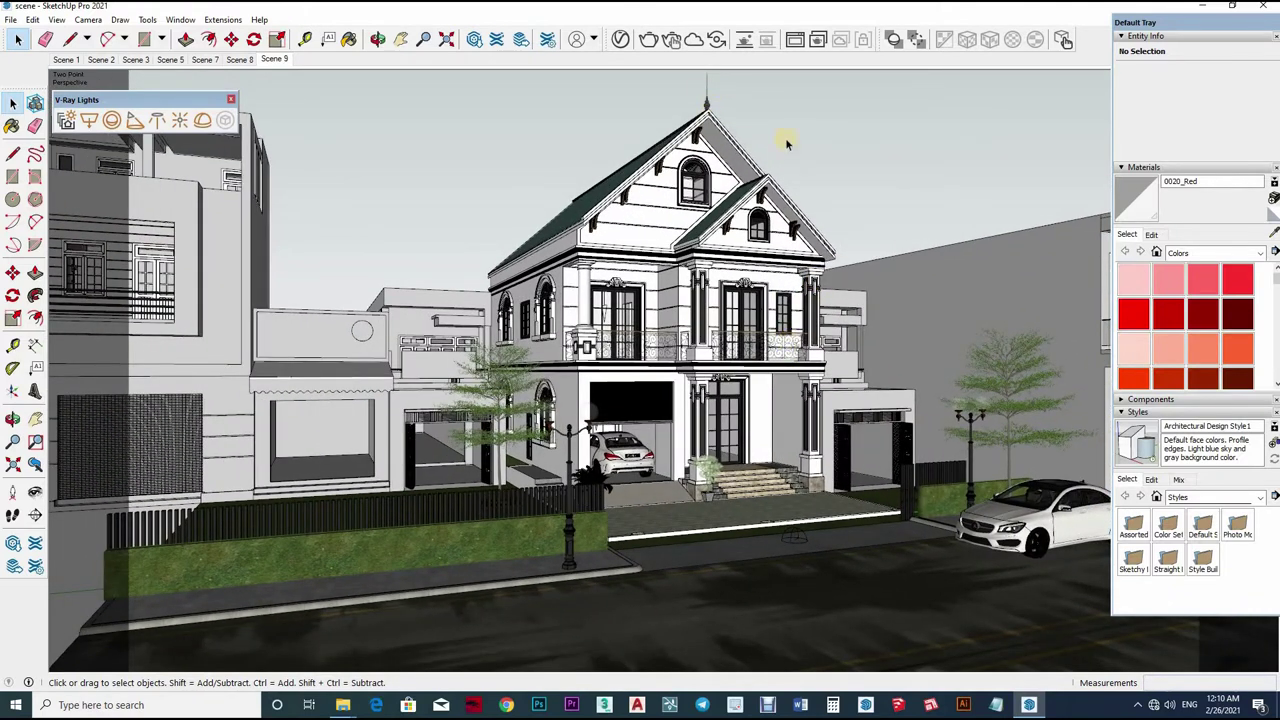
- Set V-Ray noise limit to 0.005 and max subdivs to 24
left_click(620, 38)
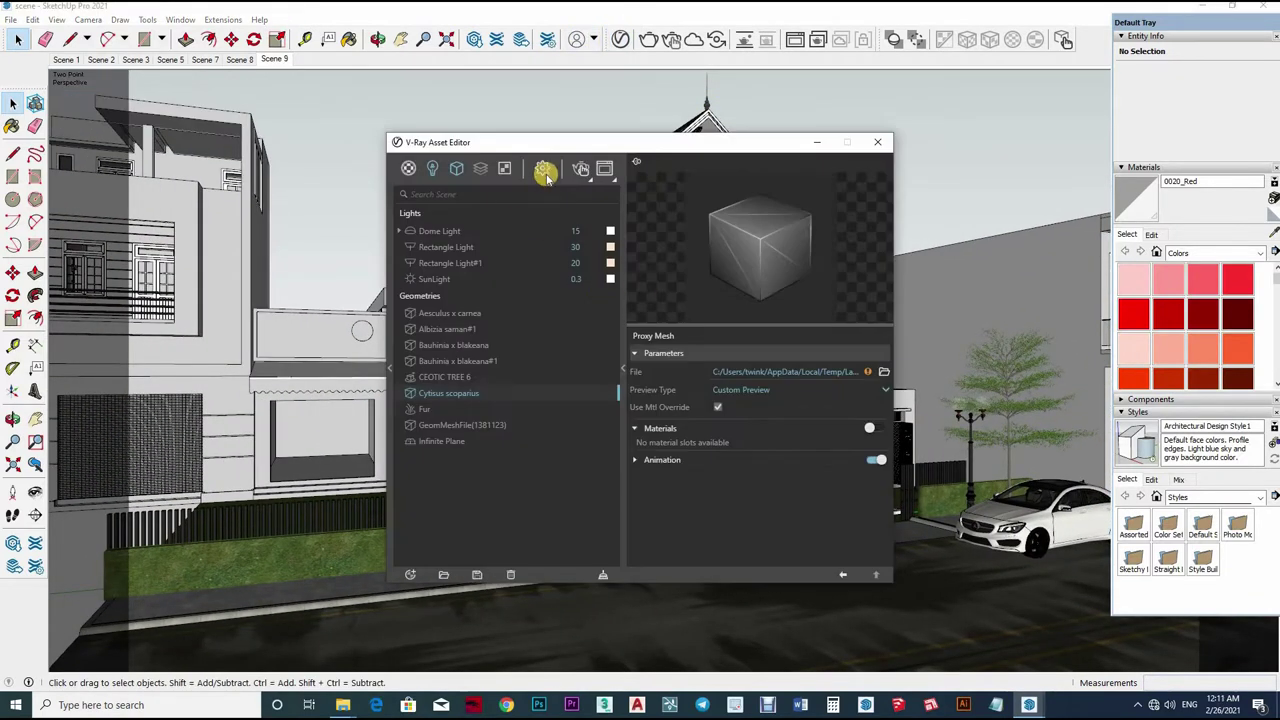
left_click(542, 168)
left_click(600, 240)
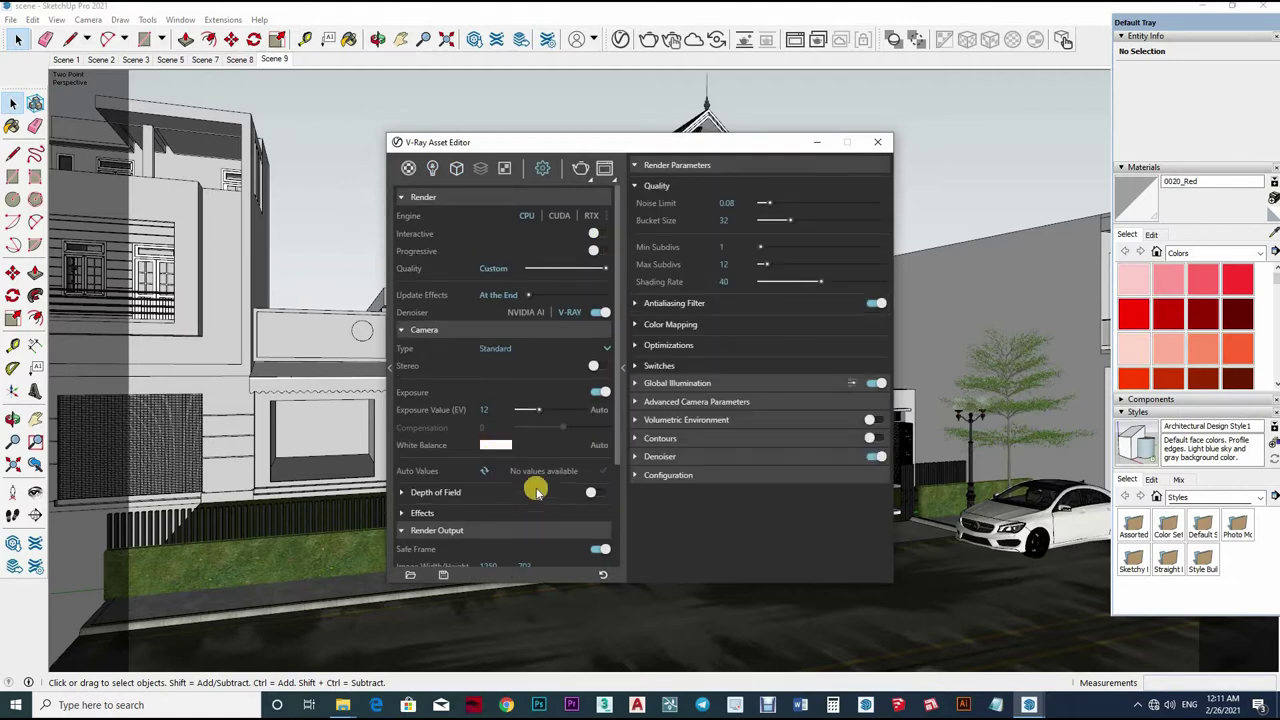
scroll(520, 495, "down", 2)
left_click(528, 522)
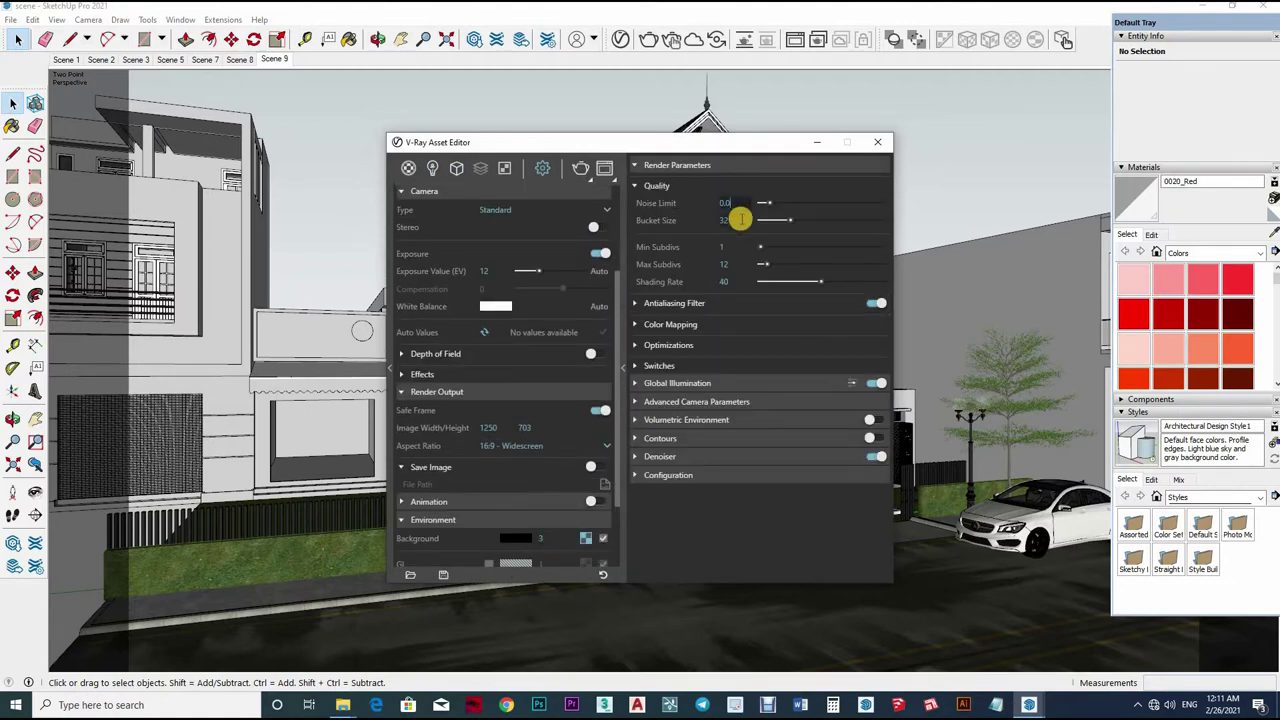
type("05")
key("Return")
type("24")
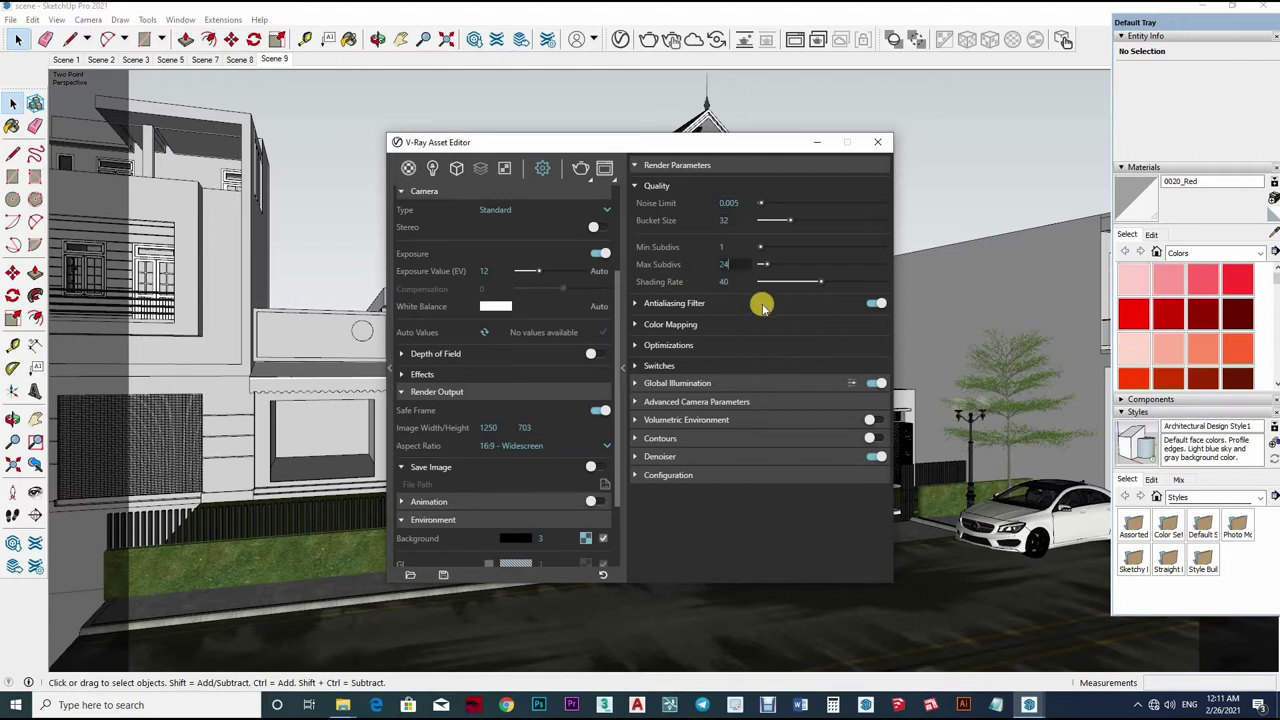
key("Return")
- Use irradiance map for primary GI with 80 subdivs and interpolation 50
left_click(725, 385)
left_click(748, 408)
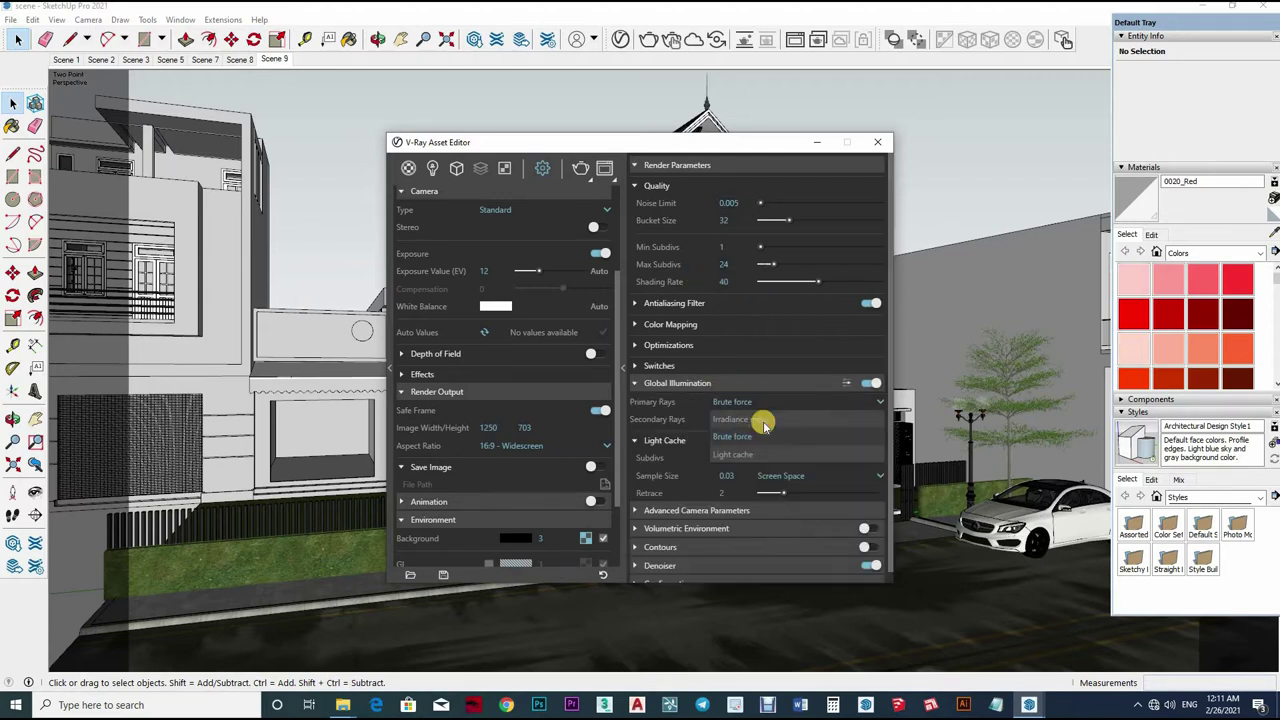
left_click(742, 398)
scroll(693, 400, "down", 2)
type("80")
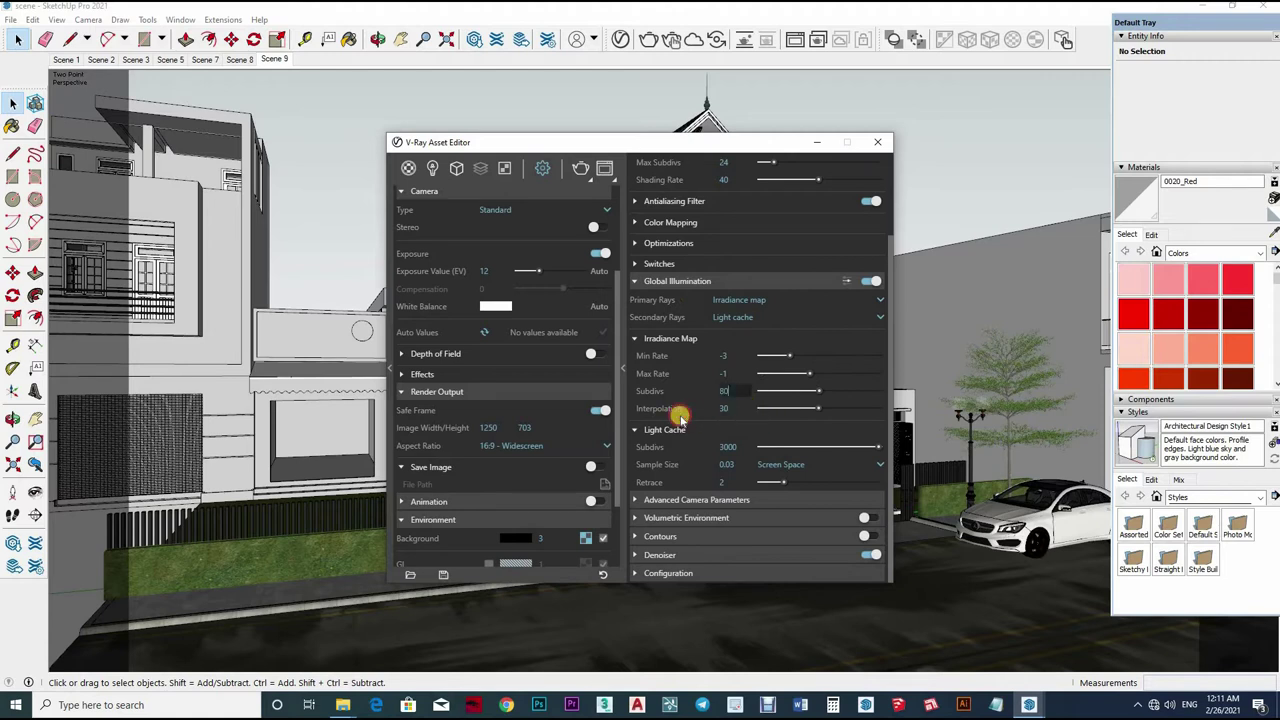
type("50")
key("Return")
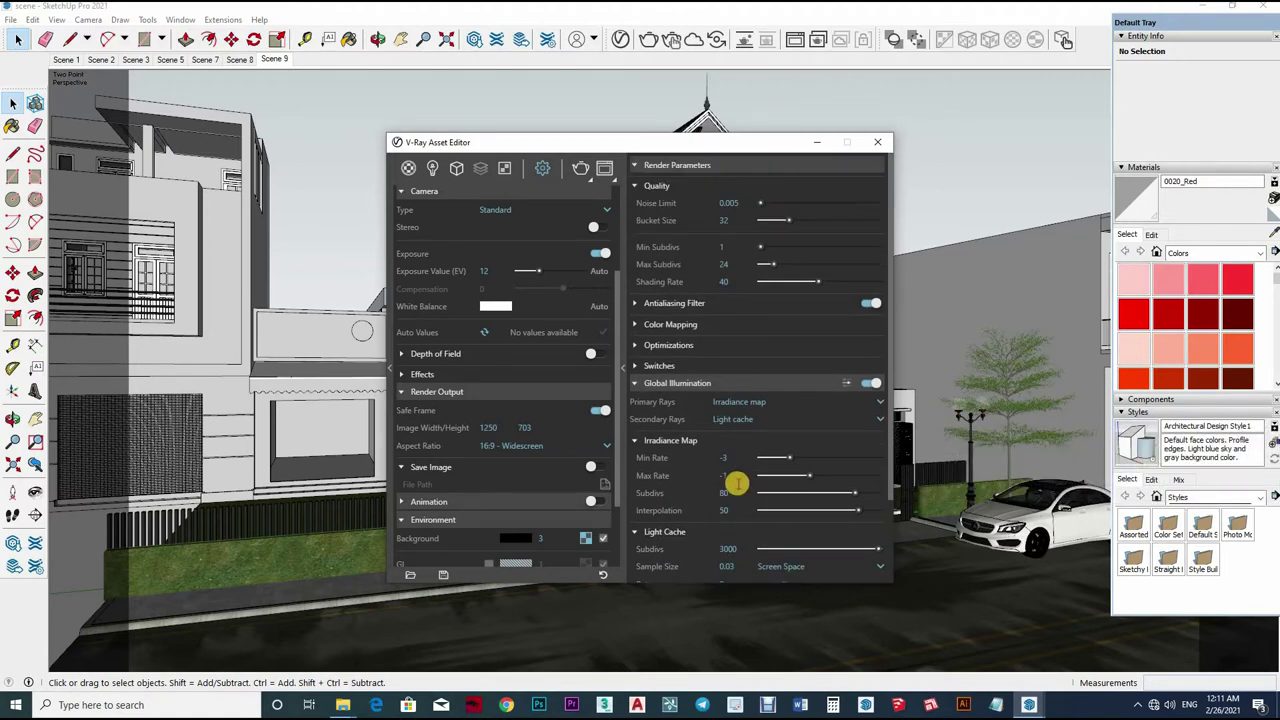
scroll(808, 355, "up", 3)
scroll(736, 472, "down", 2)
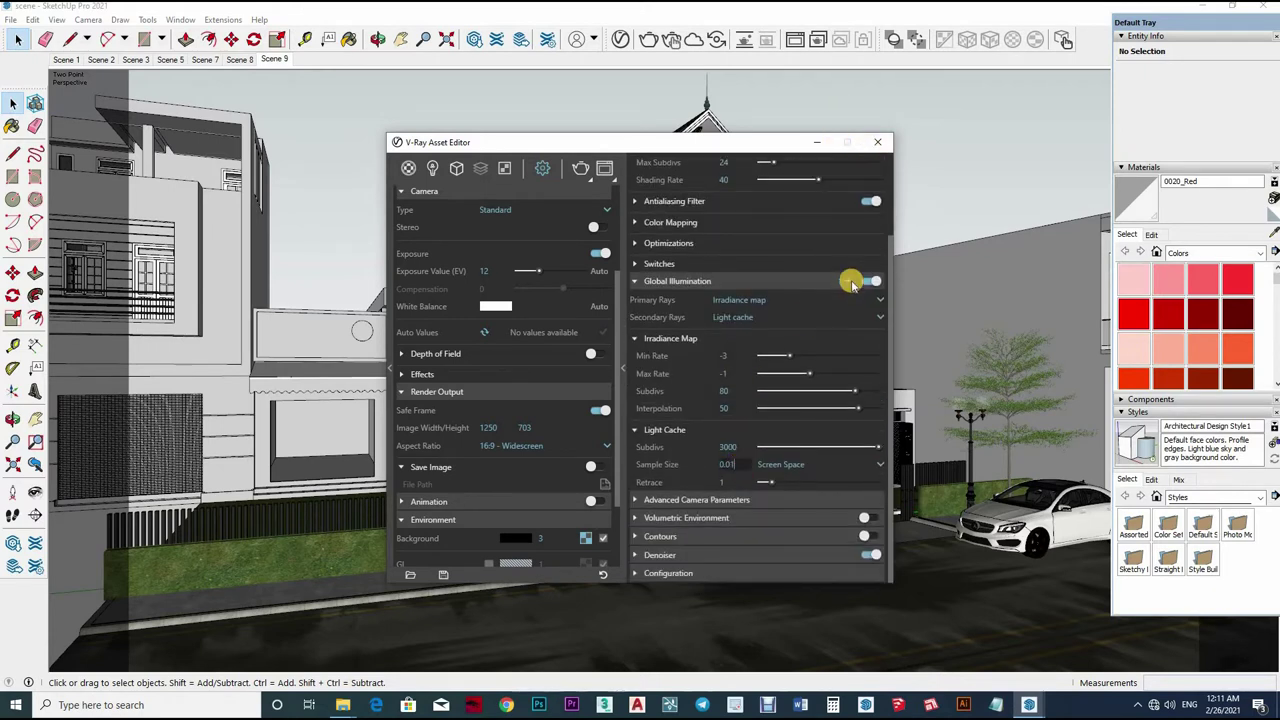
scroll(846, 303, "up", 2)
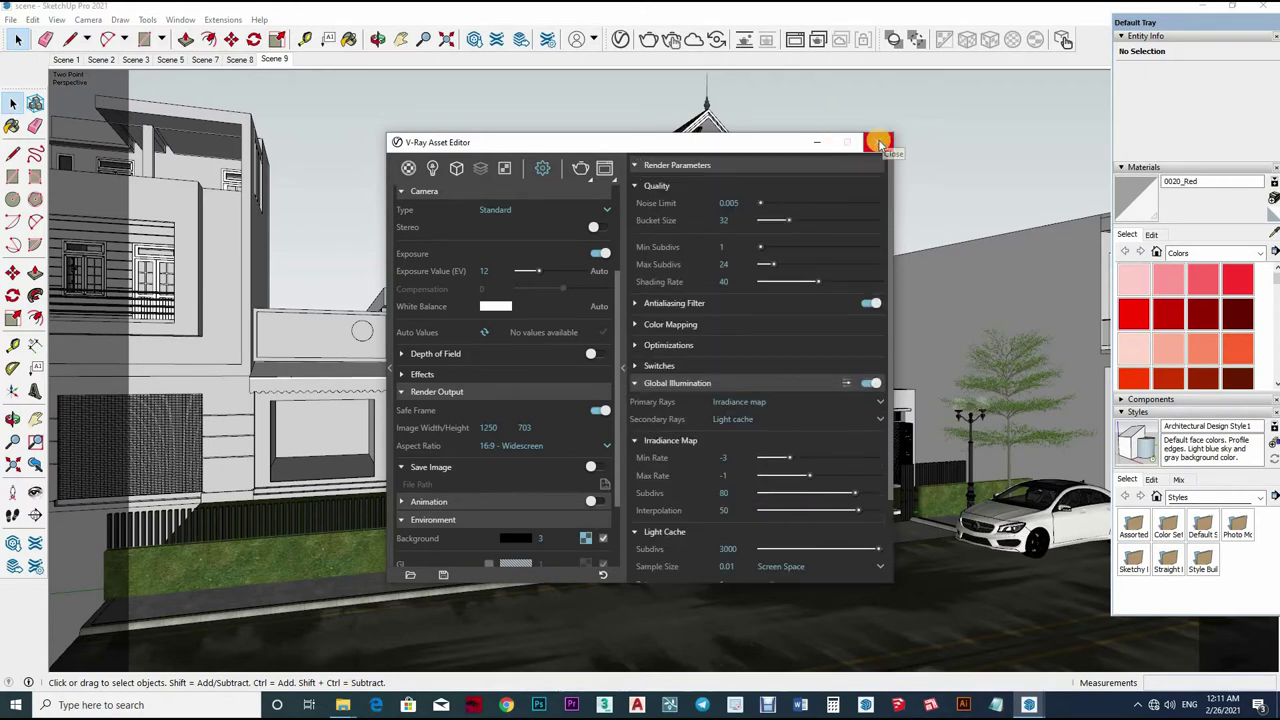
left_click(878, 145)
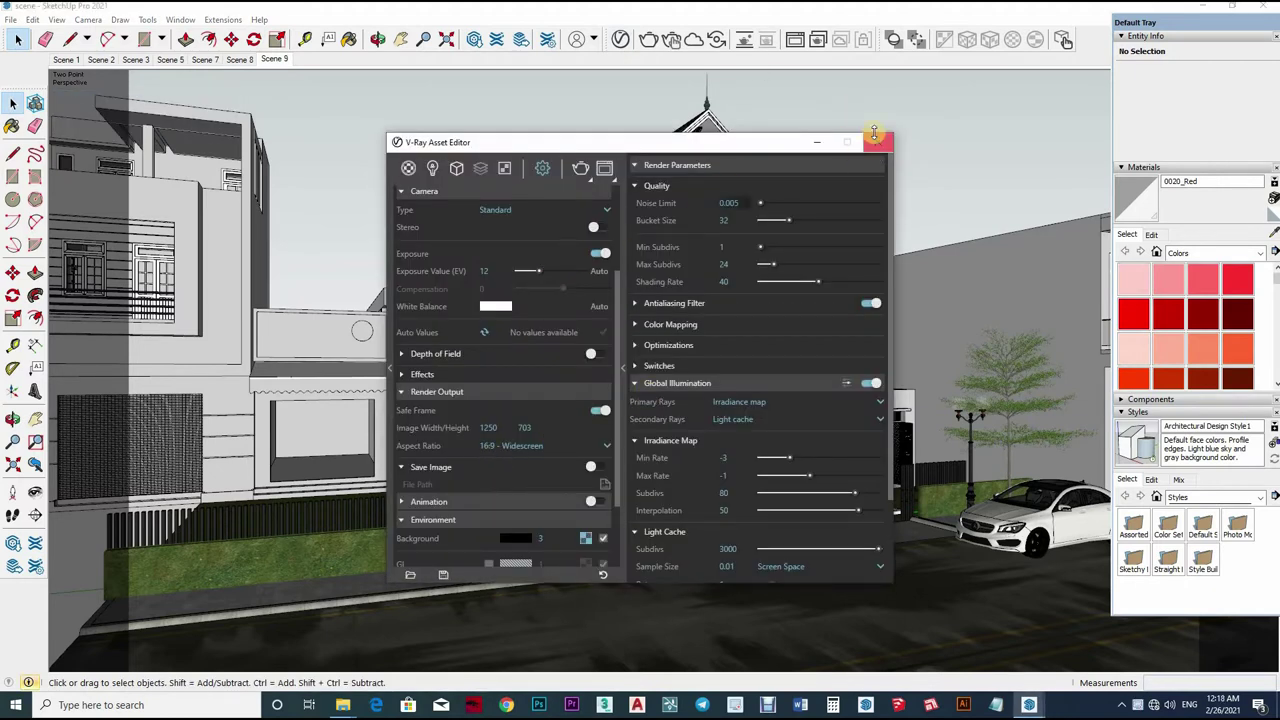
- Start the V-Ray render and maximize the Frame Buffer to watch it finish
left_click(876, 140)
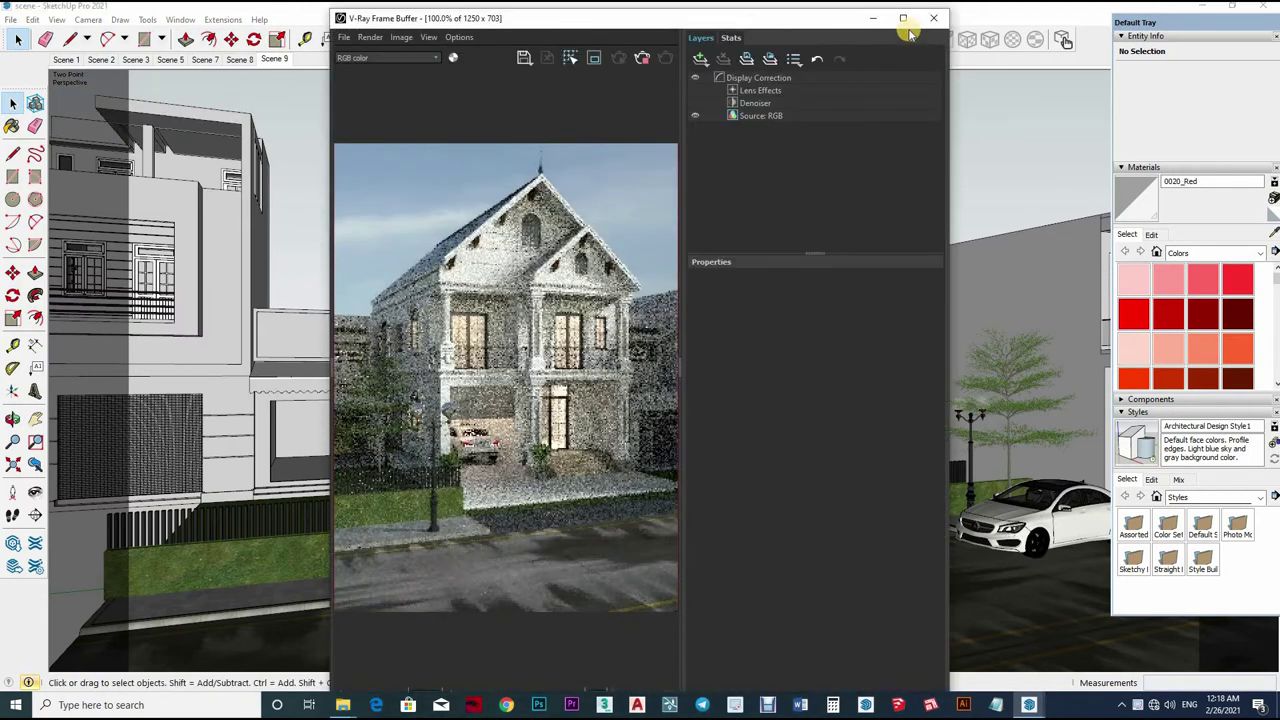
left_click(903, 18)
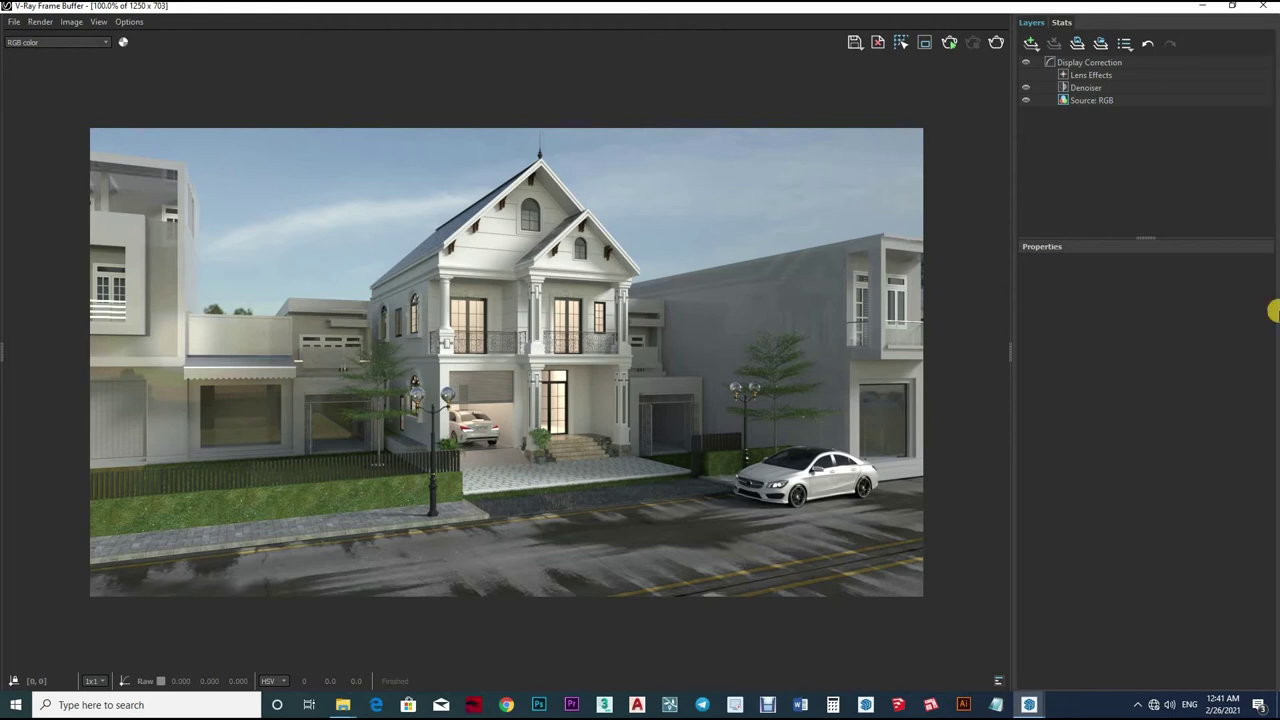
- Open the save dialog and browse to Desktop > V-RAY 5 > 11
scroll(700, 365, "up", 2)
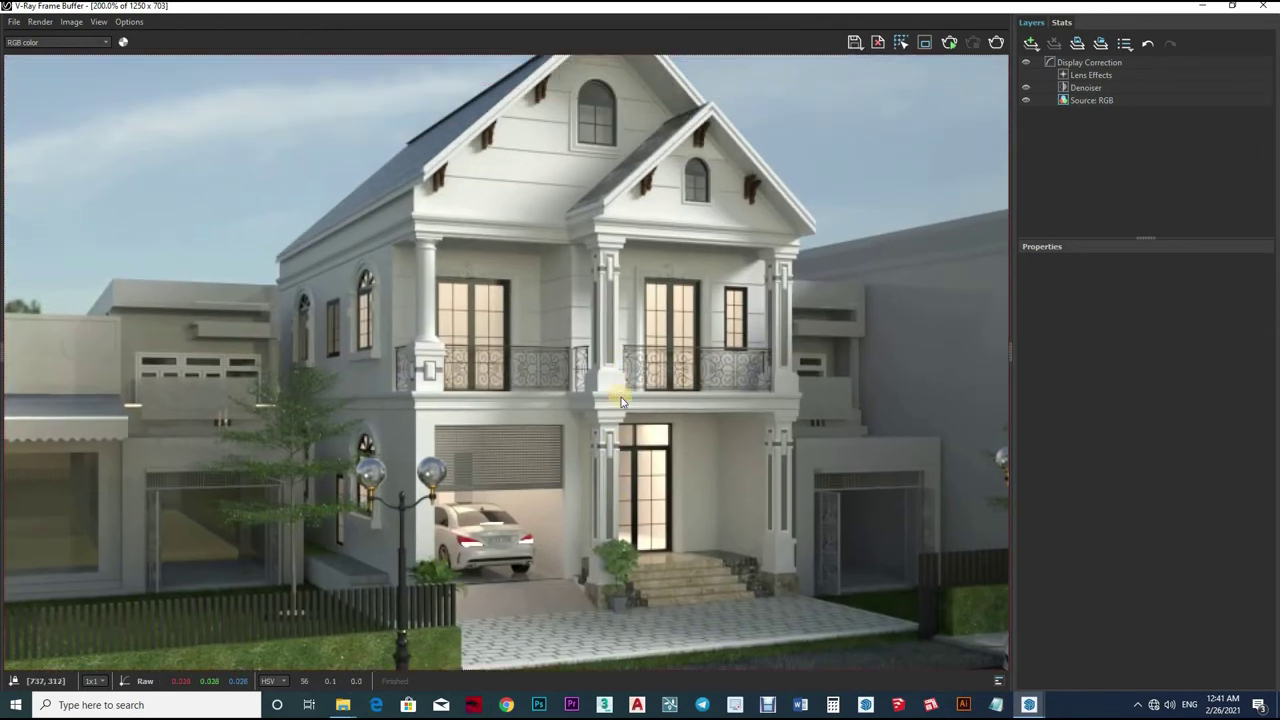
scroll(610, 410, "down", 3)
scroll(600, 430, "up", 3)
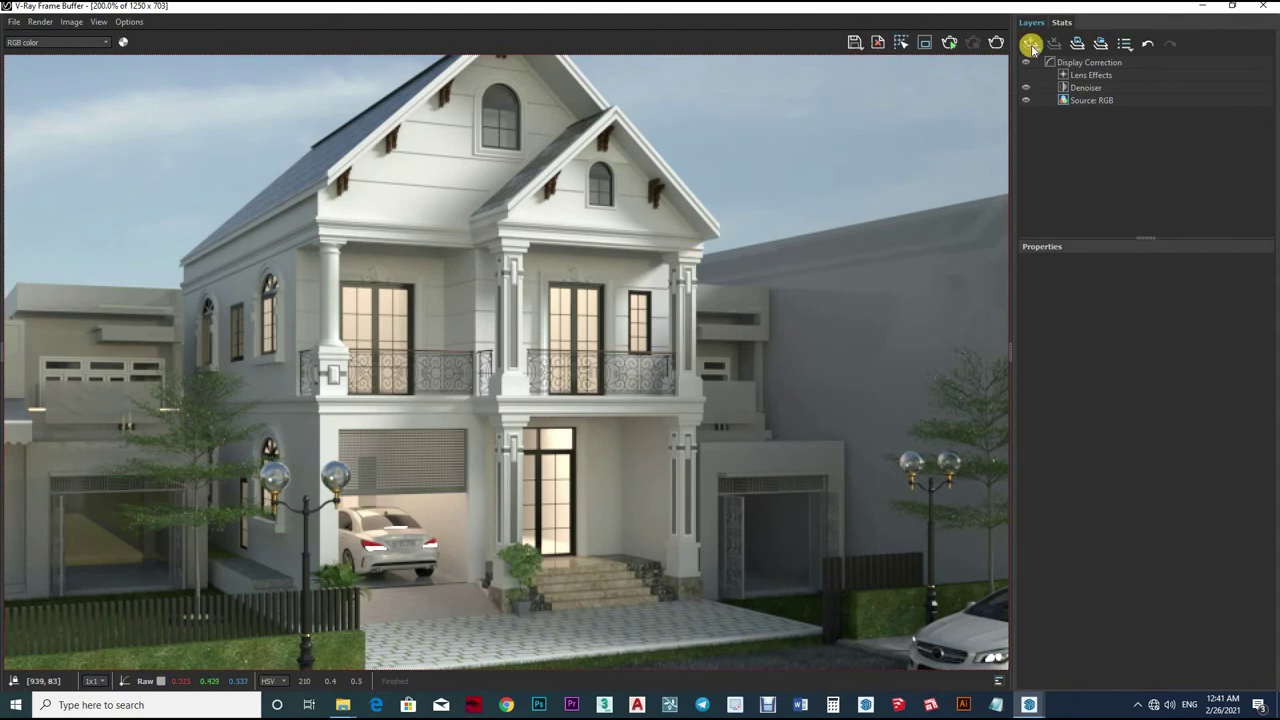
left_click(854, 42)
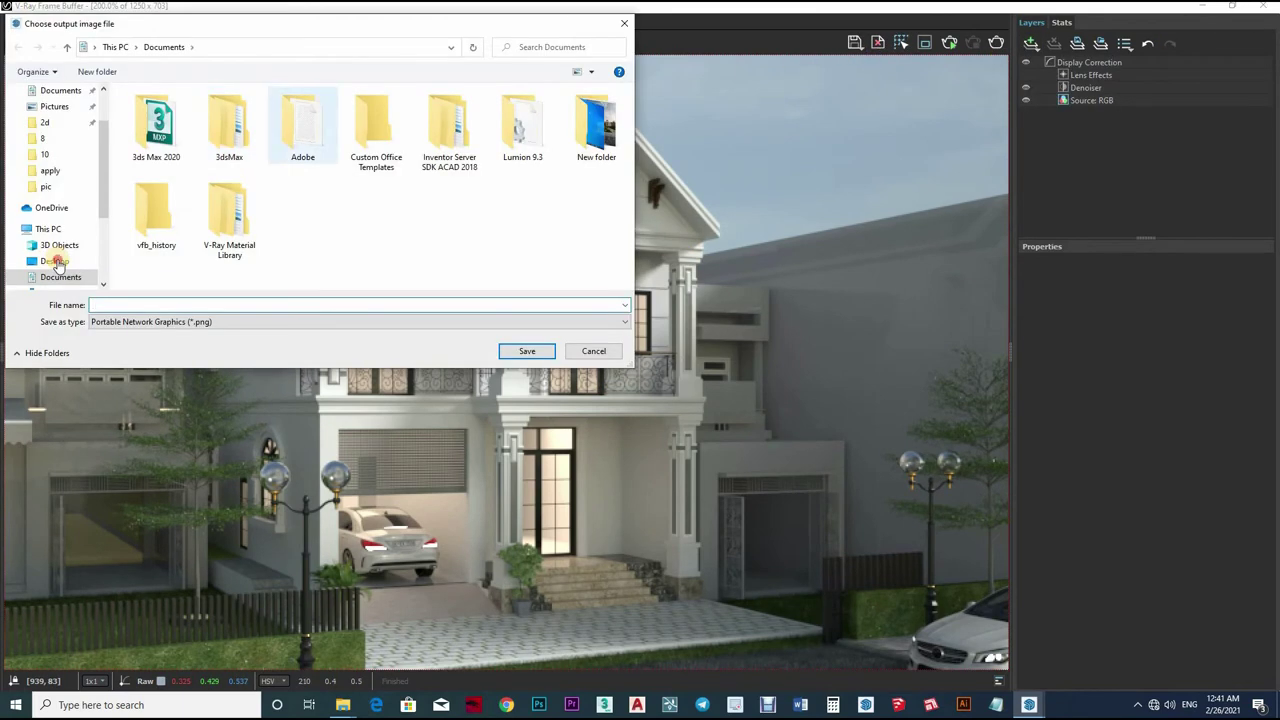
left_click(57, 261)
scroll(255, 212, "down", 5)
scroll(250, 205, "down", 5)
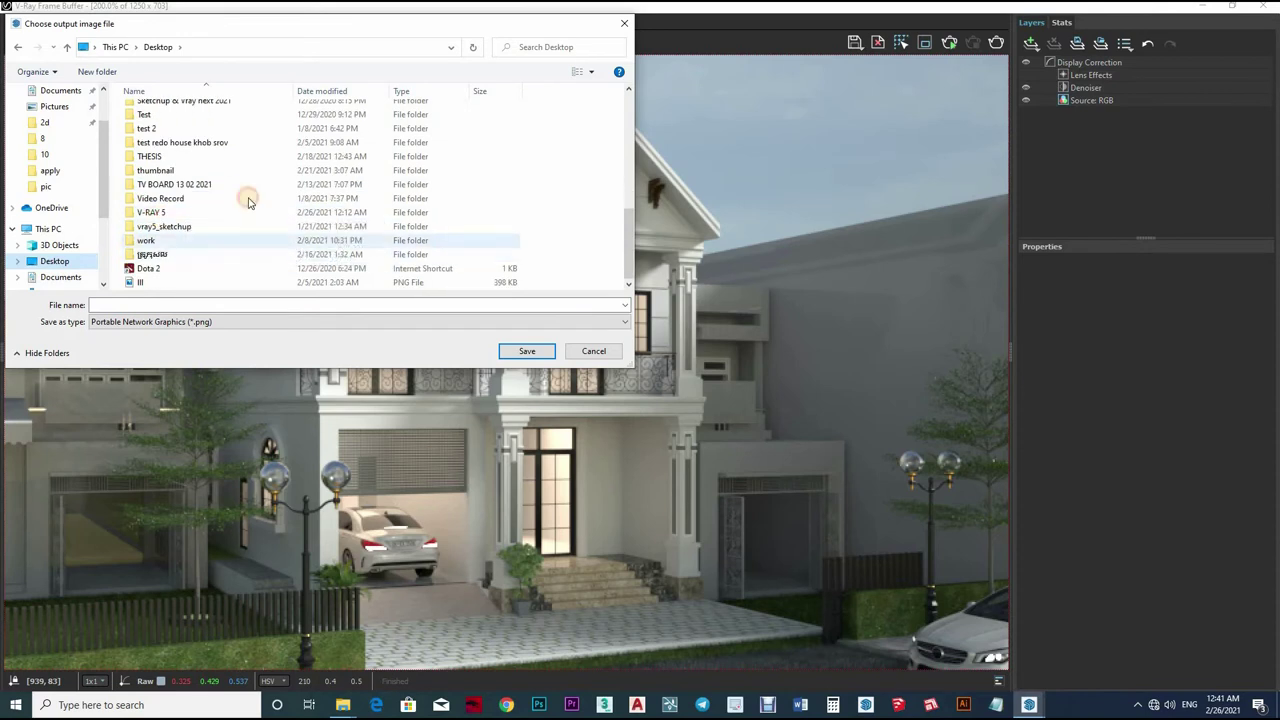
double_click(240, 212)
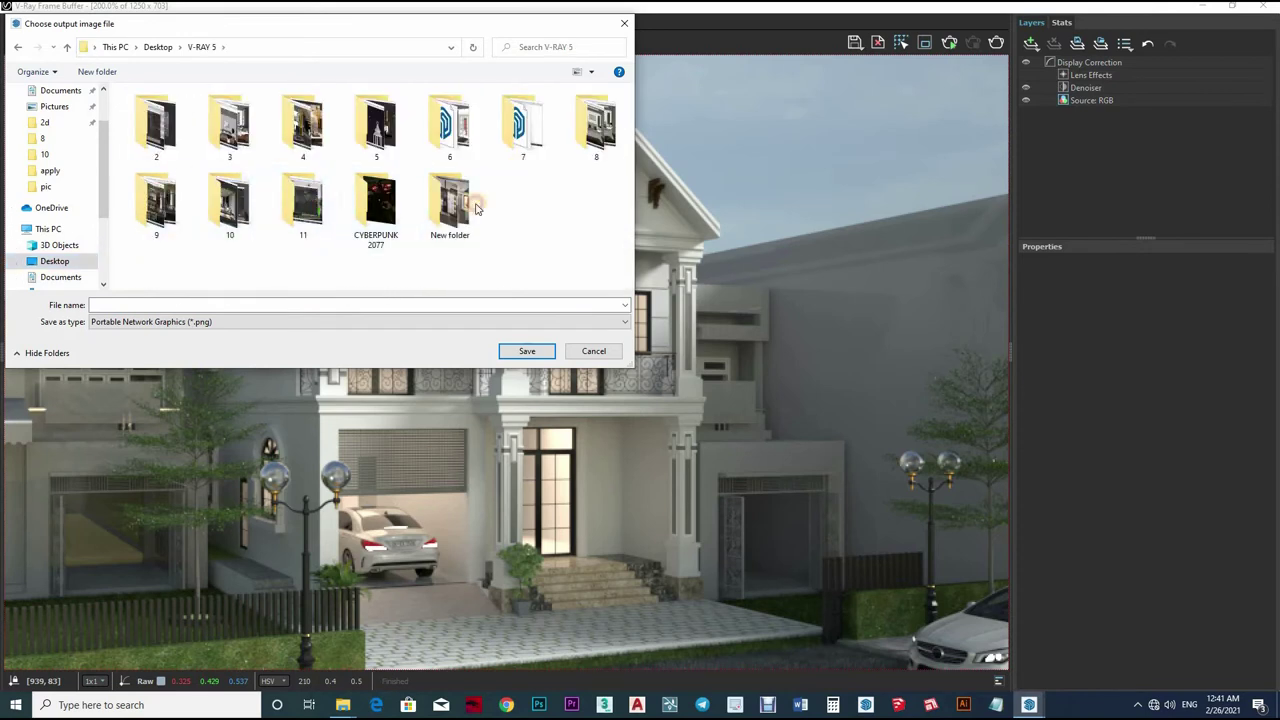
double_click(305, 212)
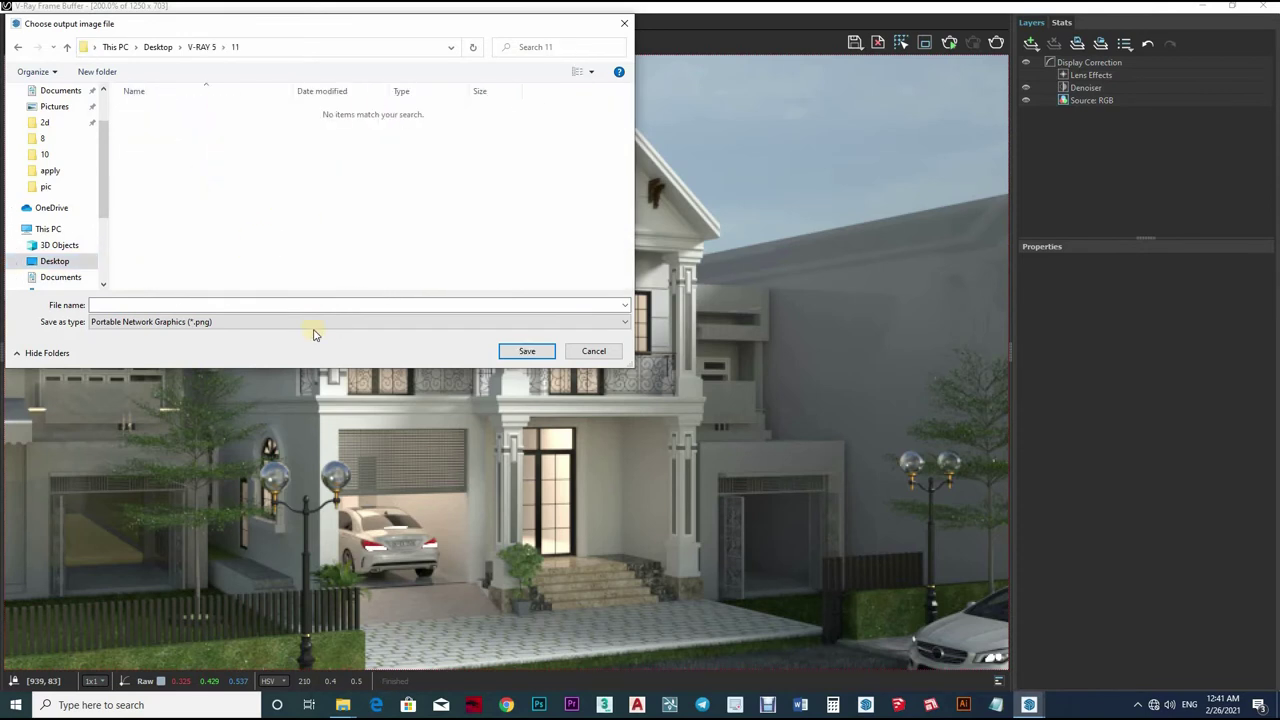
- Create a pic folder, save the render there as image 1, and add an Exposure layer
key("shift+F10")
key("w")
key("f")
type("pic")
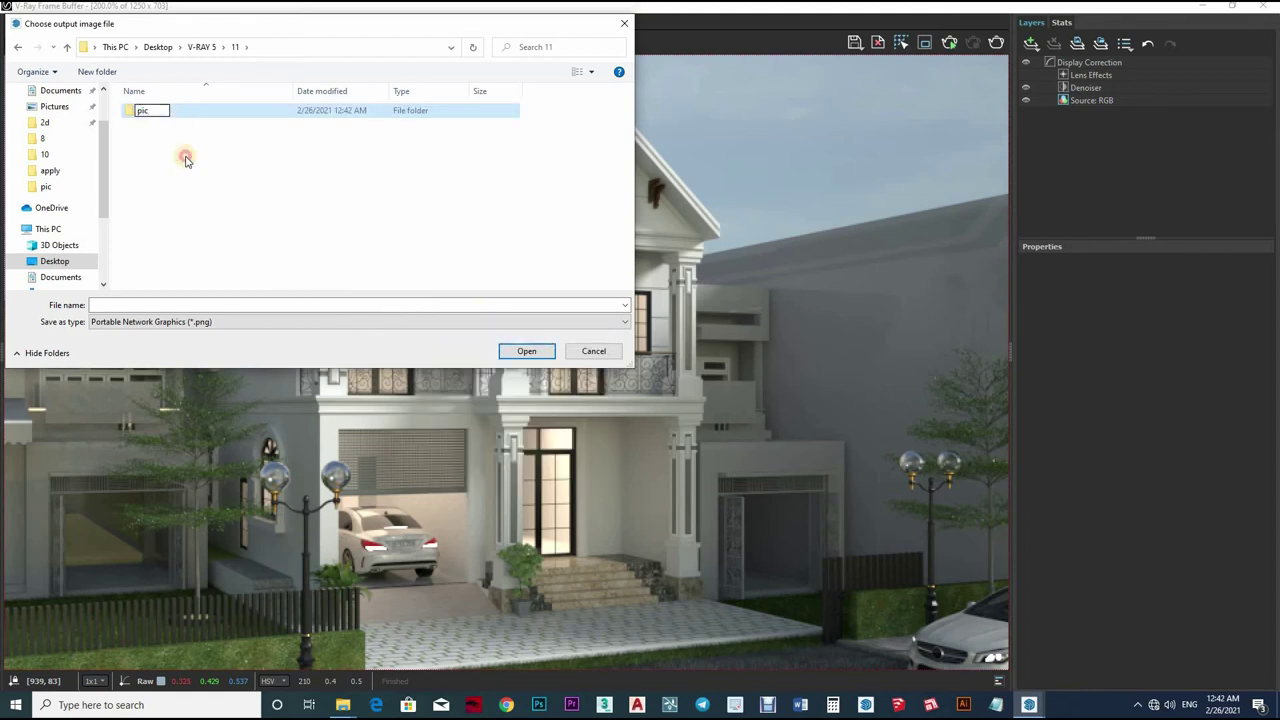
key("Return")
key("Return")
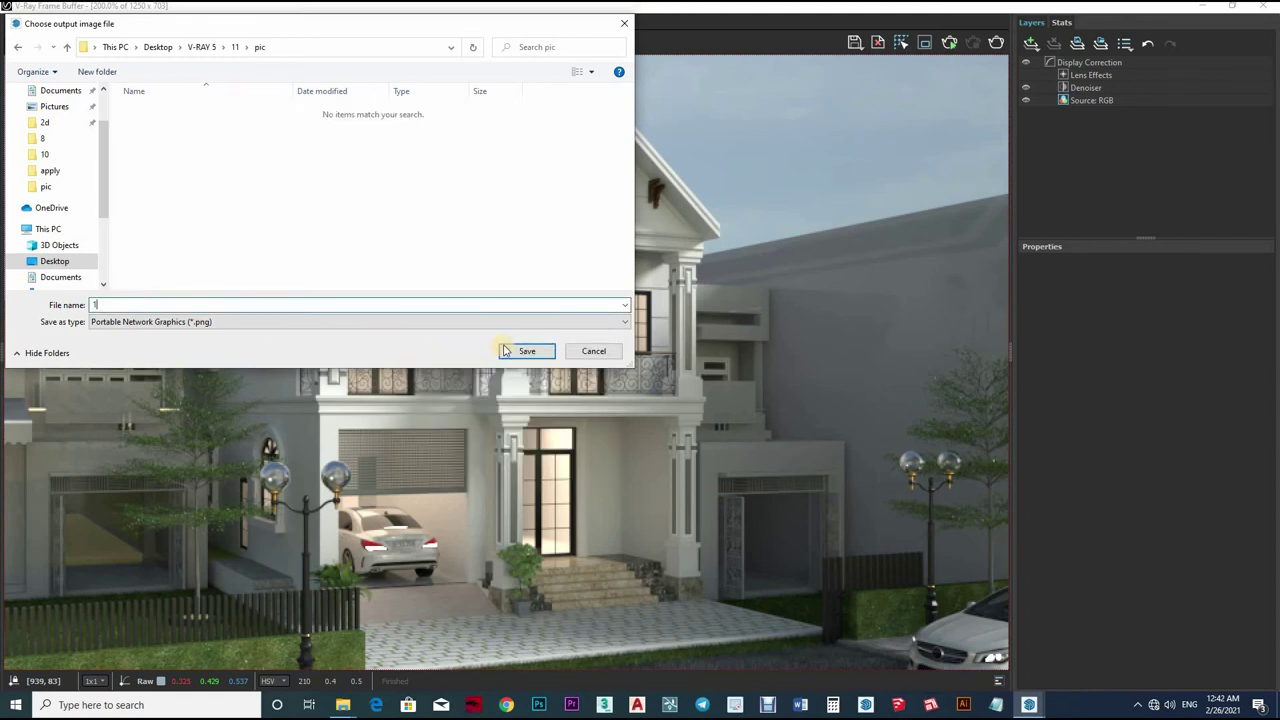
key("Return")
left_click(1031, 43)
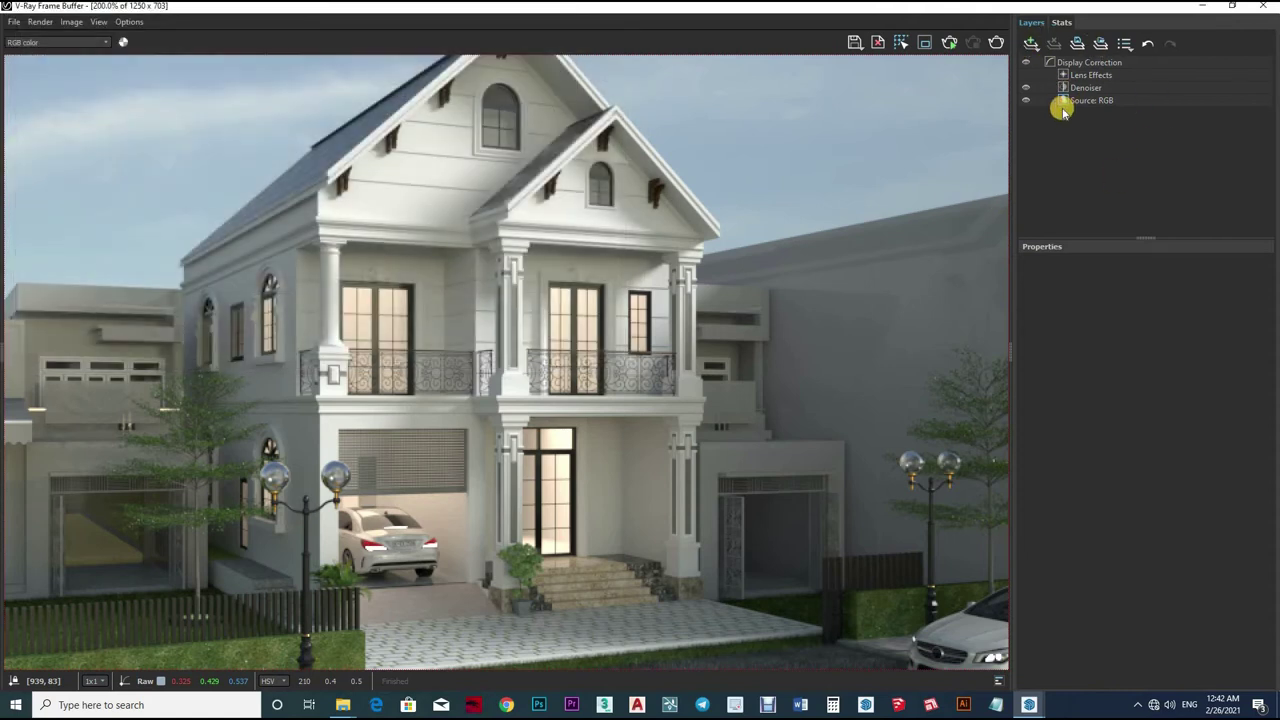
key("Down")
key("Return")
- Tune the Exposure correction: adjust highlight burn, contrast 0.309, exposure 0.940
mouse_move(1219, 352)
left_mouse_down()
mouse_move(1143, 352)
mouse_move(1151, 327)
mouse_move(1140, 377)
mouse_move(1143, 329)
mouse_move(1062, 352)
left_mouse_up()
left_click_drag(1160, 330, 1143, 331)
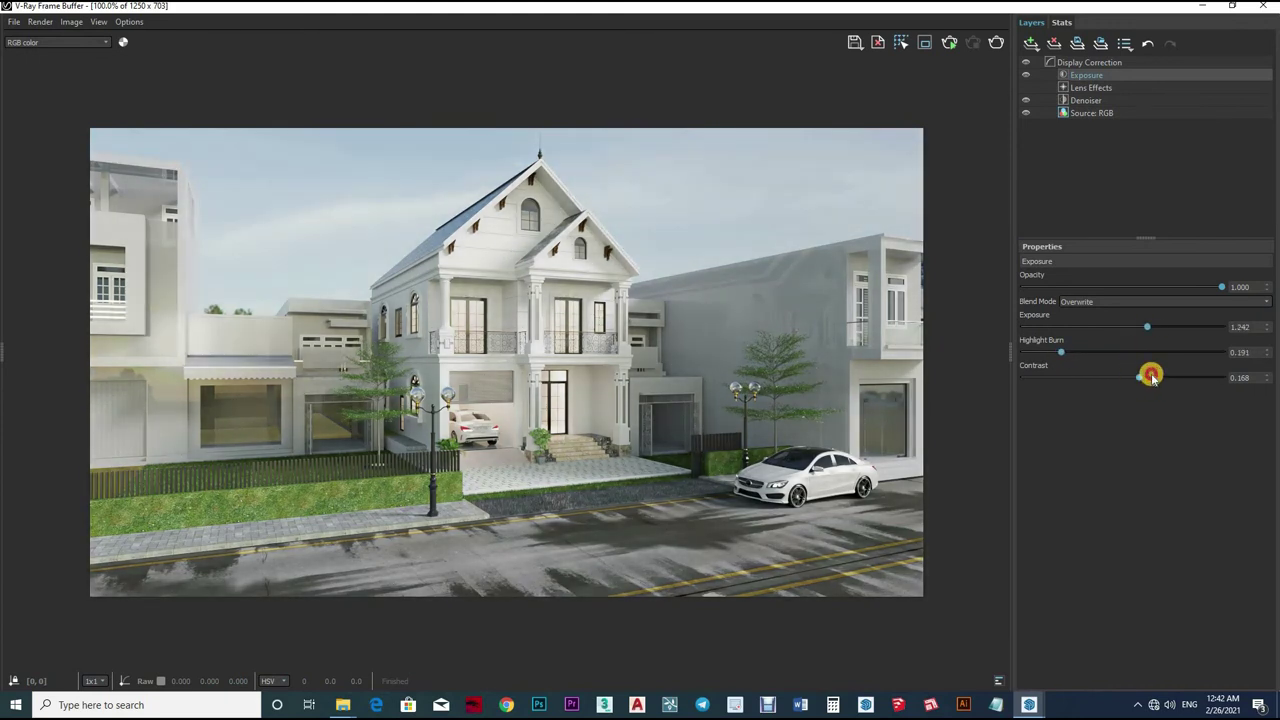
left_click_drag(1151, 376, 1153, 375)
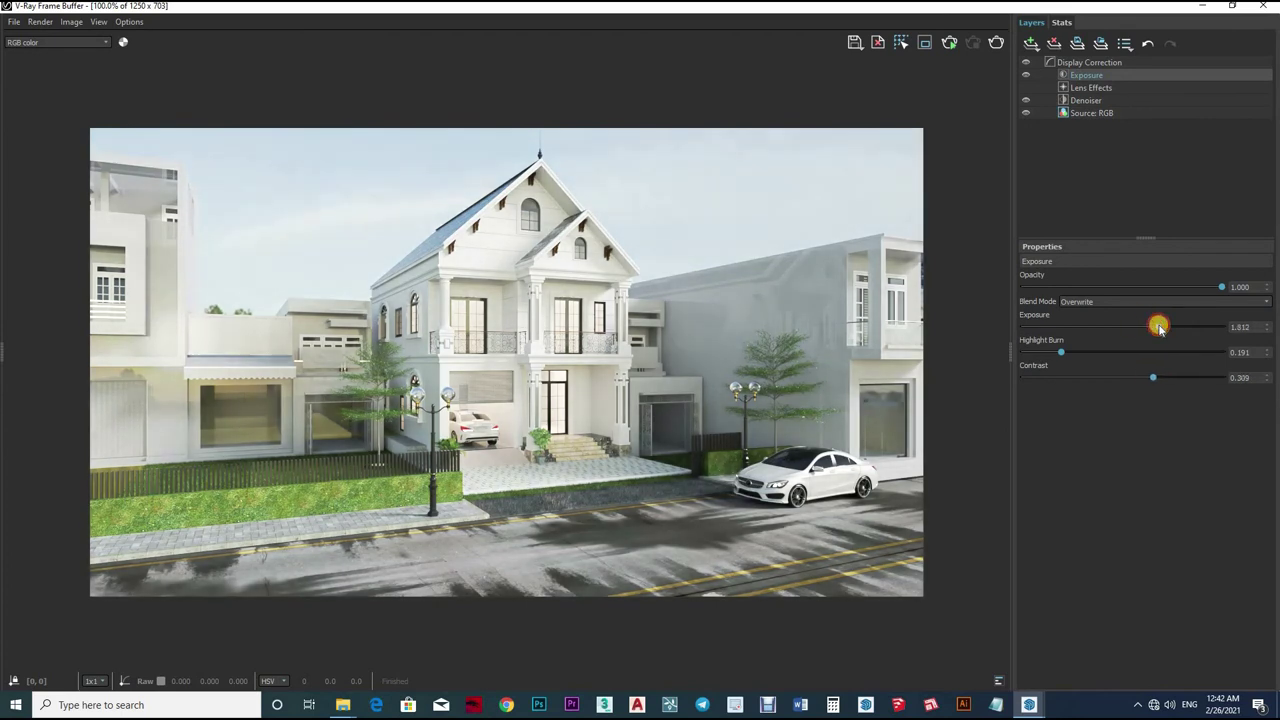
left_click_drag(1158, 328, 1141, 327)
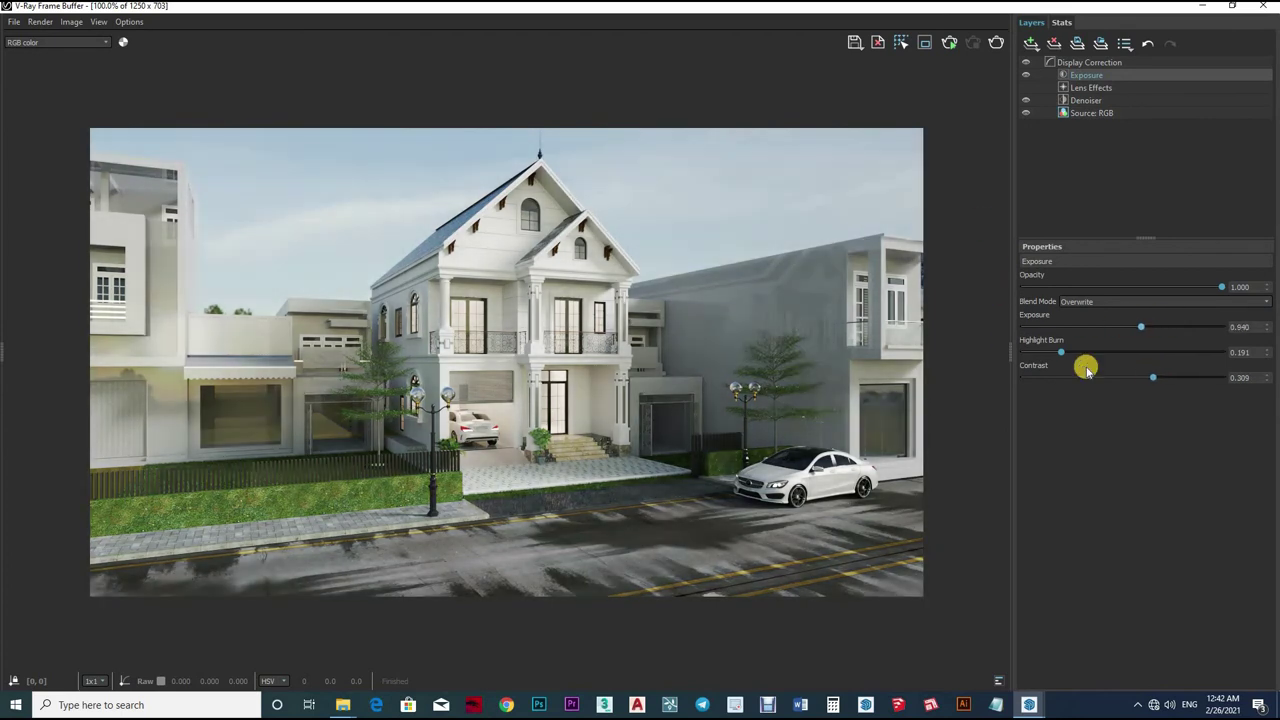
- Add a Curves correction with upper and lower points, nudging the upper point to tame highlights
left_click(1031, 43)
left_click(1057, 176)
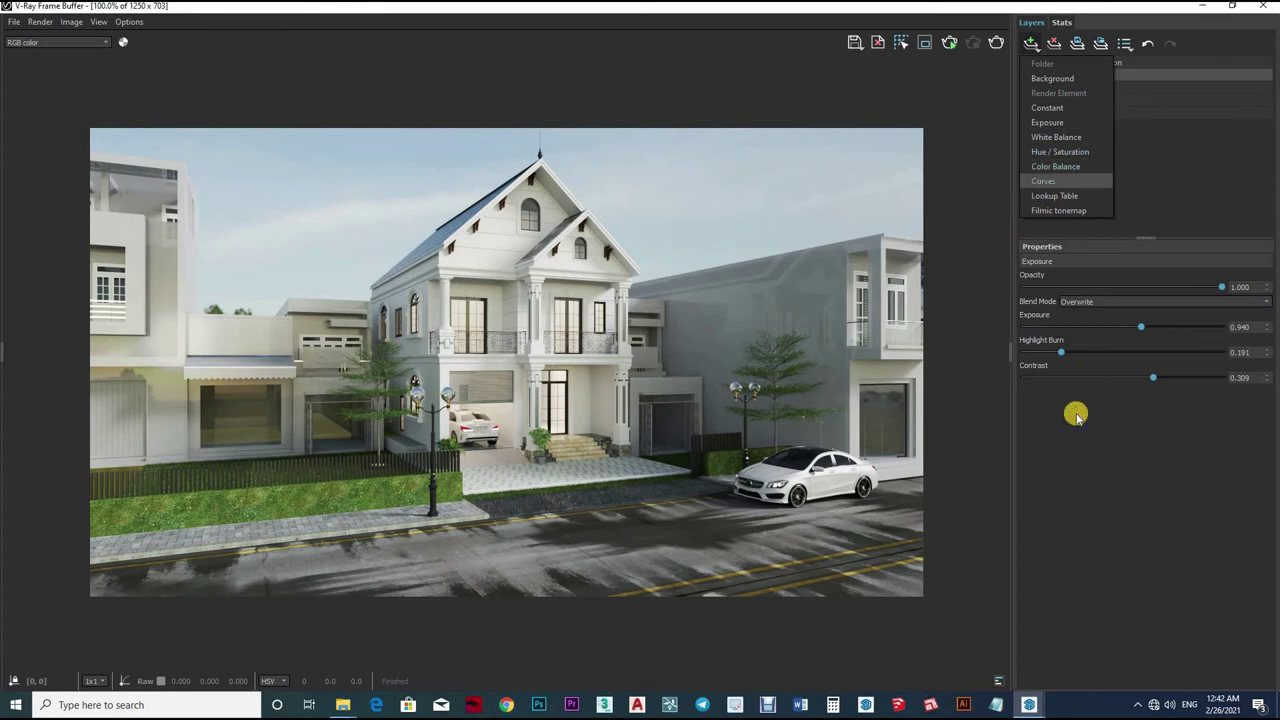
left_click(1214, 326)
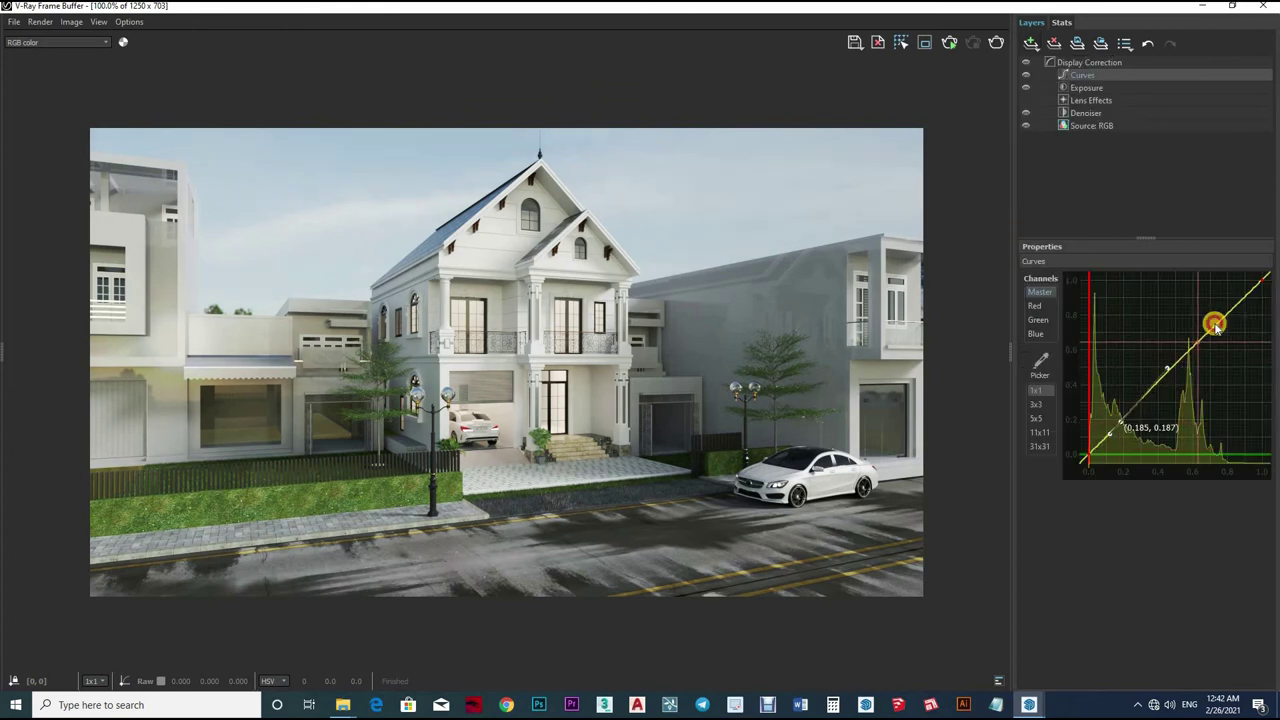
left_click(1118, 425)
left_click(1213, 326)
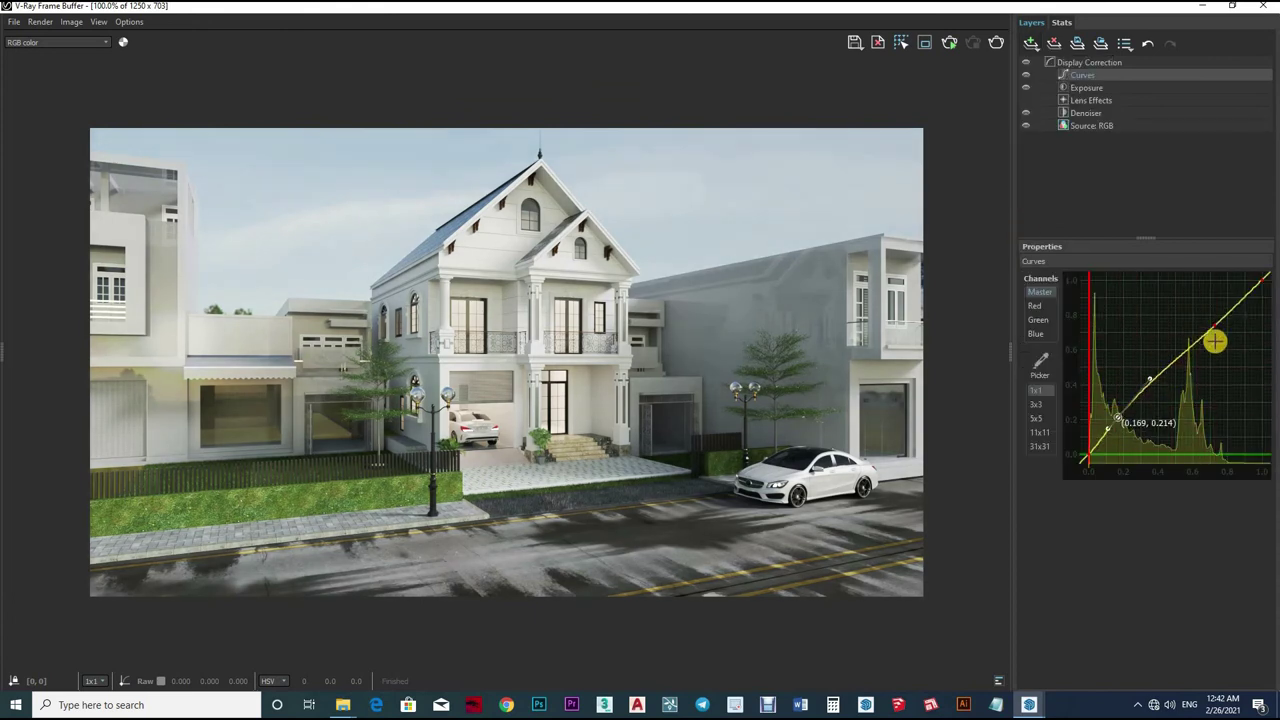
left_click_drag(1213, 326, 1219, 329)
type("2")
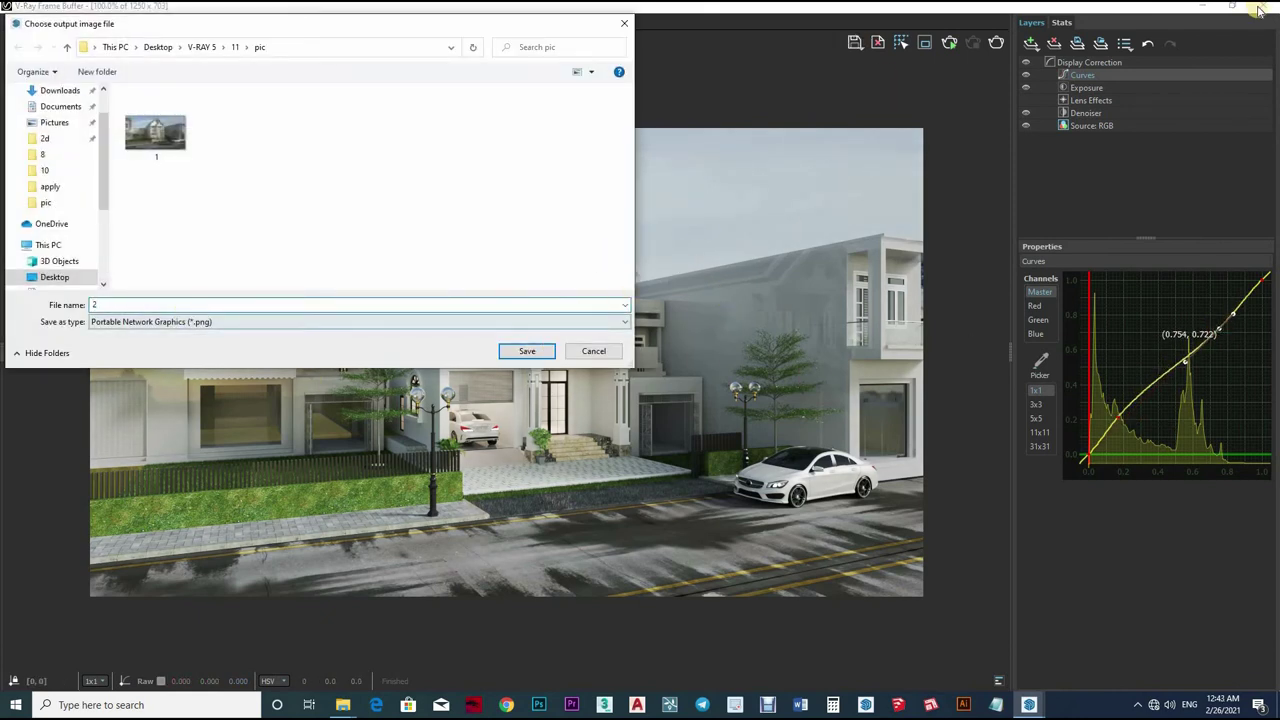
- Confirm saving the corrected render as PNG '2' in the pic folder
key("Return")
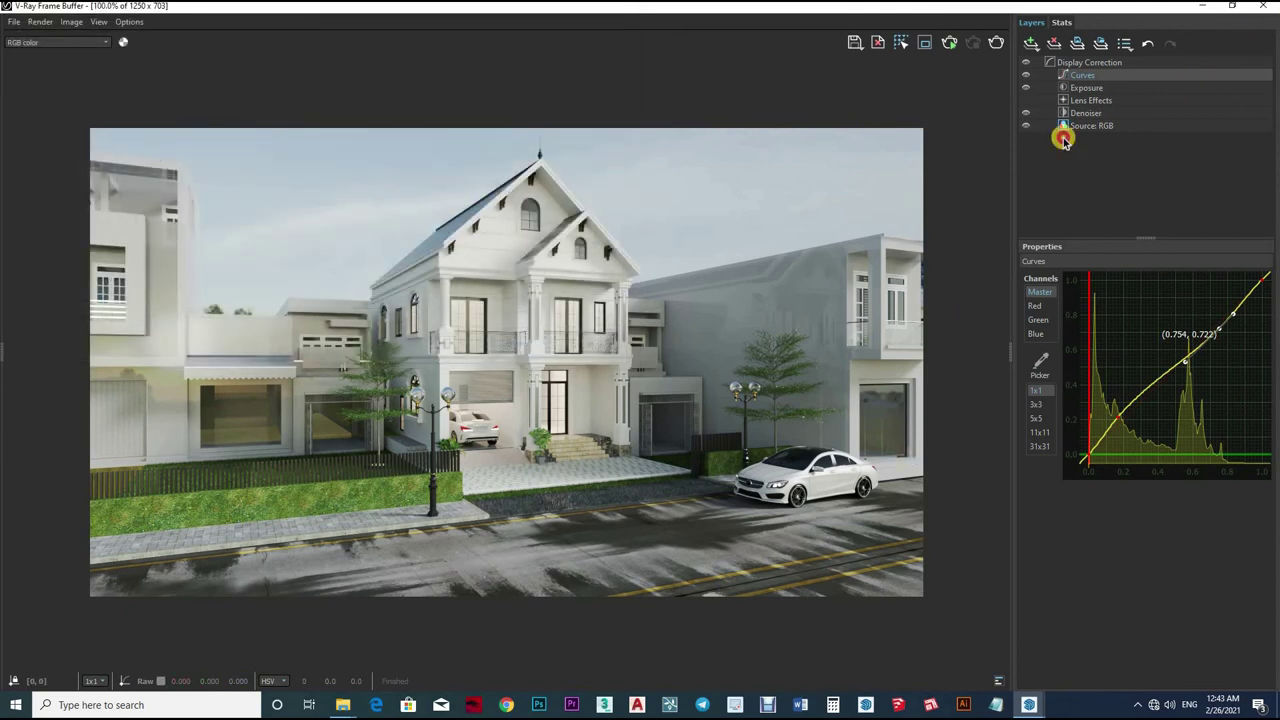